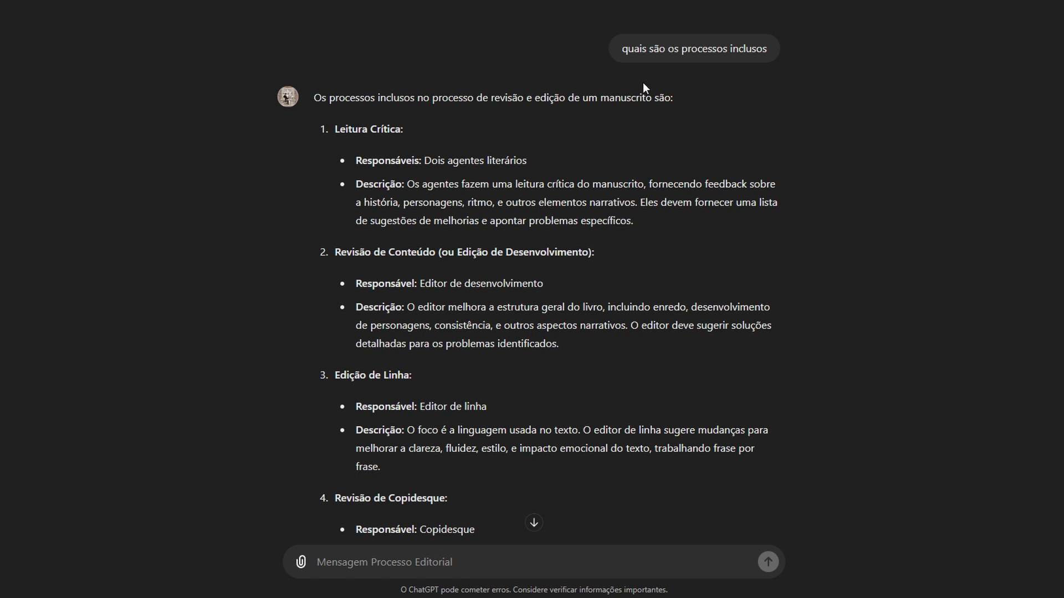
# Start the read-aloud of the answer that lists the manuscript revision and editing processes.
pyautogui.scroll(-5, 595, 106)
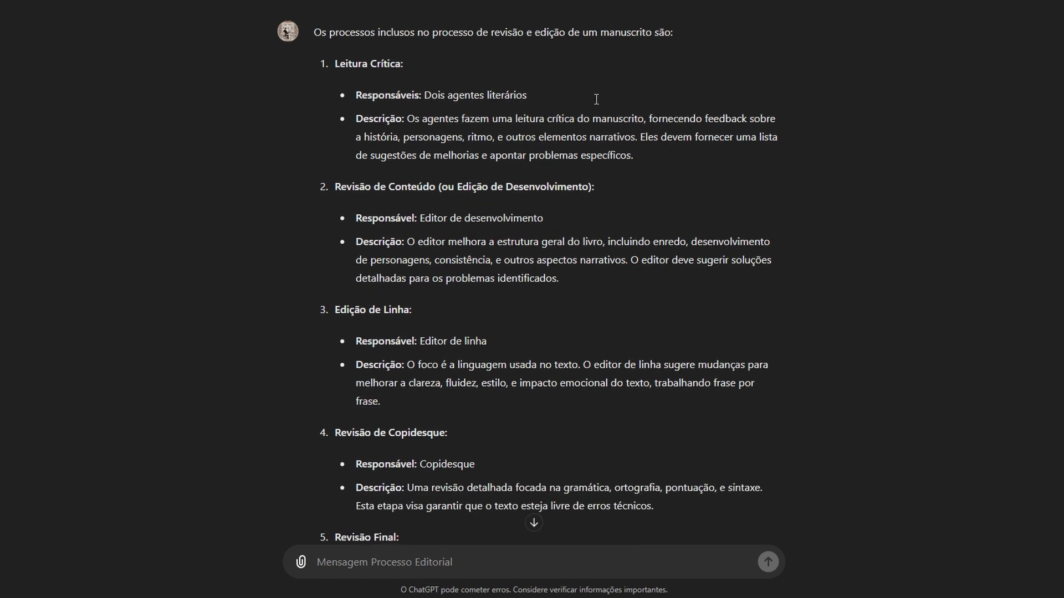
pyautogui.scroll(-5, 594, 108)
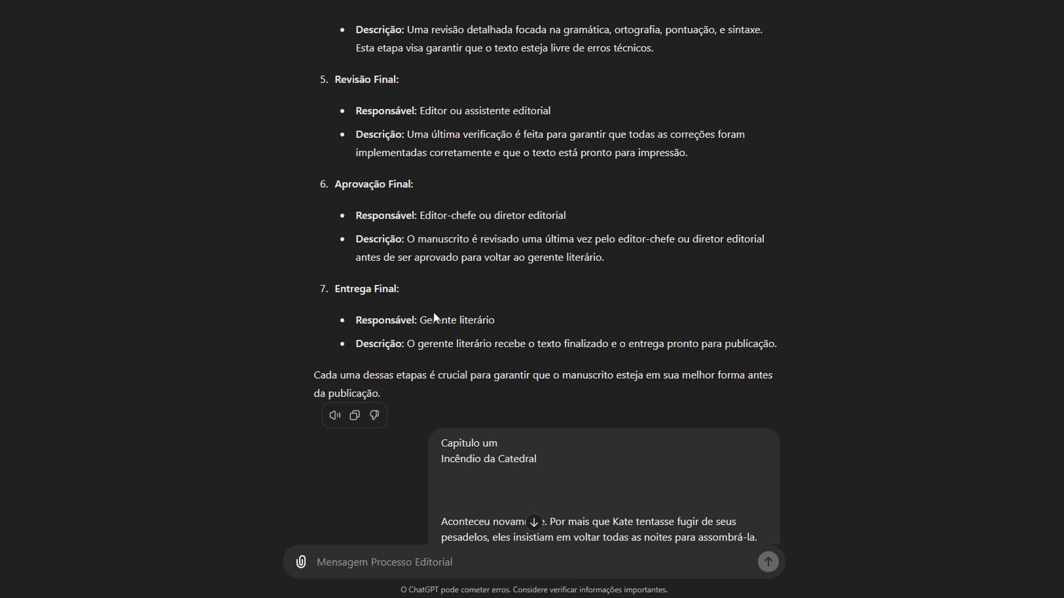
pyautogui.click(334, 416)
pyautogui.scroll(7, 458, 370)
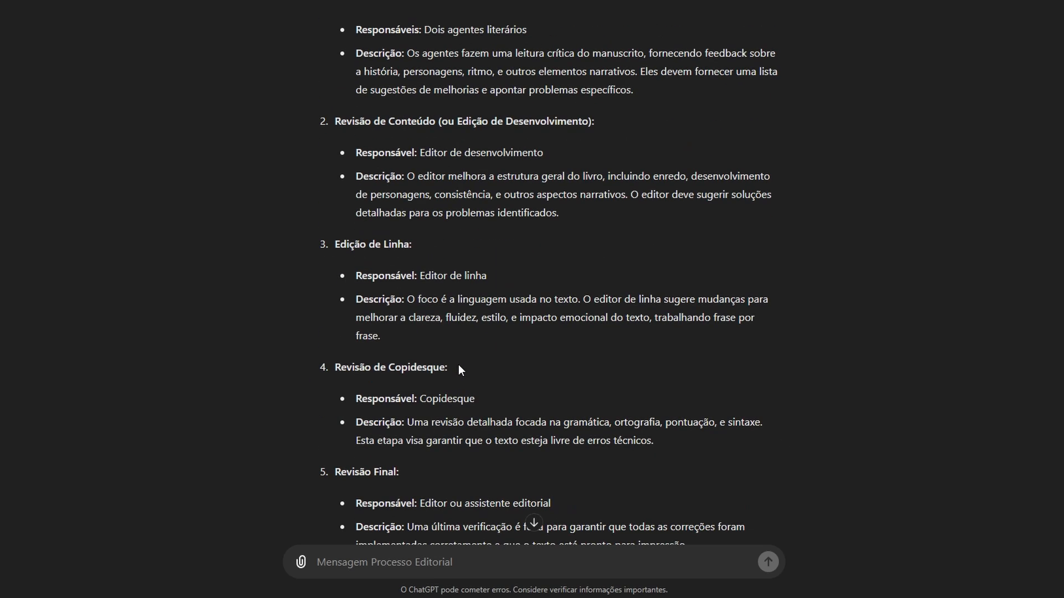
# Follow the editorial stages from Leitura Crítica to Entrega Final with their responsible roles and descriptions, and stop the read-aloud.
pyautogui.scroll(2, 459, 368)
pyautogui.scroll(-1, 458, 367)
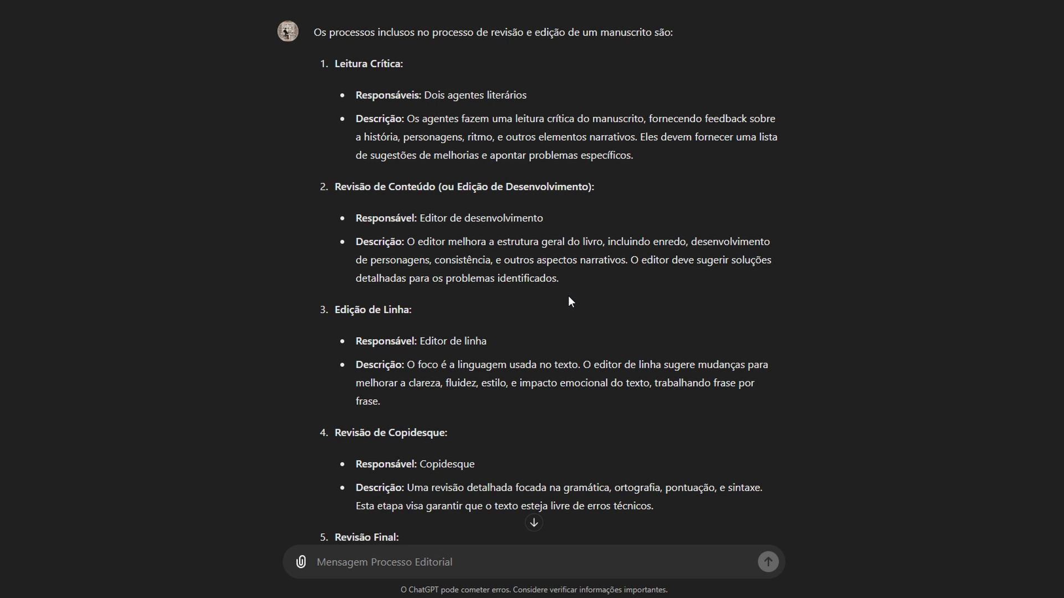
pyautogui.scroll(-2, 548, 309)
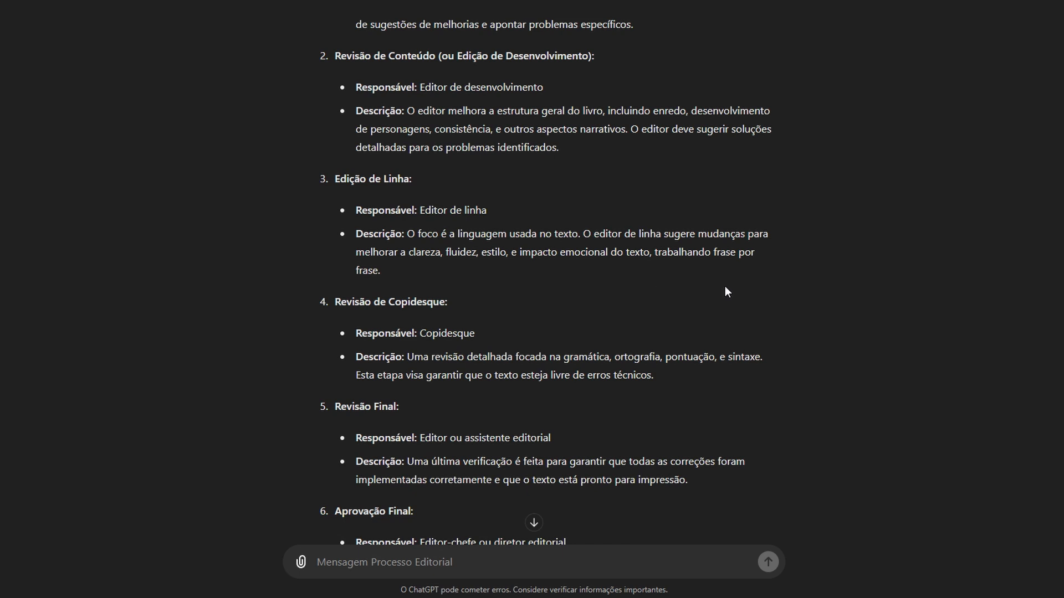
pyautogui.scroll(-3, 729, 267)
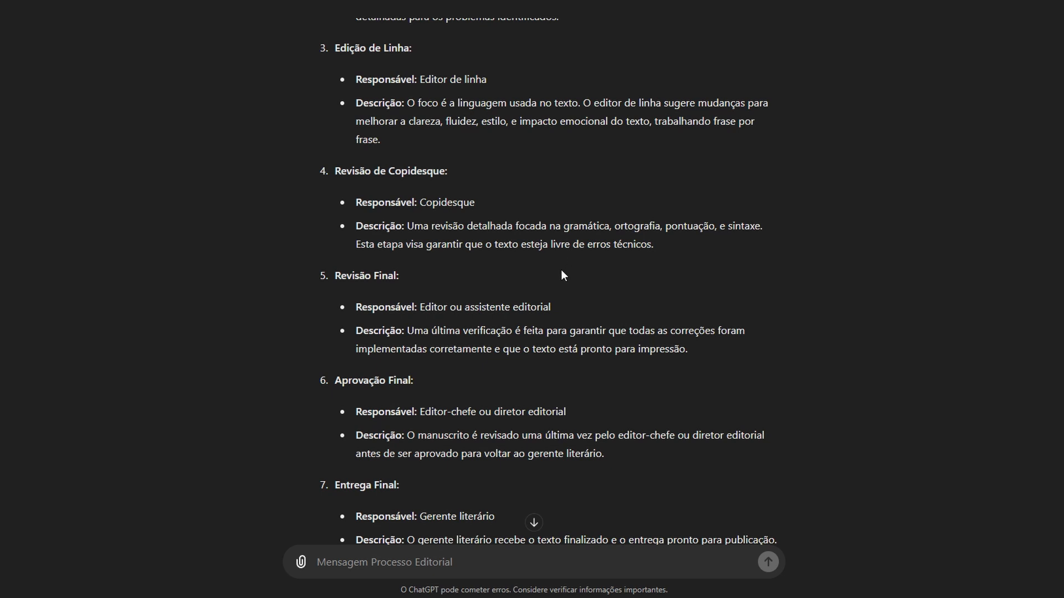
pyautogui.scroll(-1, 562, 272)
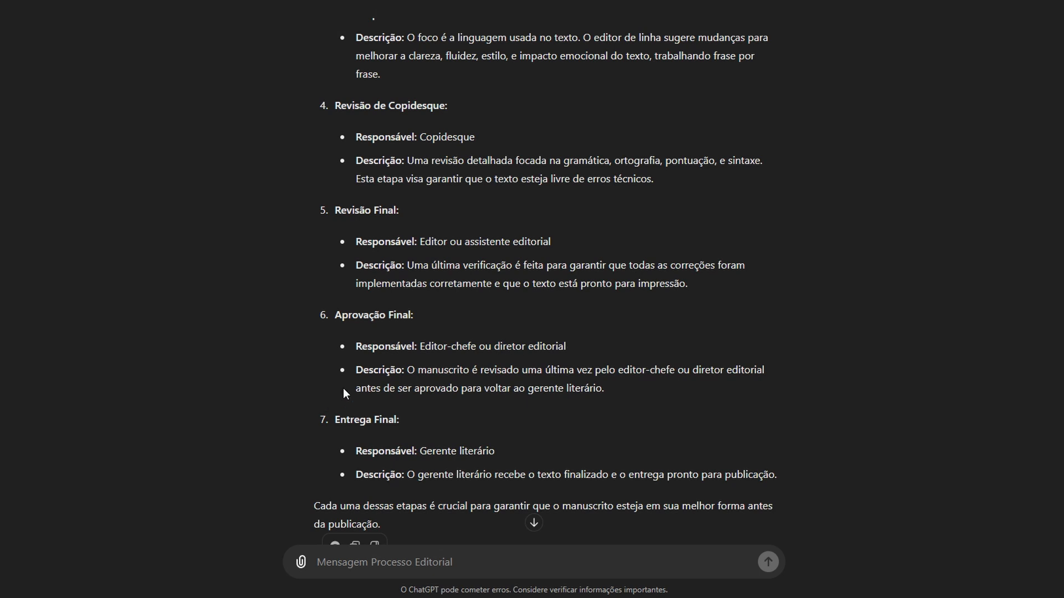
pyautogui.hotkey('ctrl', 'v')
pyautogui.press('Return')
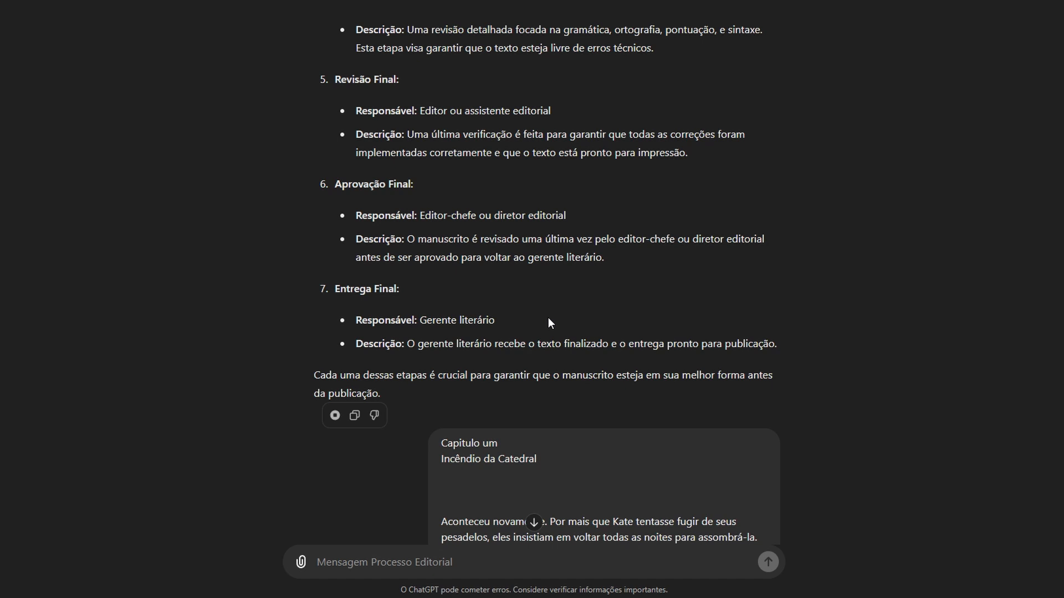
pyautogui.click(335, 415)
# Review the process list once more and skim the submitted chapter "Incêndio da Catedral" from its opening to its end.
pyautogui.scroll(10, 491, 330)
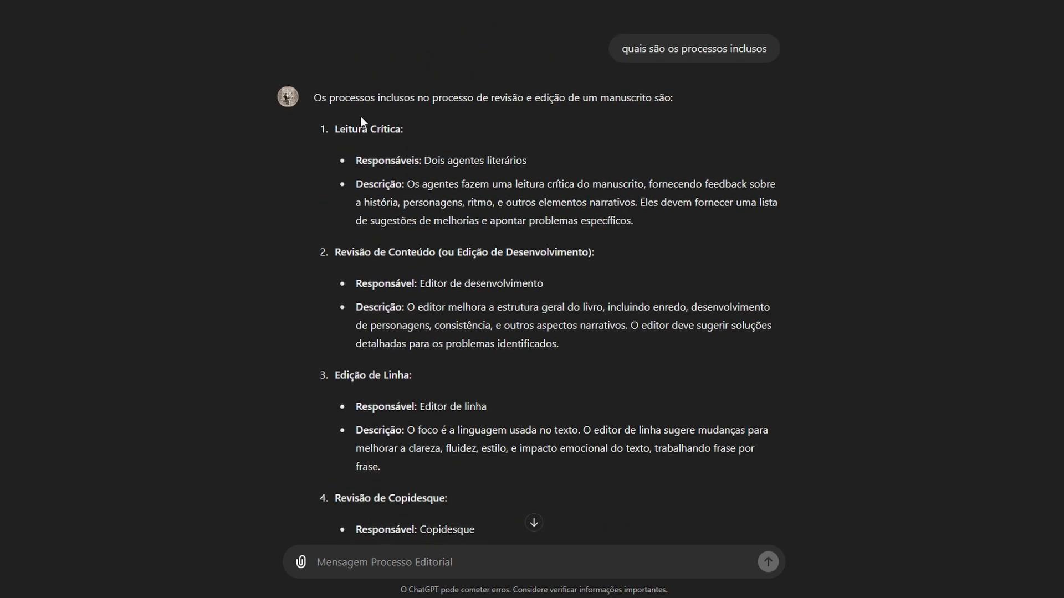
pyautogui.scroll(-3, 418, 314)
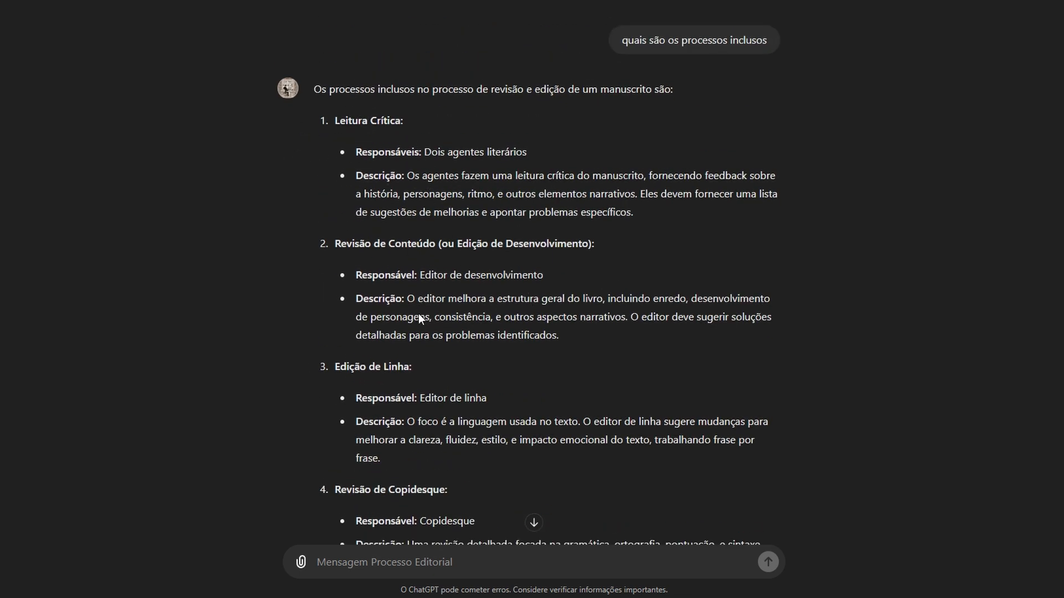
pyautogui.scroll(-8, 410, 356)
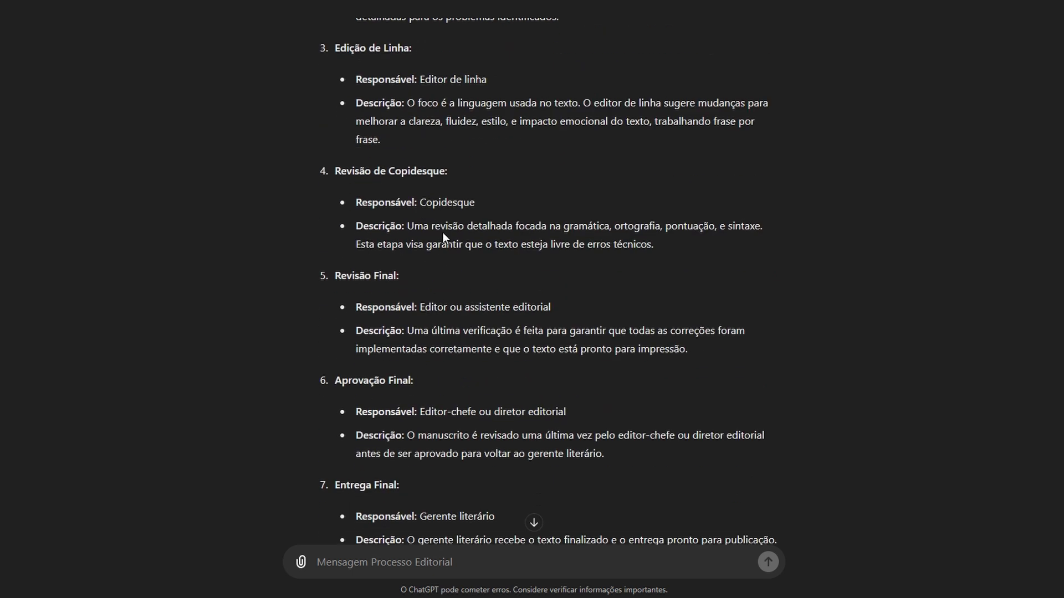
pyautogui.scroll(-3, 452, 289)
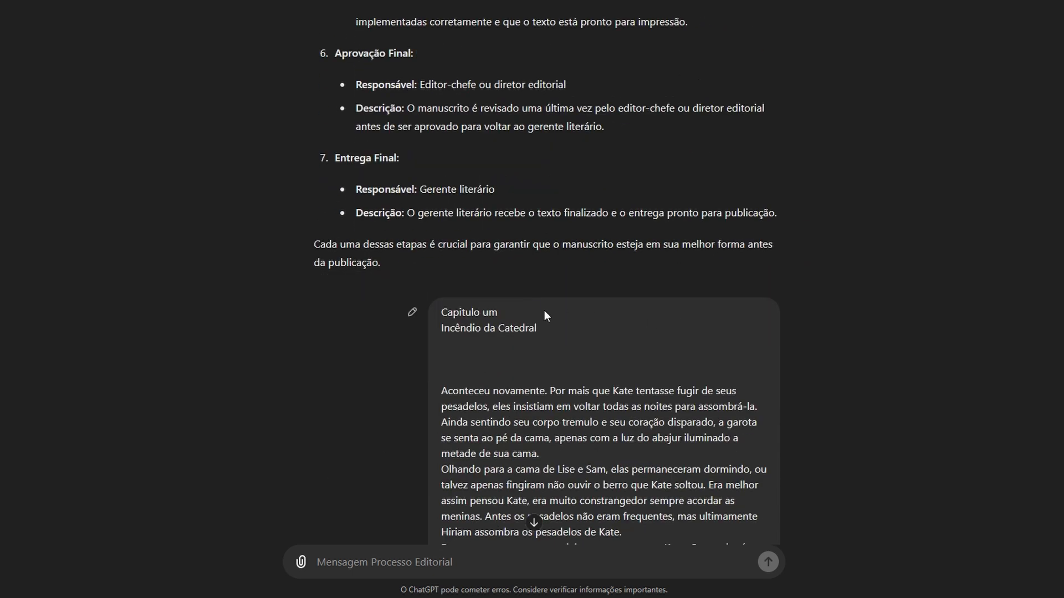
pyautogui.scroll(-2, 502, 302)
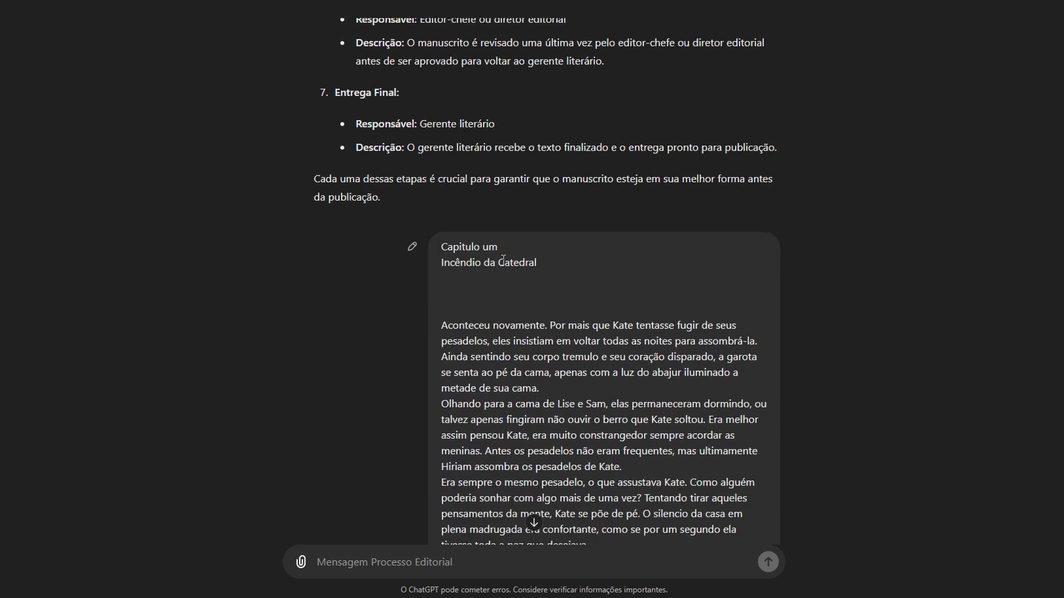
pyautogui.scroll(-10, 516, 252)
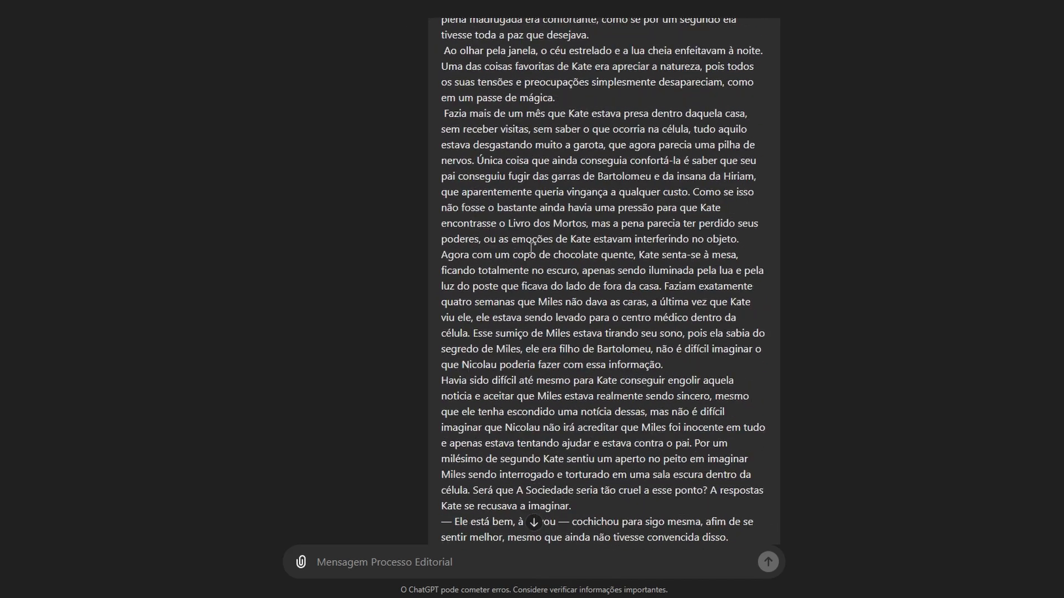
pyautogui.scroll(-10, 531, 248)
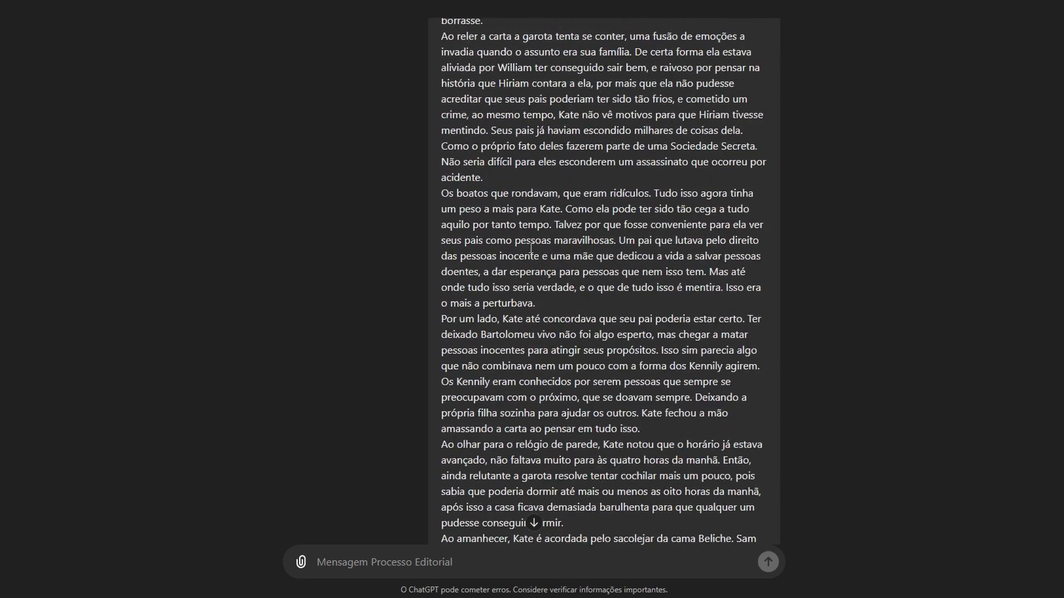
pyautogui.scroll(-3, 531, 248)
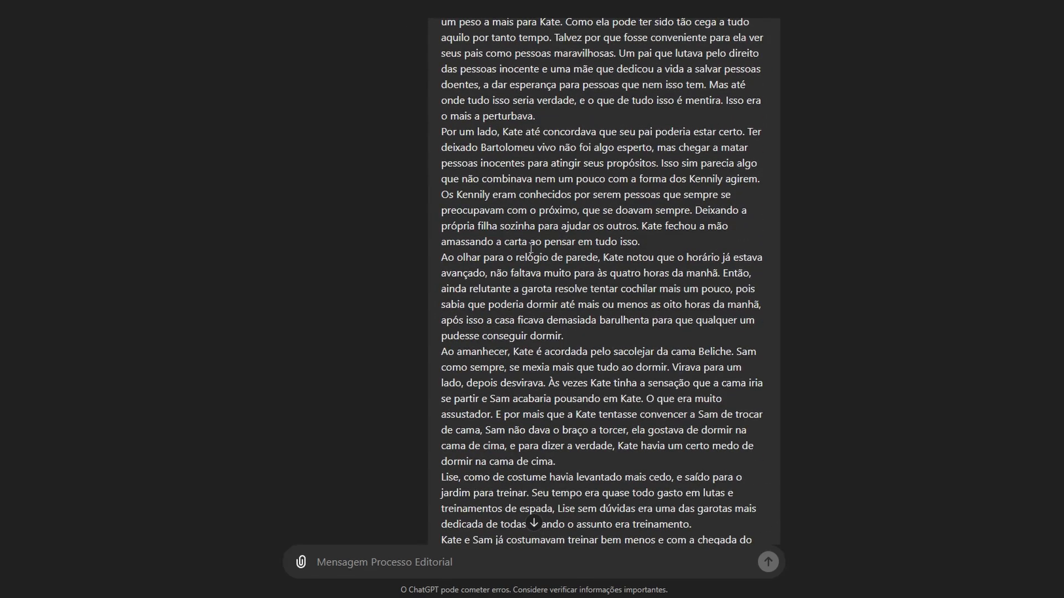
pyautogui.scroll(-8, 531, 248)
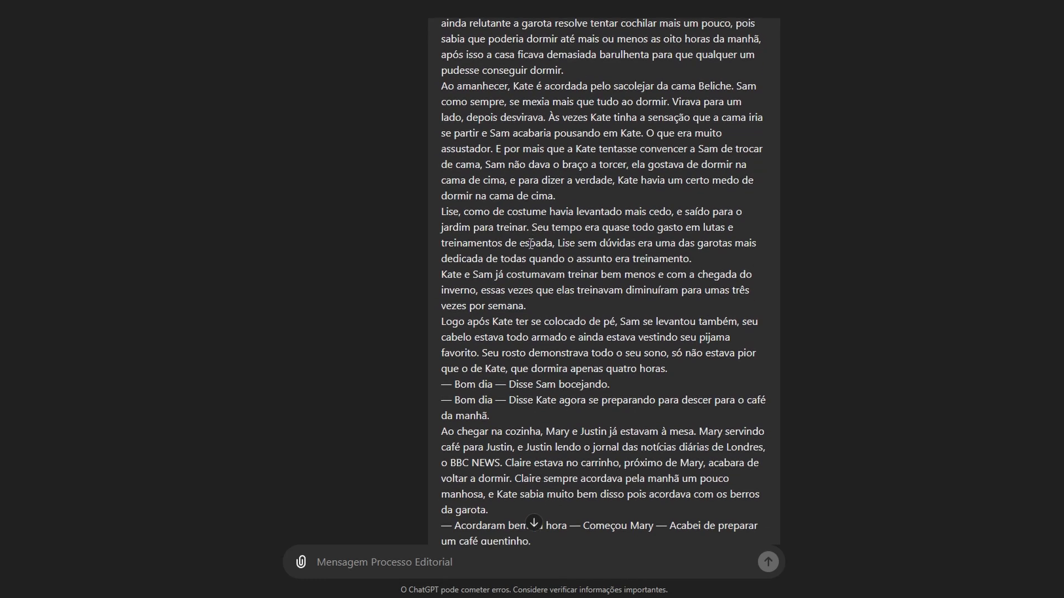
pyautogui.scroll(-13, 531, 244)
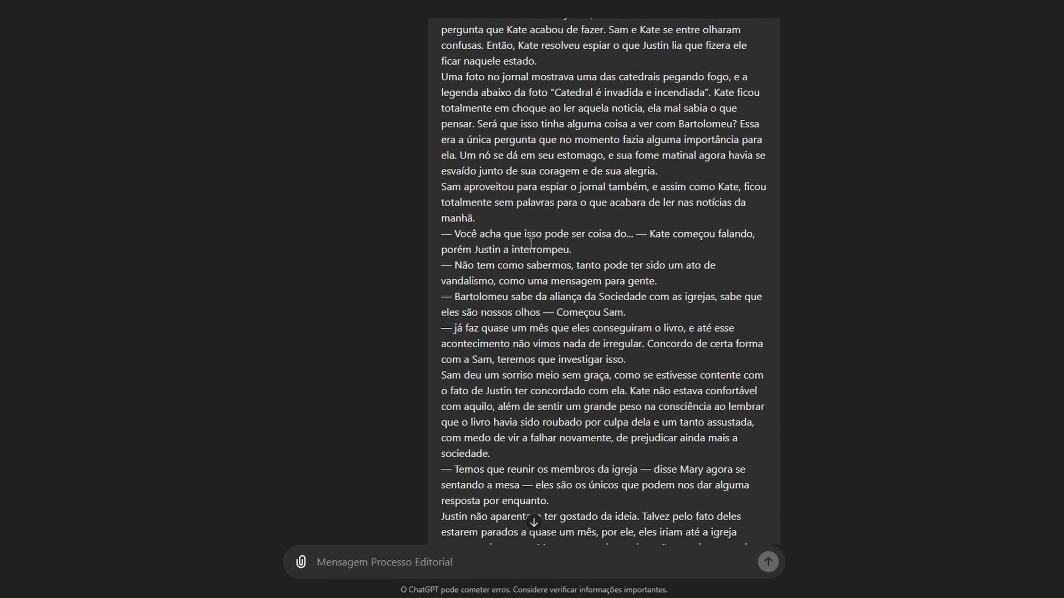
pyautogui.scroll(-8, 531, 243)
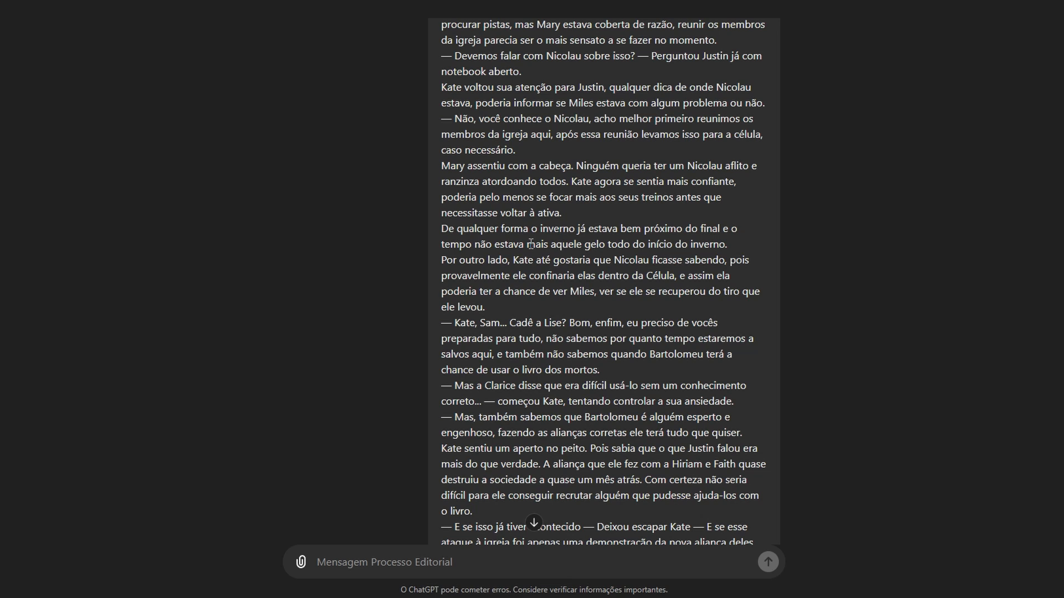
pyautogui.scroll(-5, 530, 243)
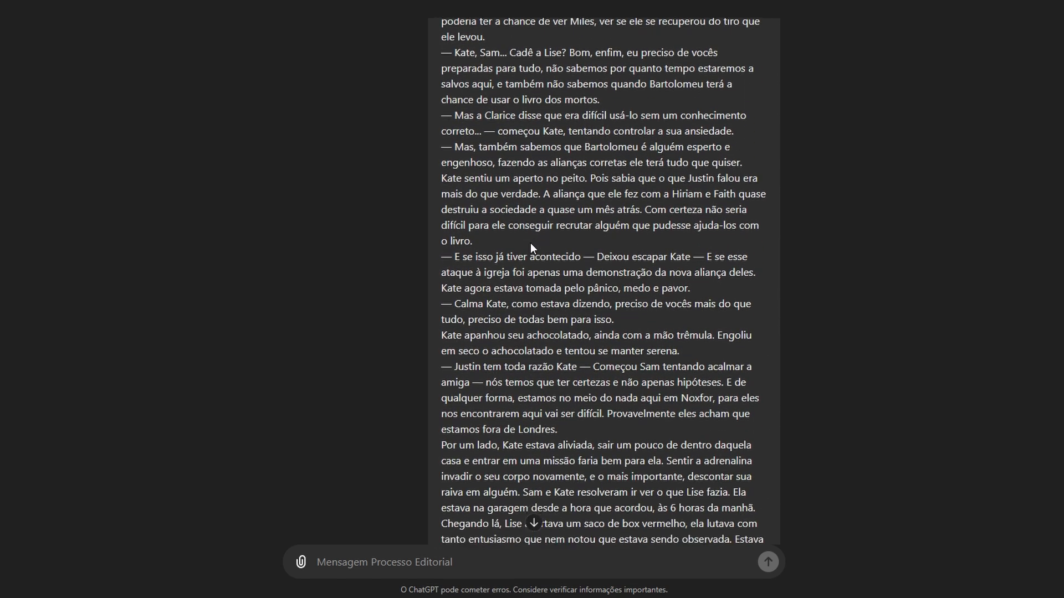
pyautogui.scroll(-11, 531, 243)
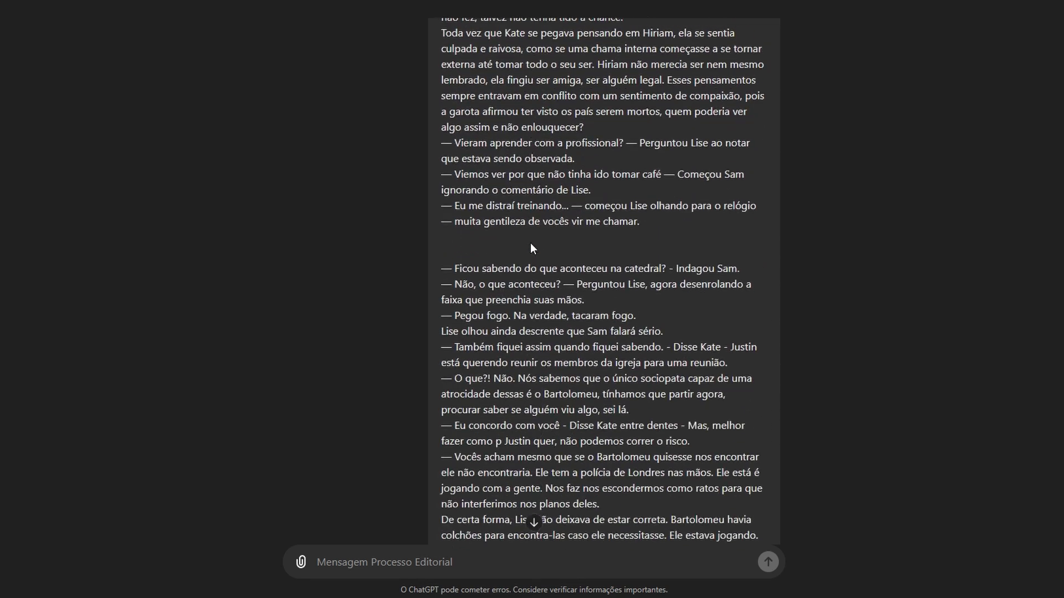
pyautogui.scroll(-3, 530, 244)
pyautogui.scroll(-2, 530, 244)
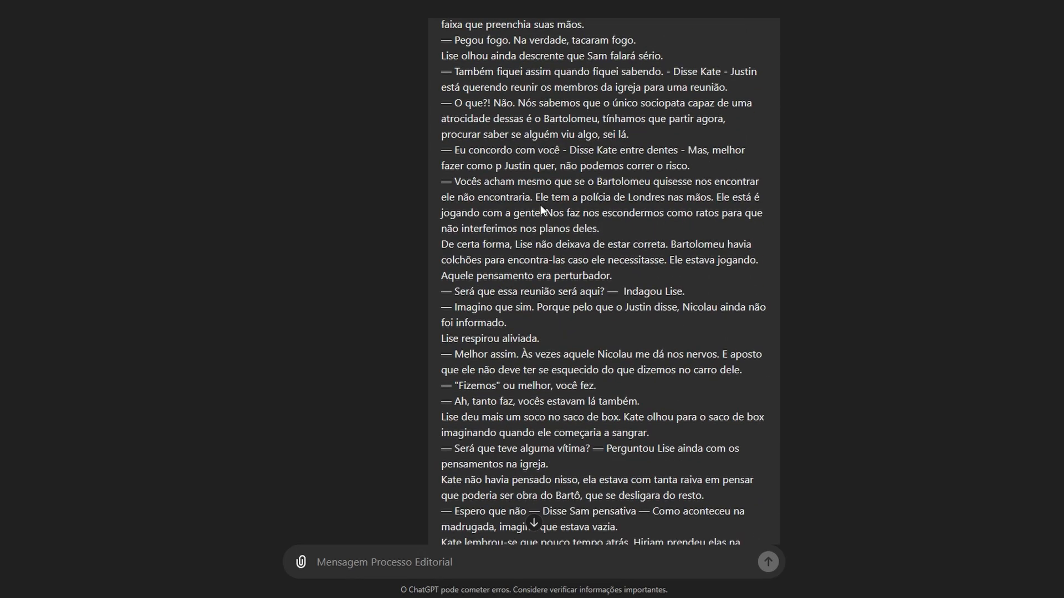
pyautogui.scroll(-5, 541, 205)
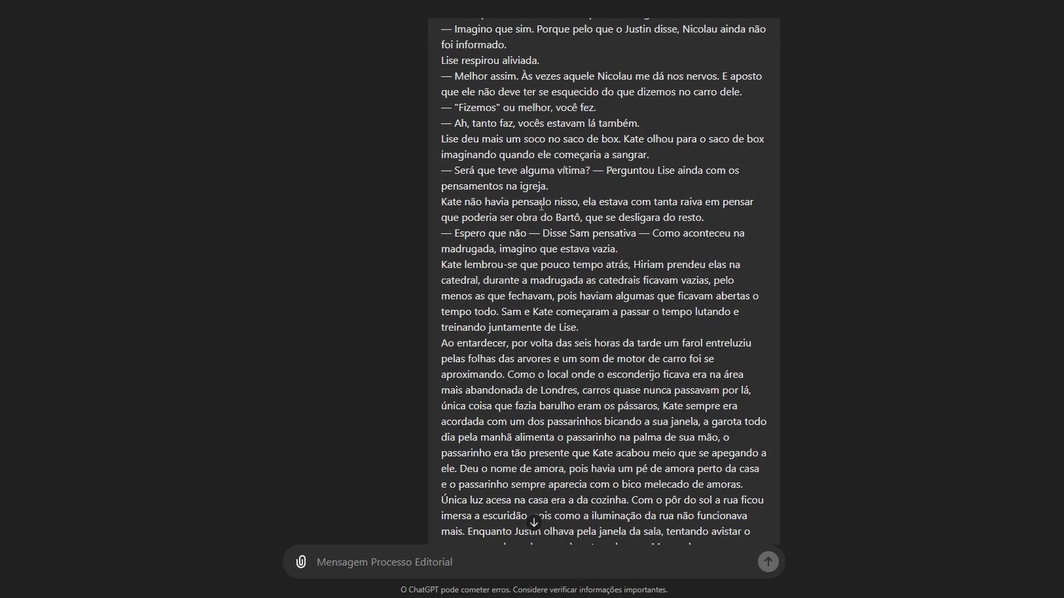
pyautogui.scroll(-11, 540, 205)
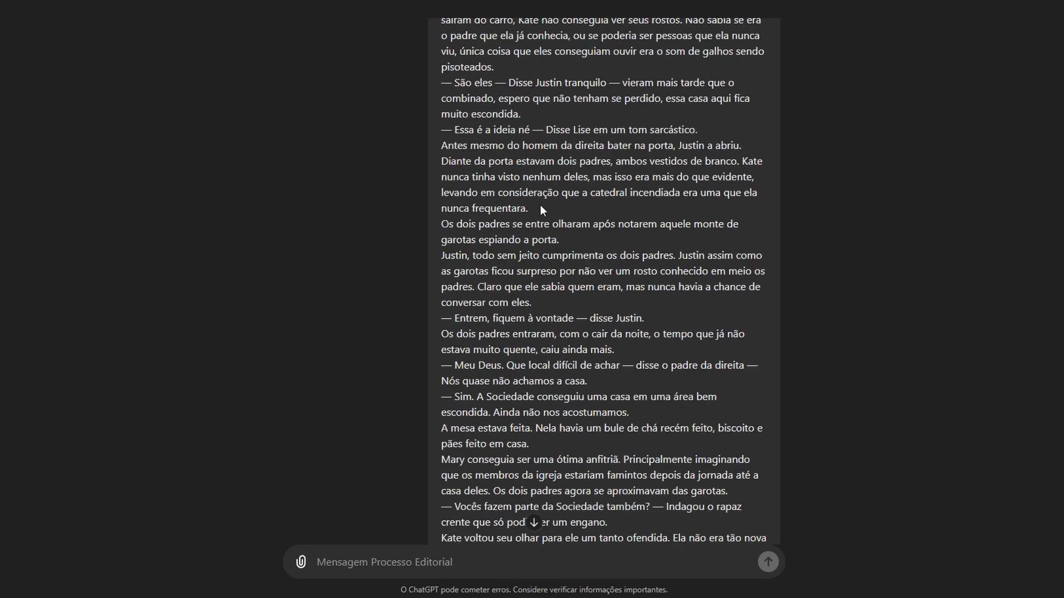
pyautogui.scroll(-11, 540, 205)
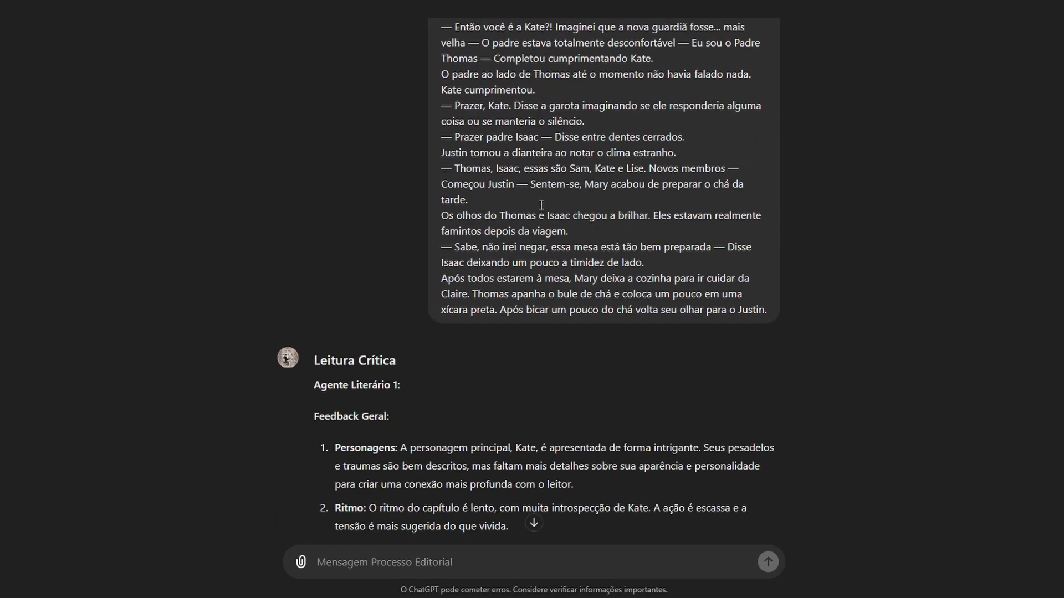
pyautogui.scroll(-1, 542, 205)
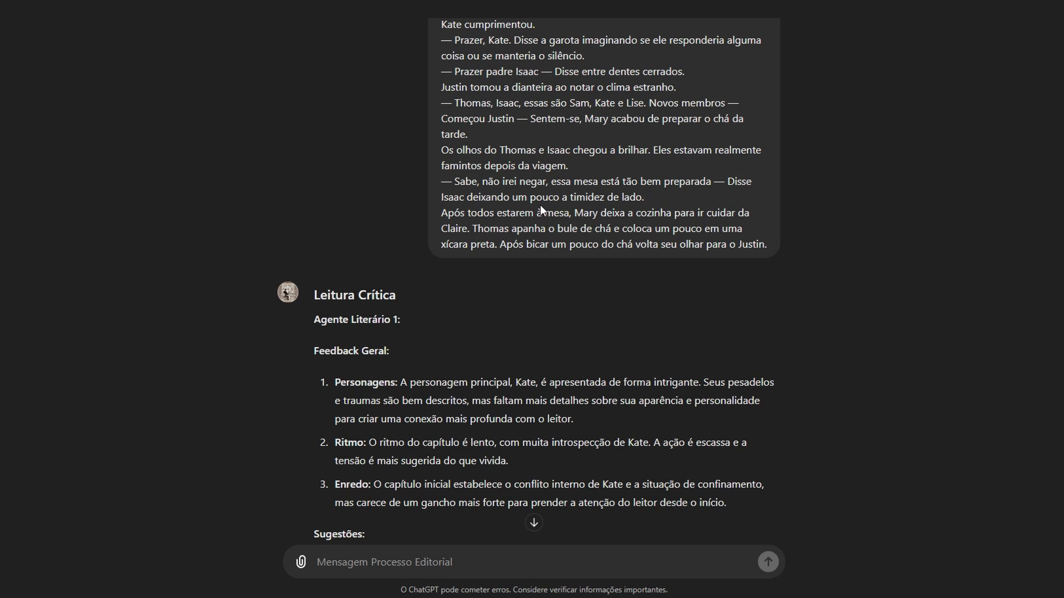
# Examine the Leitura Crítica feedback from both literary agents, including the suggestions, specific problems, feedback examples and Próximos Passos.
pyautogui.scroll(7, 540, 205)
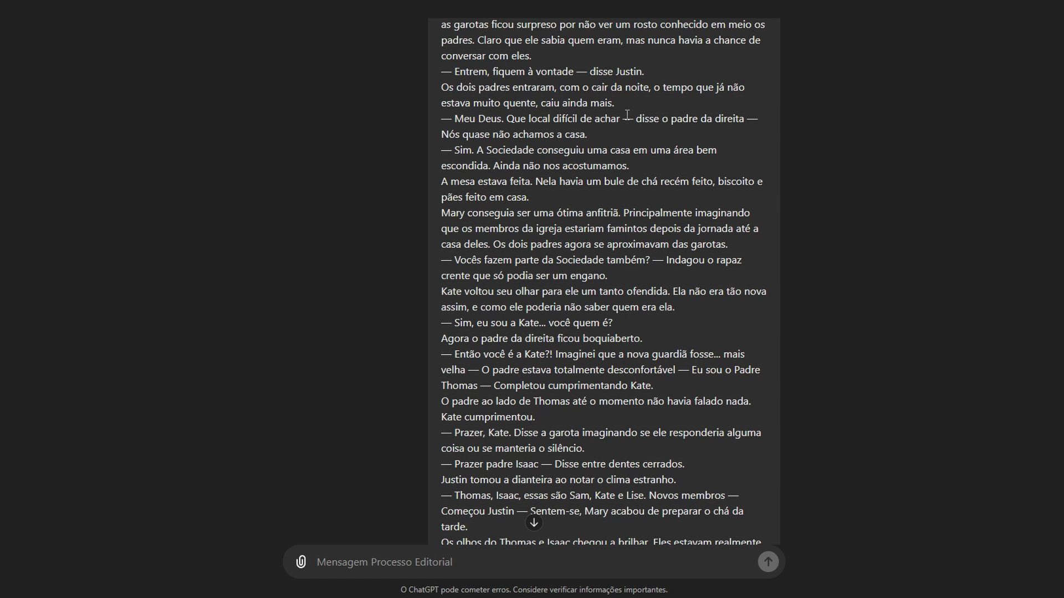
pyautogui.scroll(-5, 631, 139)
pyautogui.scroll(-5, 631, 138)
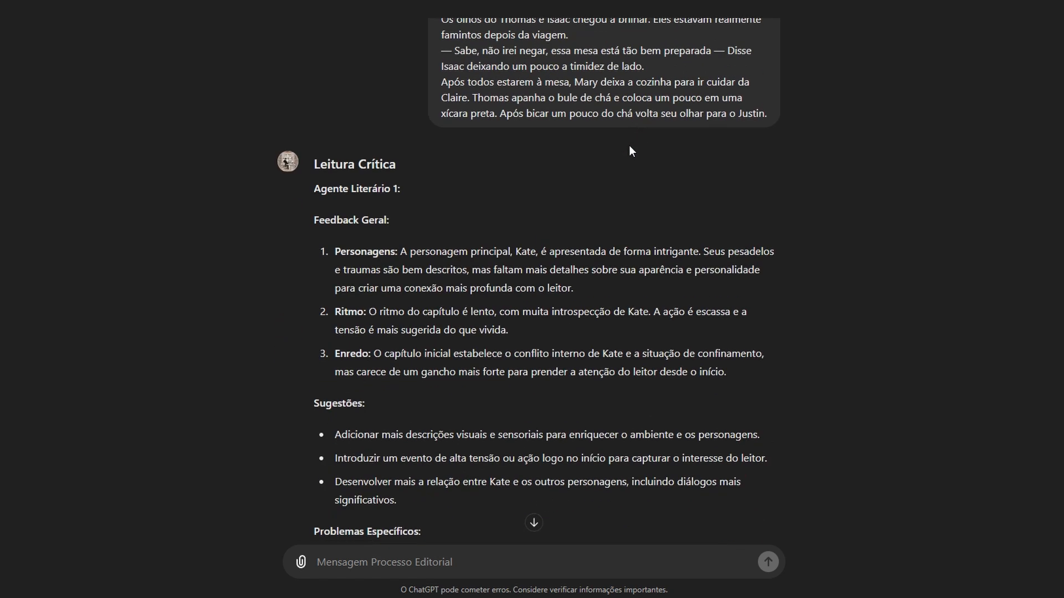
pyautogui.scroll(2, 629, 146)
pyautogui.scroll(-6, 472, 220)
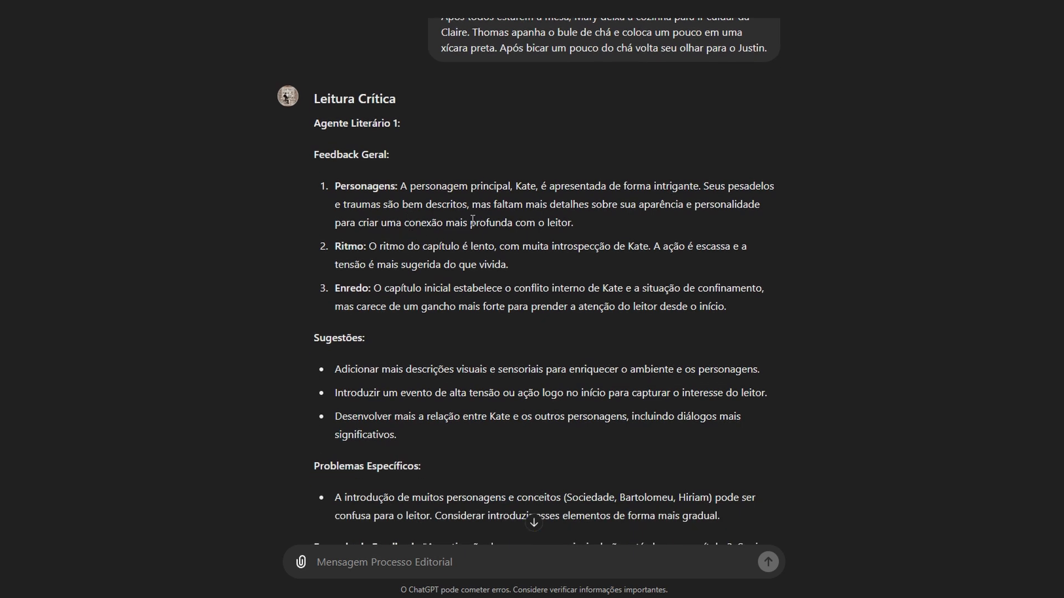
pyautogui.scroll(6, 471, 220)
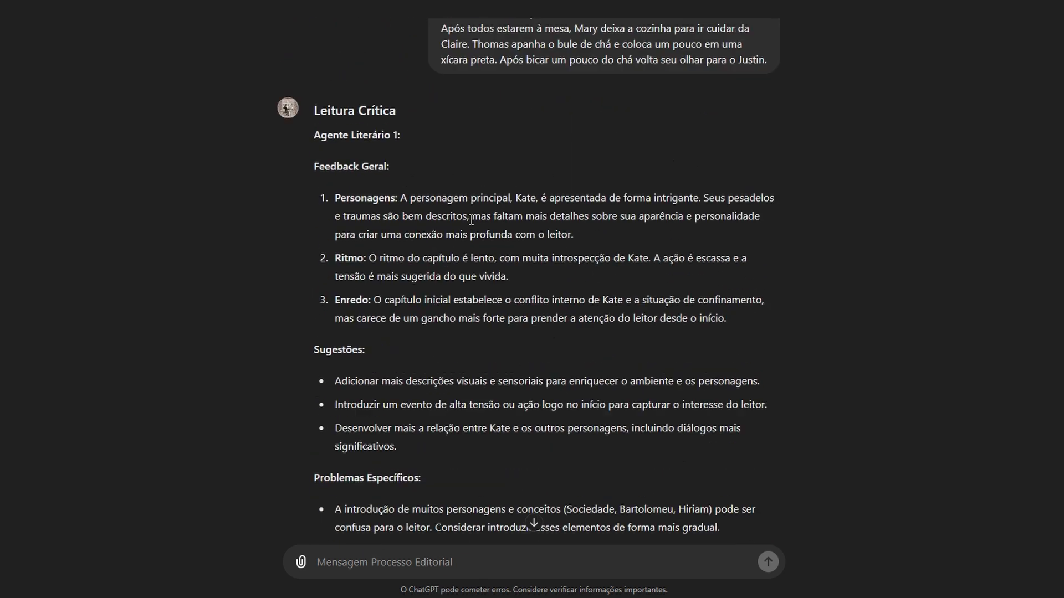
pyautogui.scroll(-2, 471, 220)
pyautogui.scroll(-8, 472, 220)
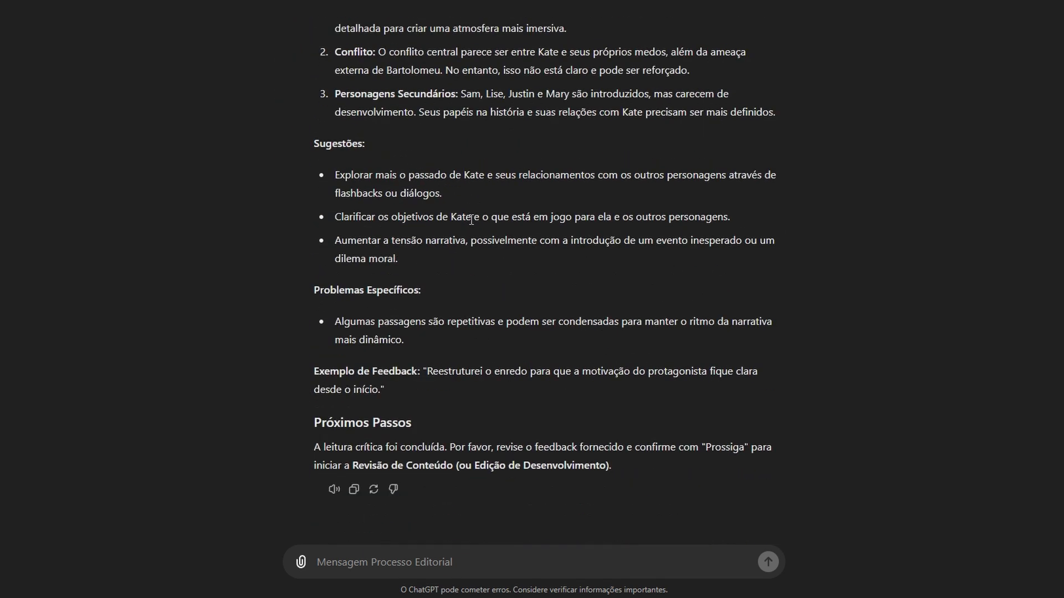
pyautogui.scroll(10, 731, 294)
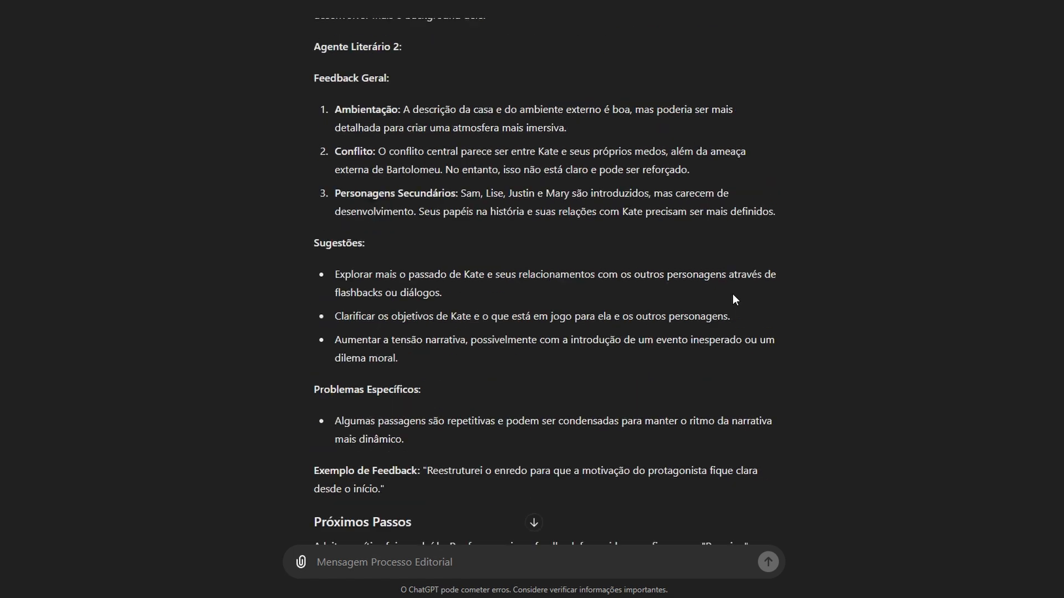
pyautogui.scroll(2, 726, 289)
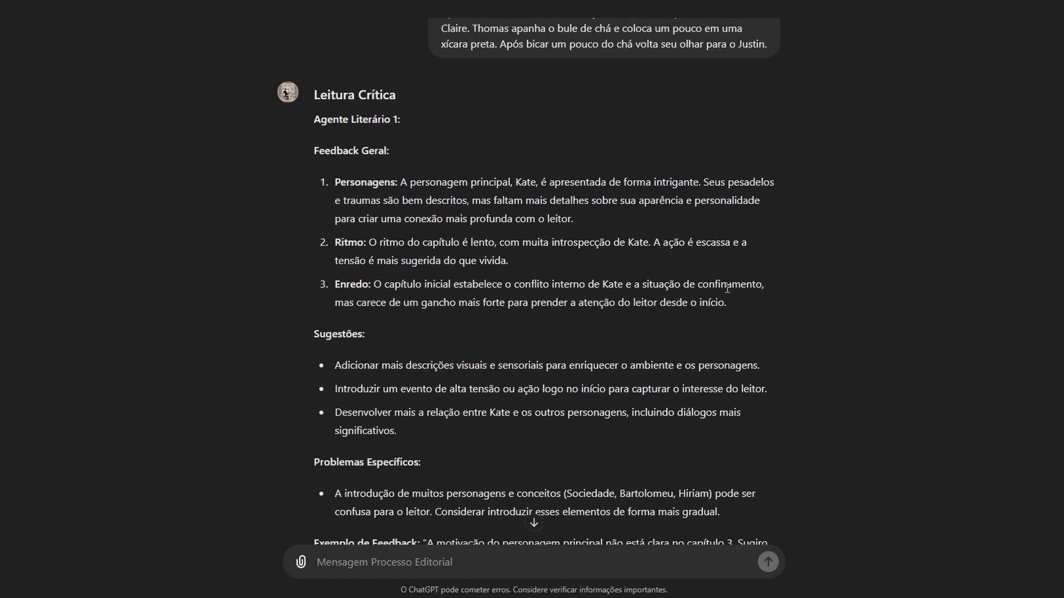
pyautogui.scroll(-2, 727, 289)
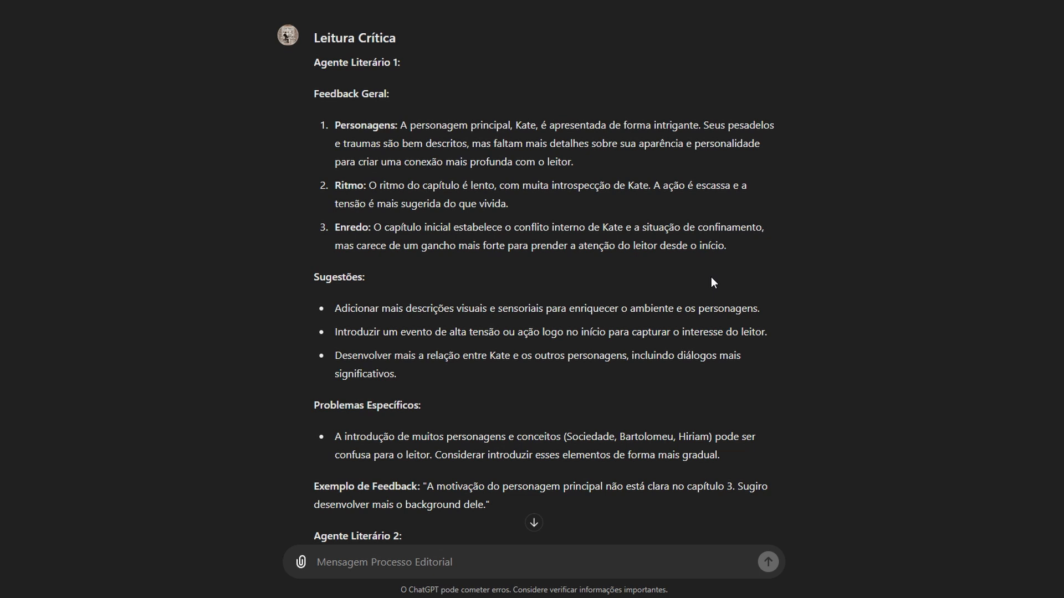
pyautogui.scroll(-9, 710, 280)
pyautogui.scroll(14, 674, 248)
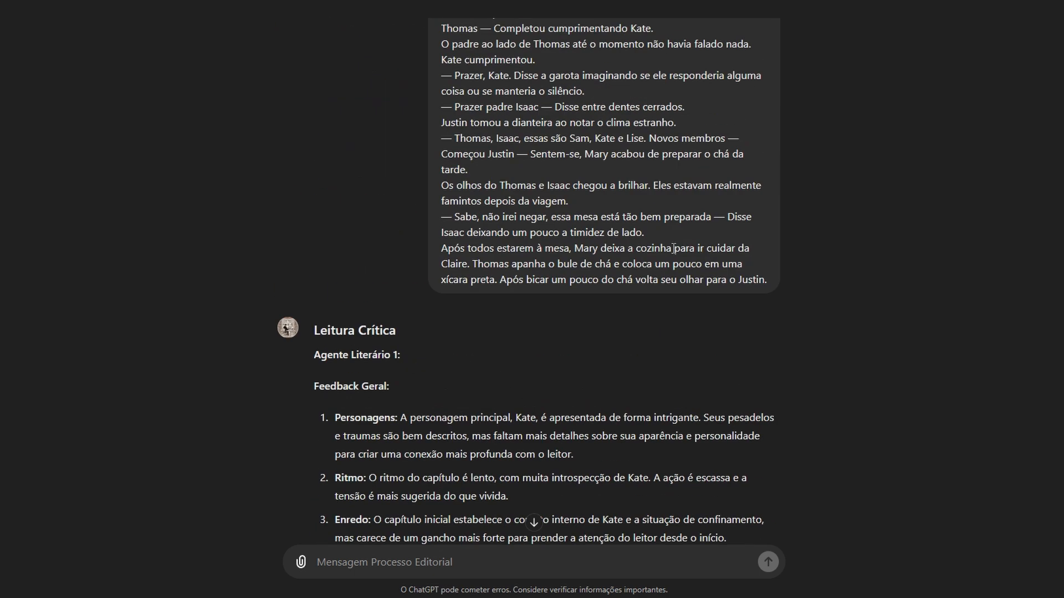
# Read Agente Literário 1's general feedback and suggestions, and highlight the specific problem about introducing too many characters and concepts.
pyautogui.scroll(-6, 674, 248)
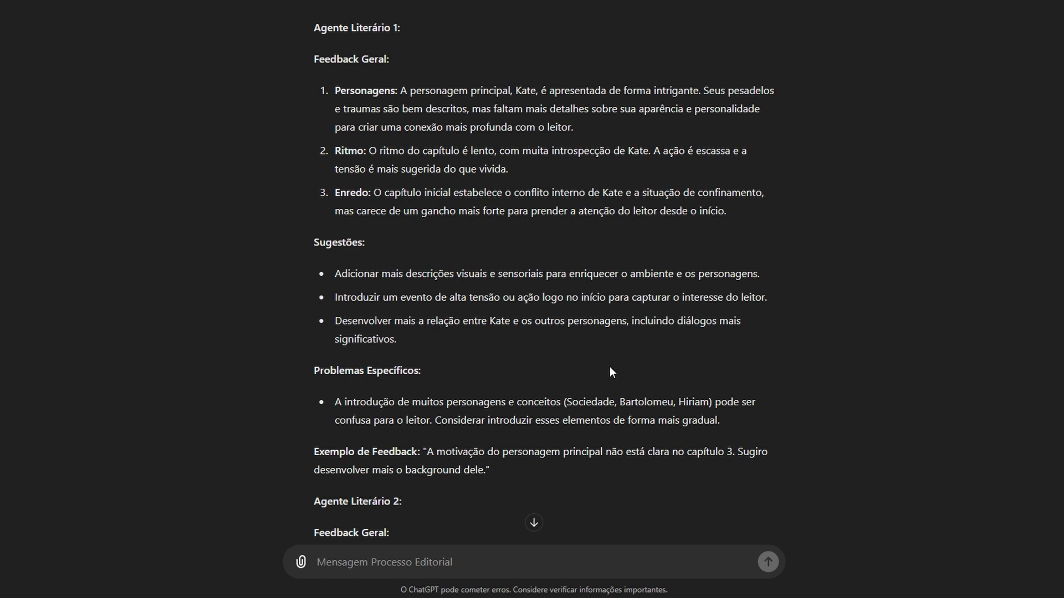
pyautogui.scroll(-1, 613, 361)
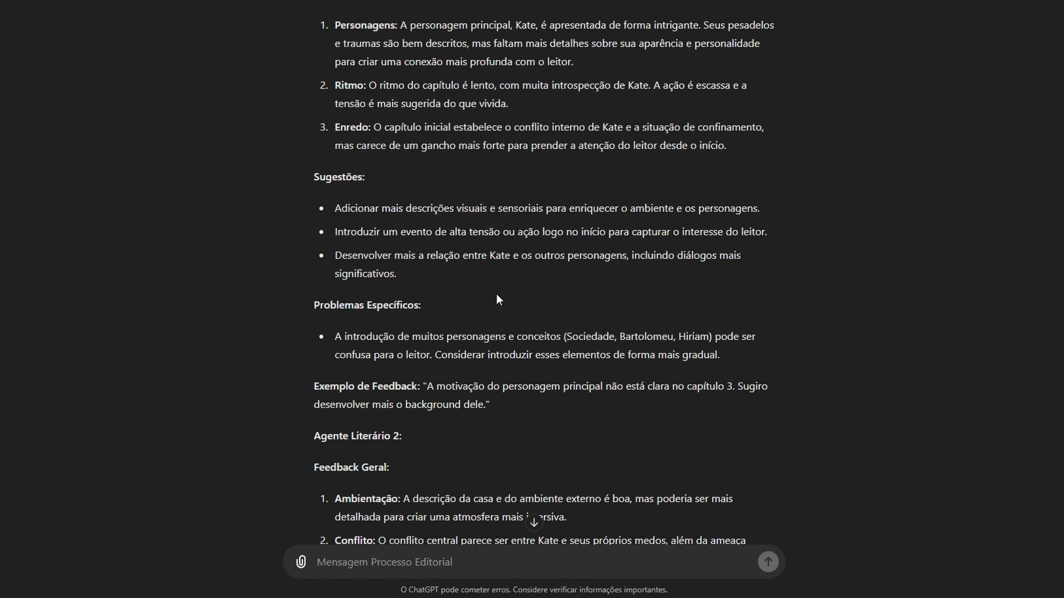
pyautogui.moveTo(473, 336); pyautogui.dragTo(700, 338)
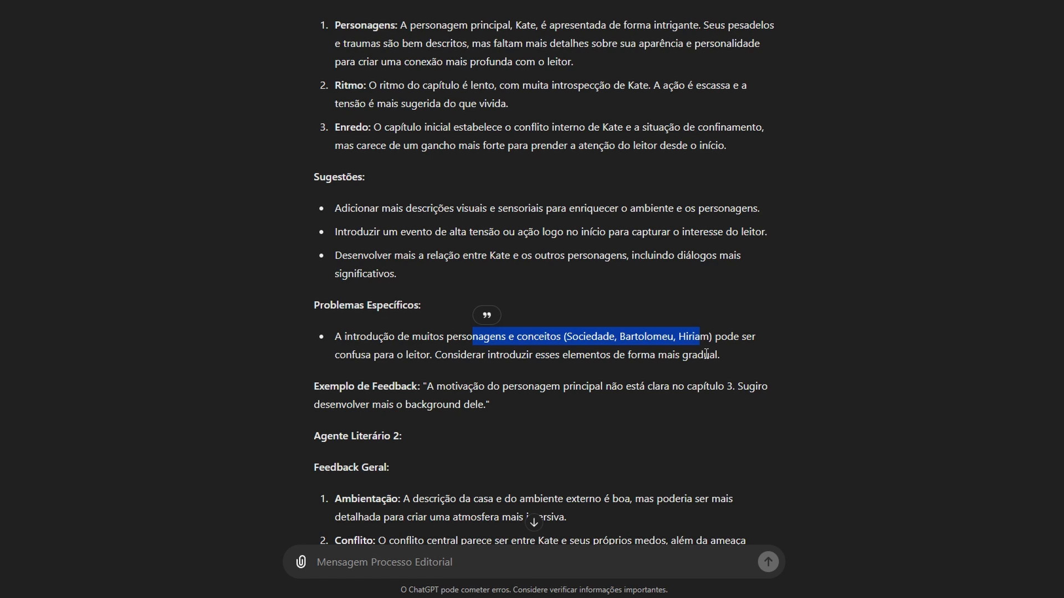
pyautogui.click(707, 355)
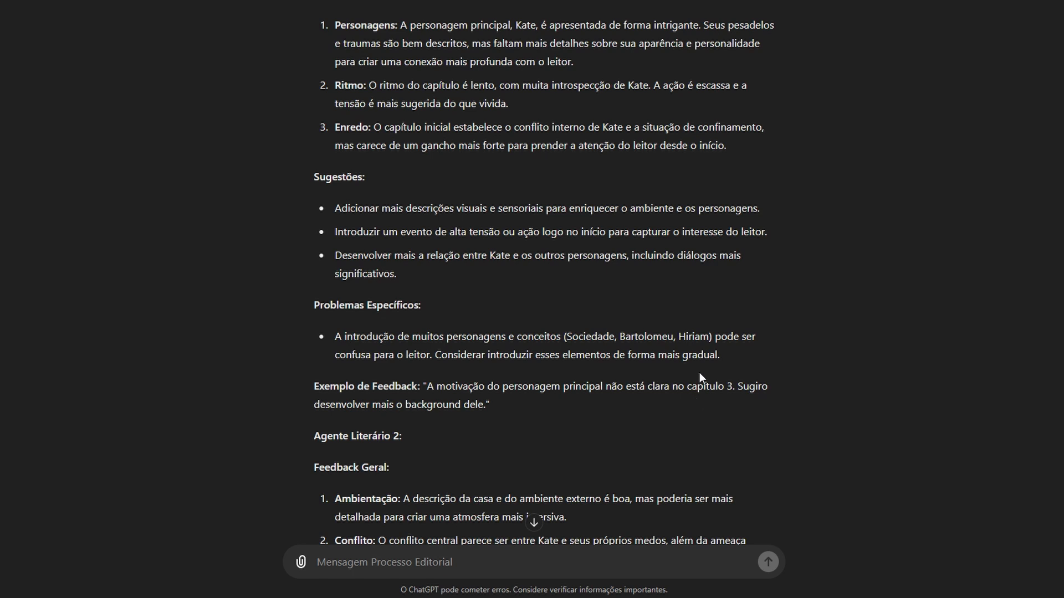
# Examine Agente Literário 2's Feedback Geral on Ambientação, Conflito and Personagens Secundários, and compare it with the first agent's notes.
pyautogui.scroll(-3, 700, 368)
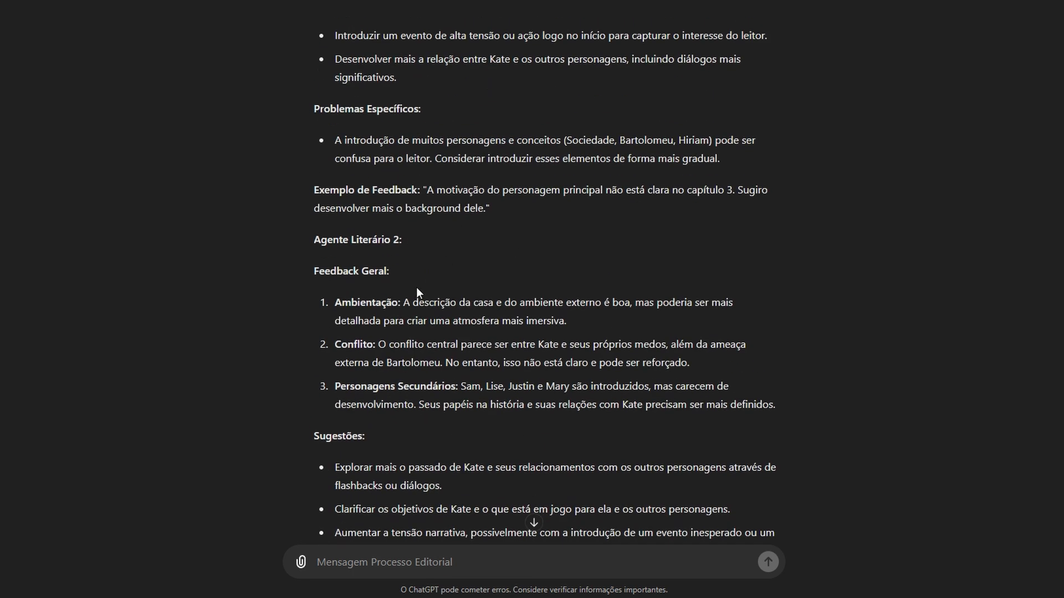
pyautogui.scroll(-1, 416, 291)
pyautogui.scroll(-2, 445, 246)
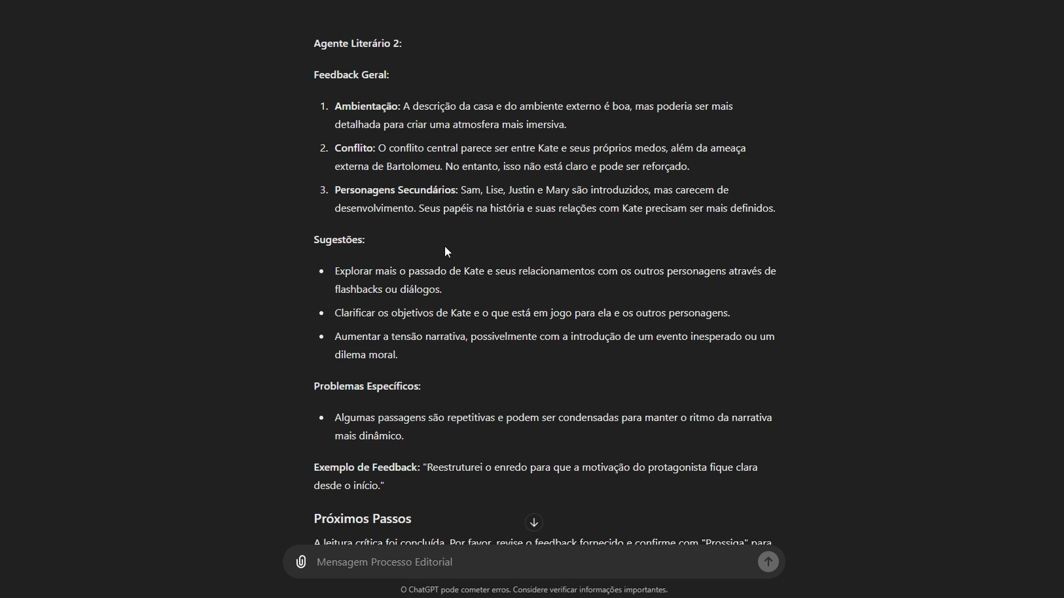
pyautogui.scroll(1, 445, 247)
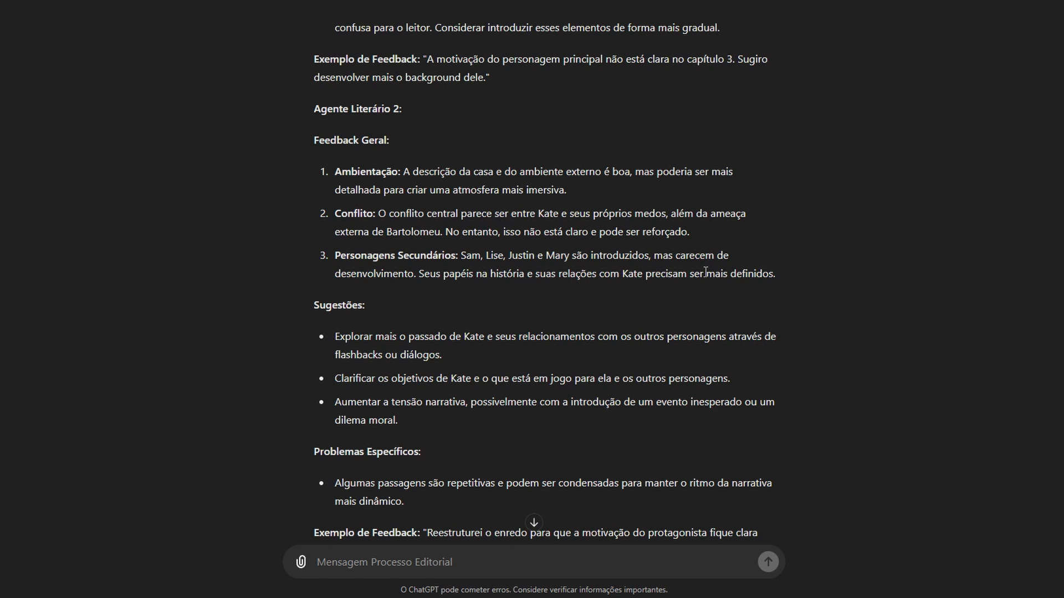
pyautogui.scroll(-3, 676, 245)
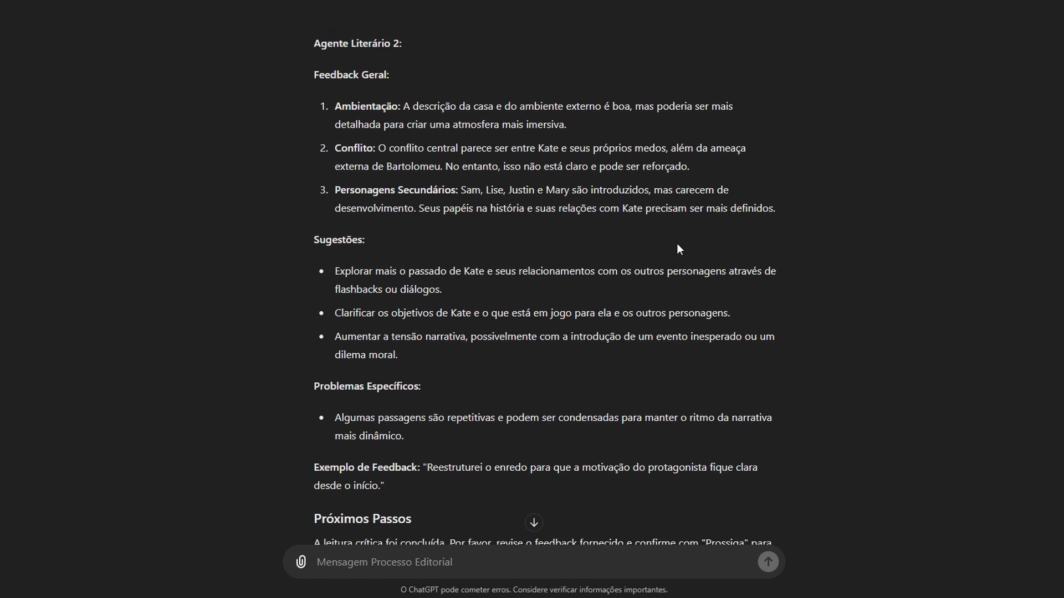
pyautogui.scroll(5, 678, 245)
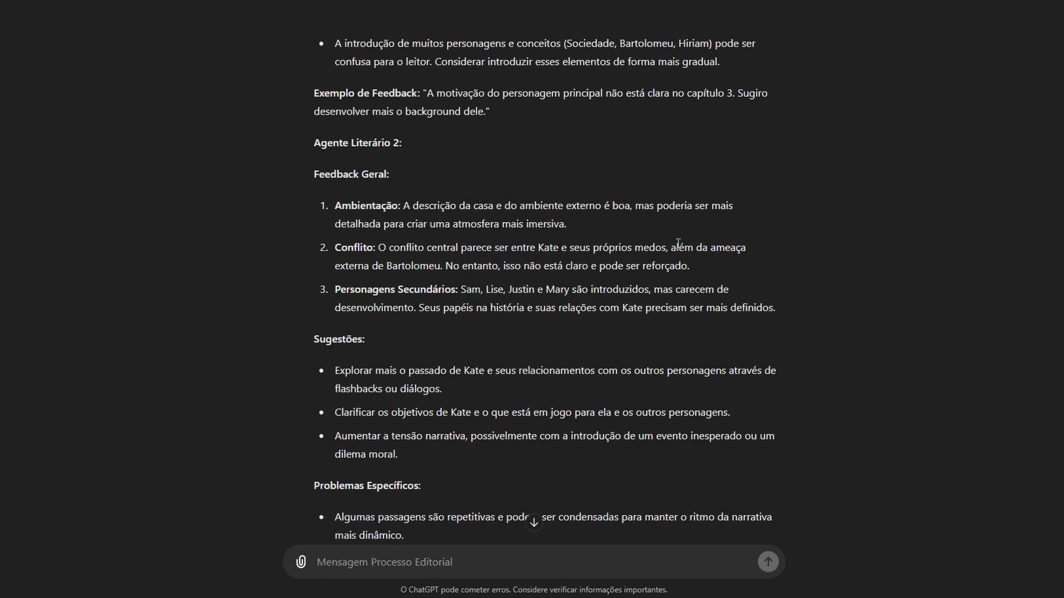
pyautogui.scroll(-4, 679, 245)
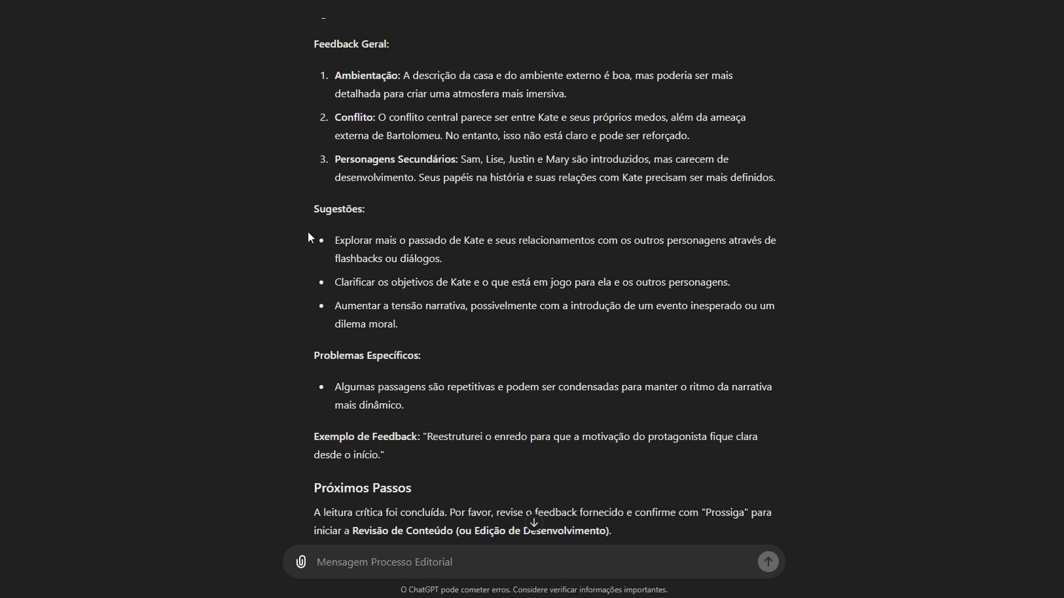
pyautogui.scroll(-1, 308, 232)
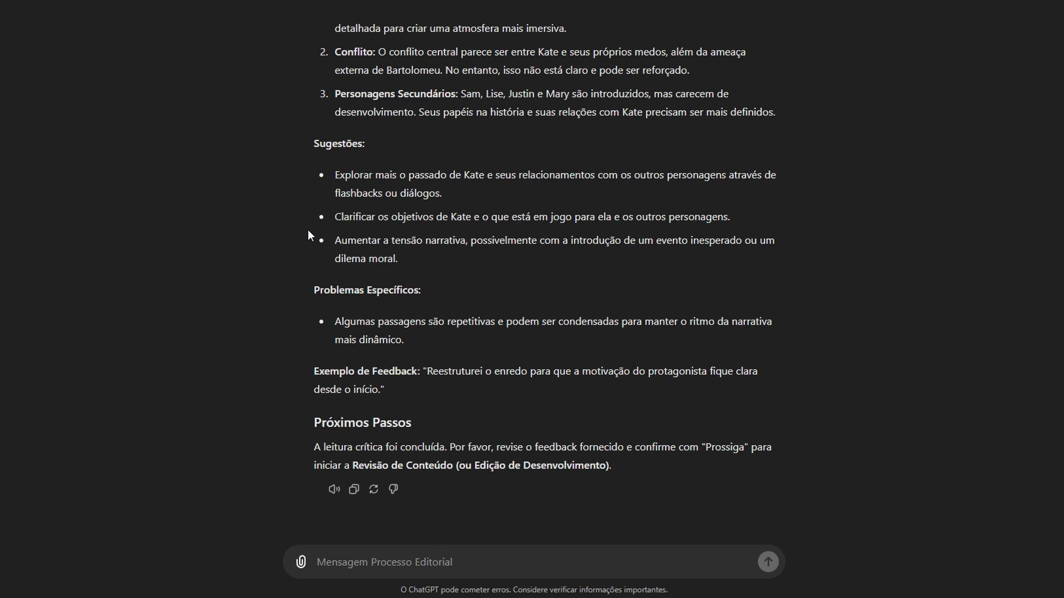
pyautogui.scroll(5, 354, 251)
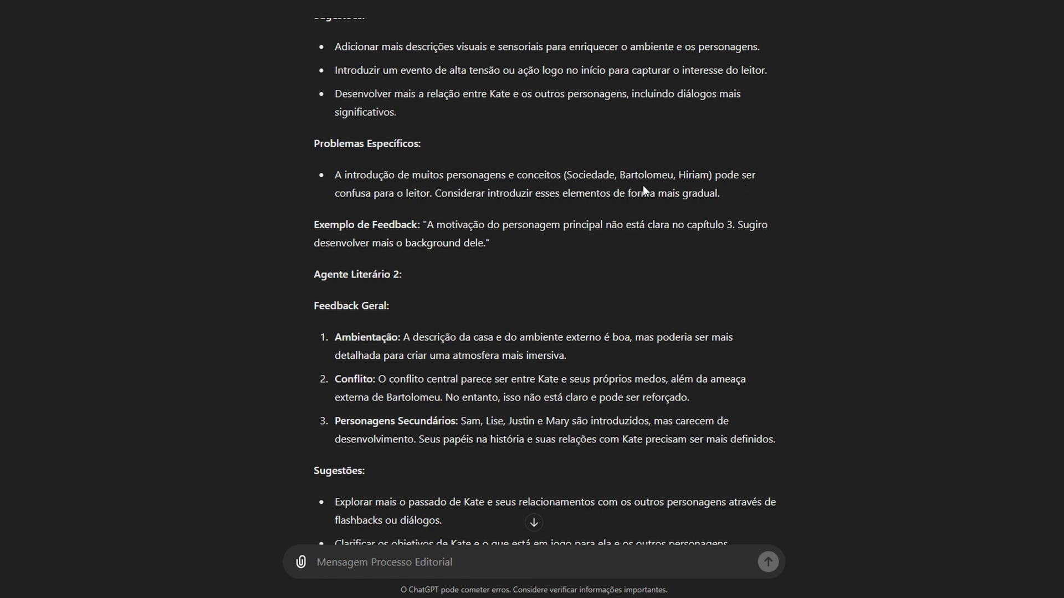
pyautogui.scroll(-5, 642, 188)
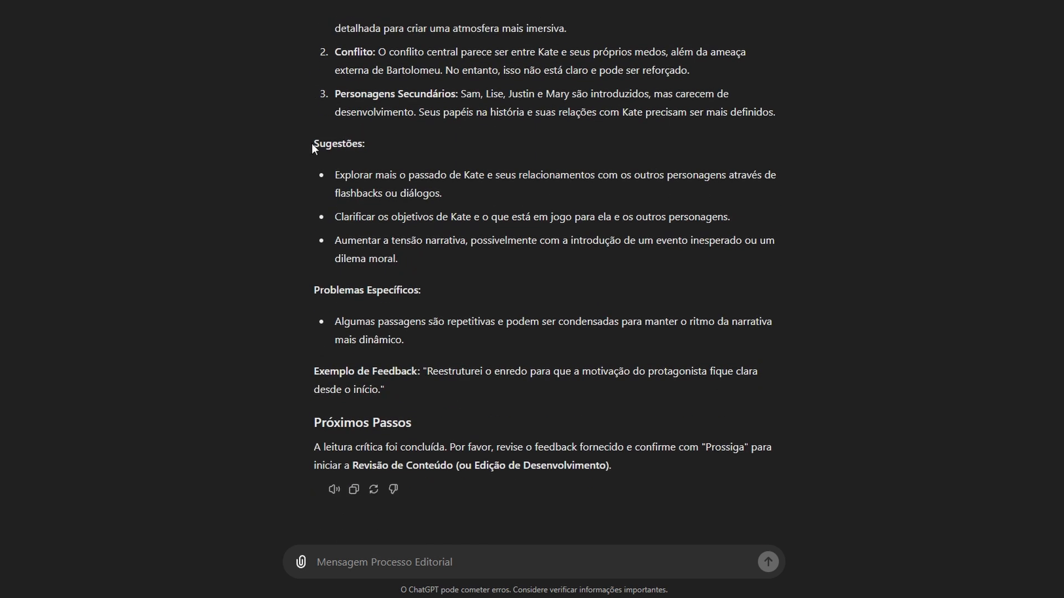
# Highlight and read Agente Literário 2's Sugestões, Problemas Específicos and Exemplo de Feedback passages in turn.
pyautogui.moveTo(312, 144); pyautogui.dragTo(544, 261)
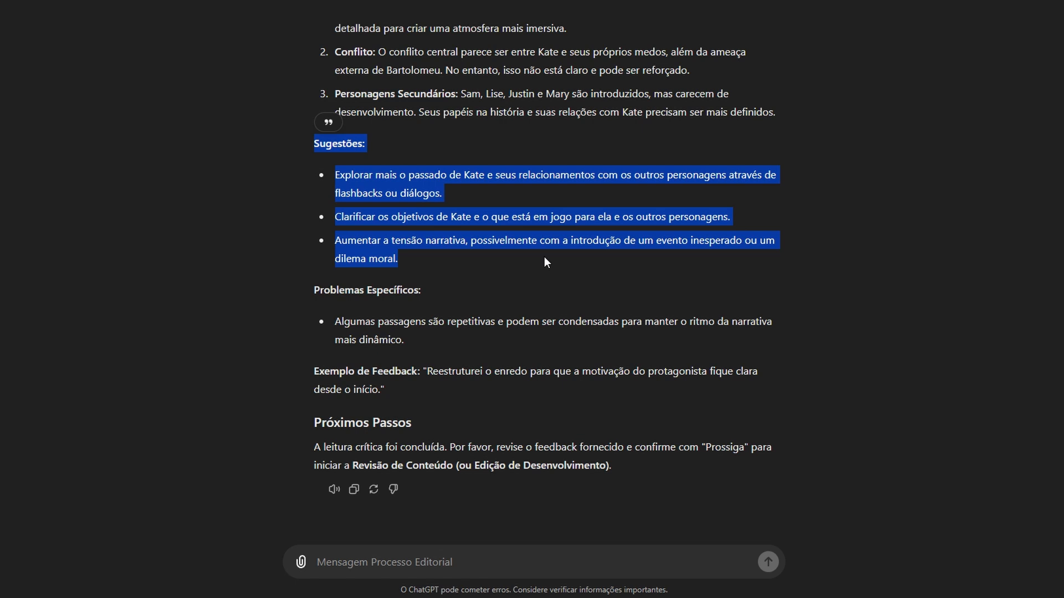
pyautogui.click(450, 203)
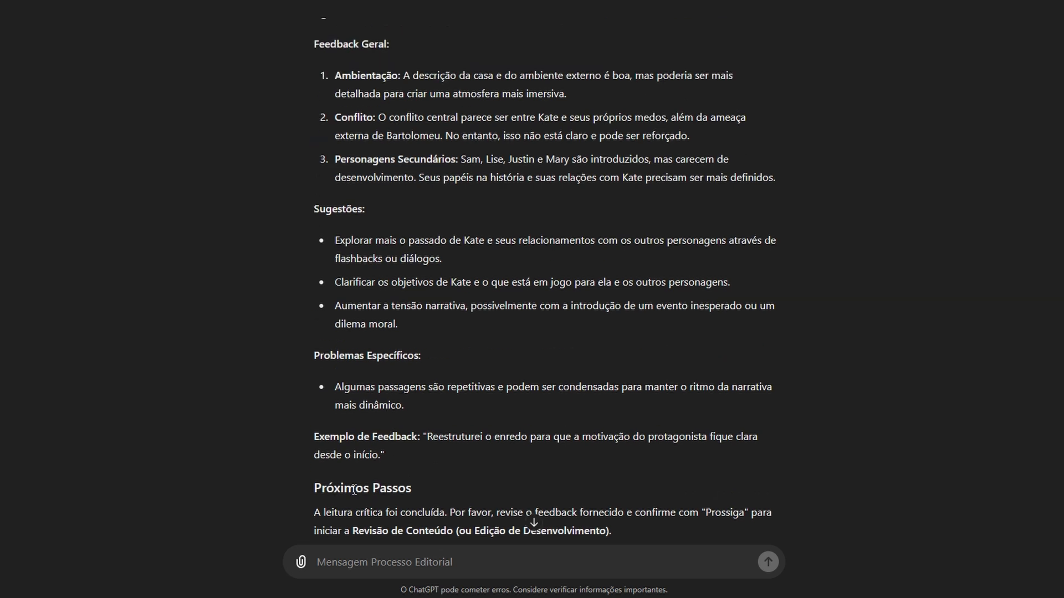
pyautogui.click(334, 492)
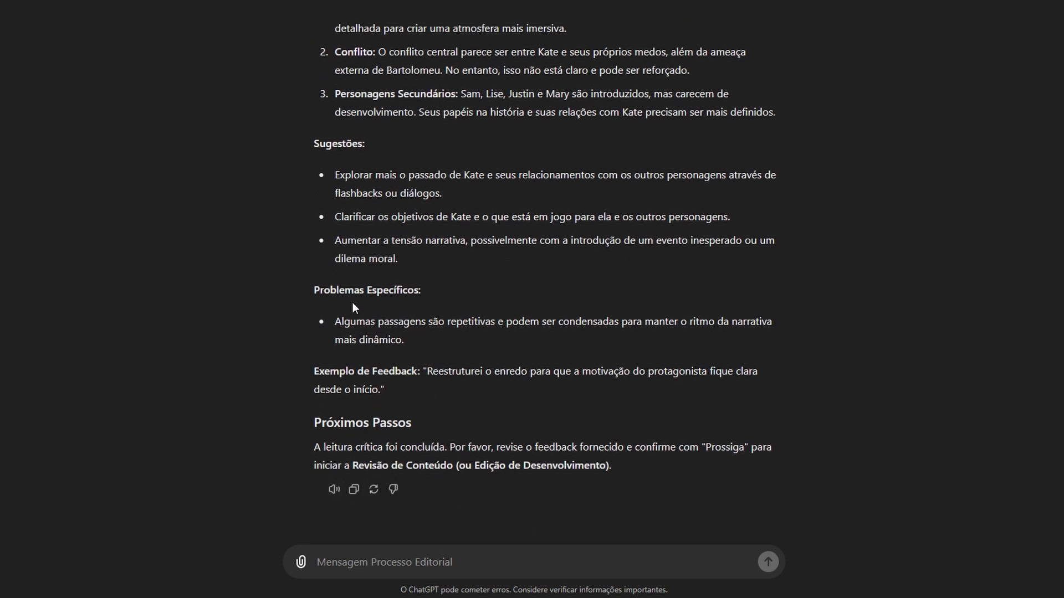
pyautogui.moveTo(320, 290); pyautogui.dragTo(424, 296)
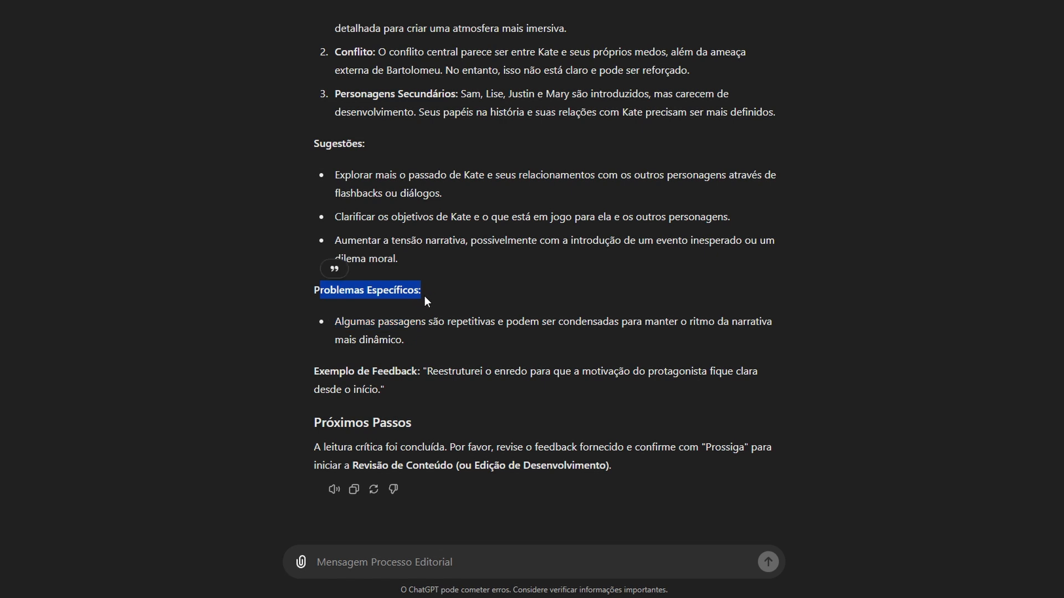
pyautogui.click(392, 297)
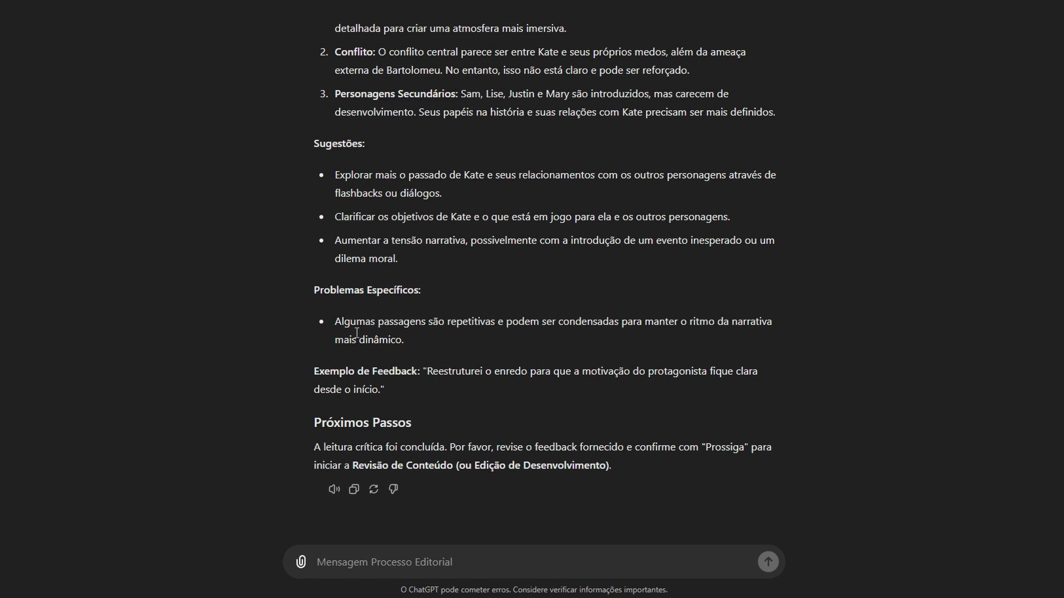
pyautogui.moveTo(351, 324); pyautogui.dragTo(640, 345)
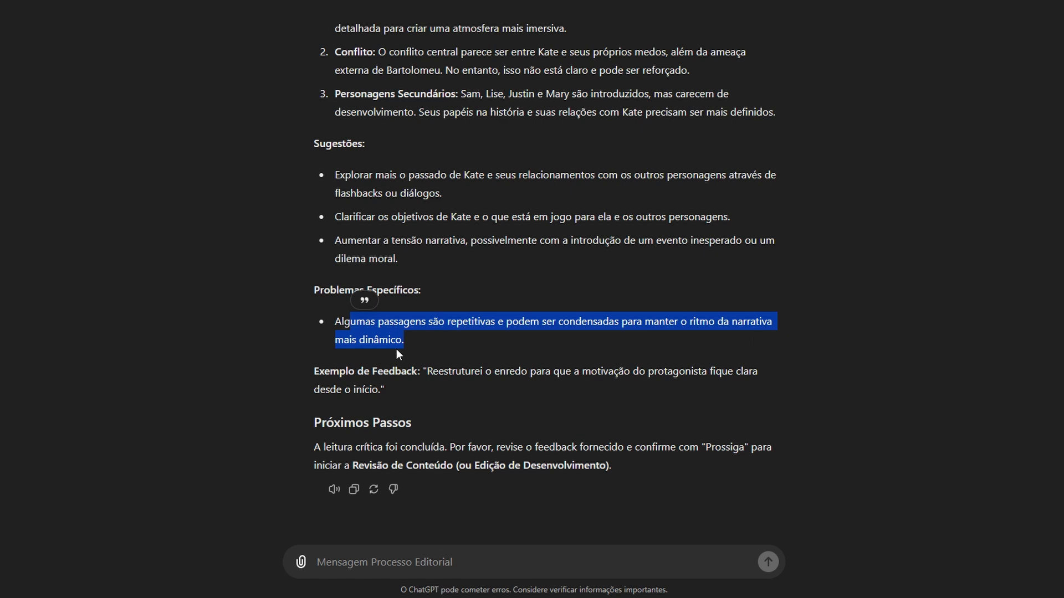
pyautogui.click(372, 369)
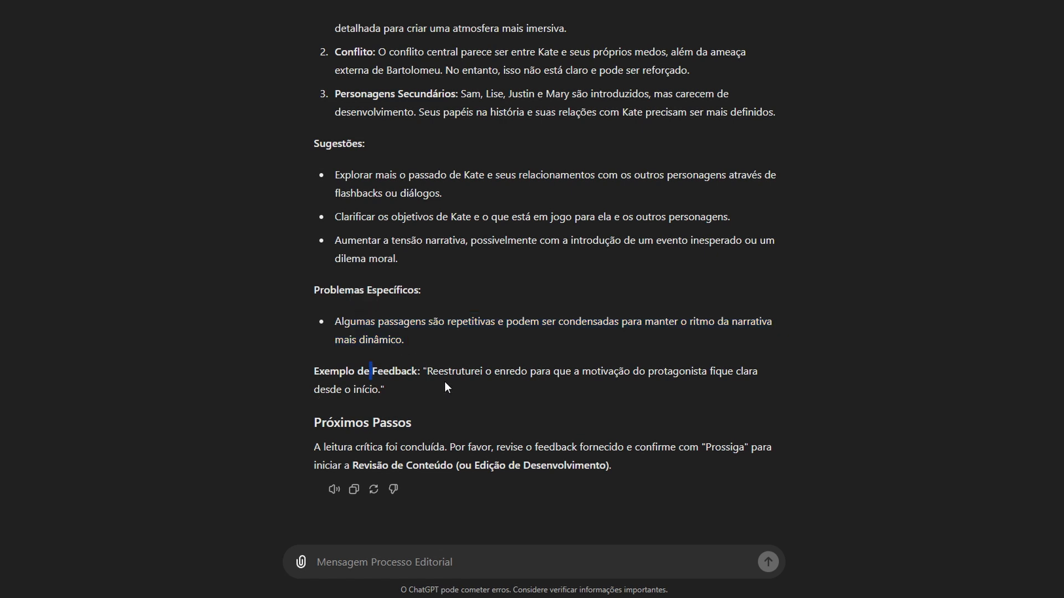
pyautogui.moveTo(427, 371); pyautogui.dragTo(597, 372)
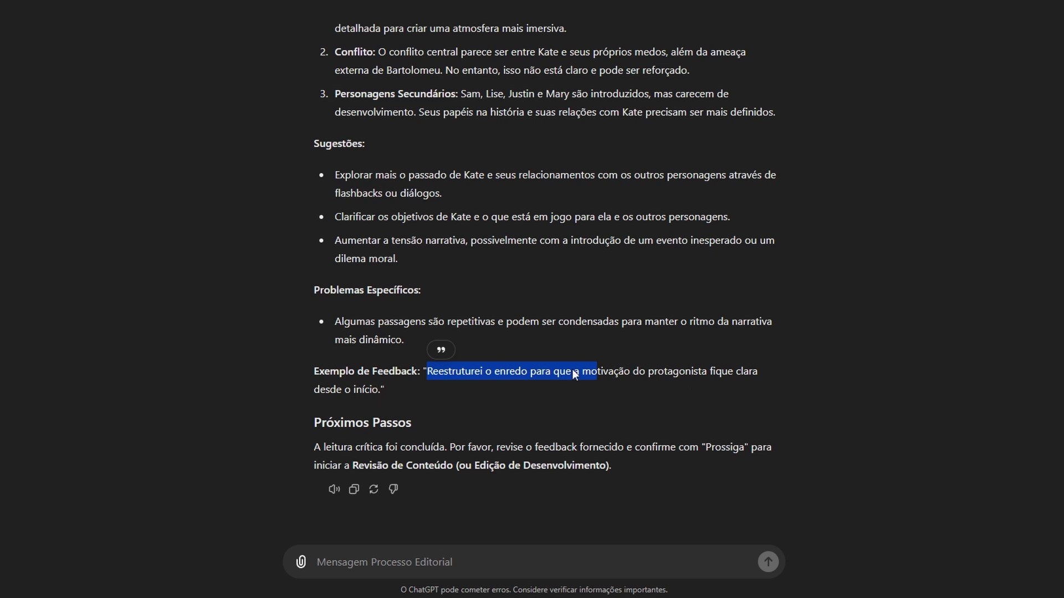
# Send the message "vamos trabalhar no problema especifico do texto", correcting the misspelled "expecifico" with the spelling suggestion.
pyautogui.click(493, 557)
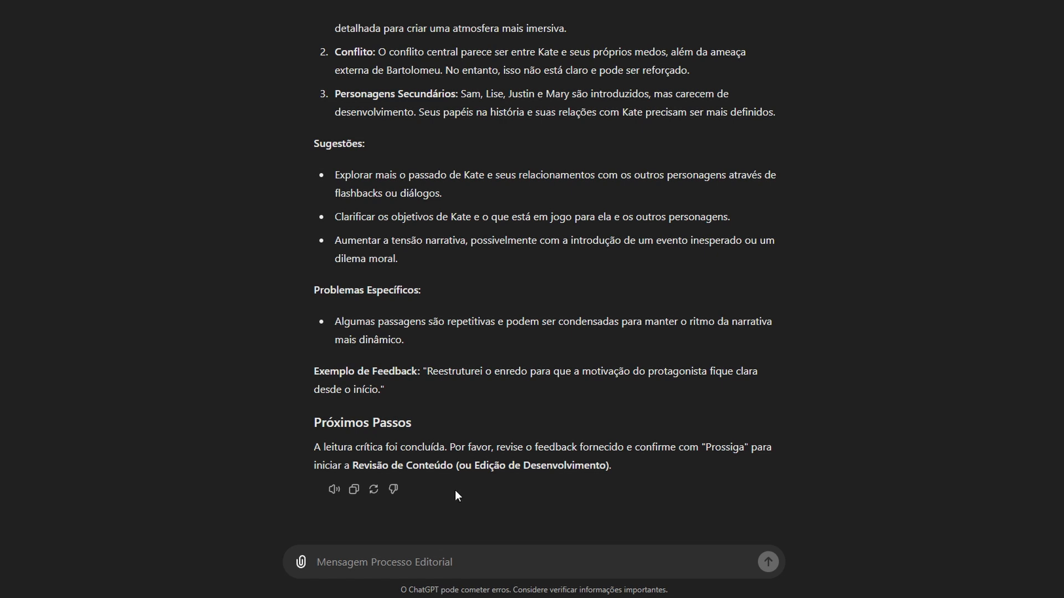
pyautogui.write('va')
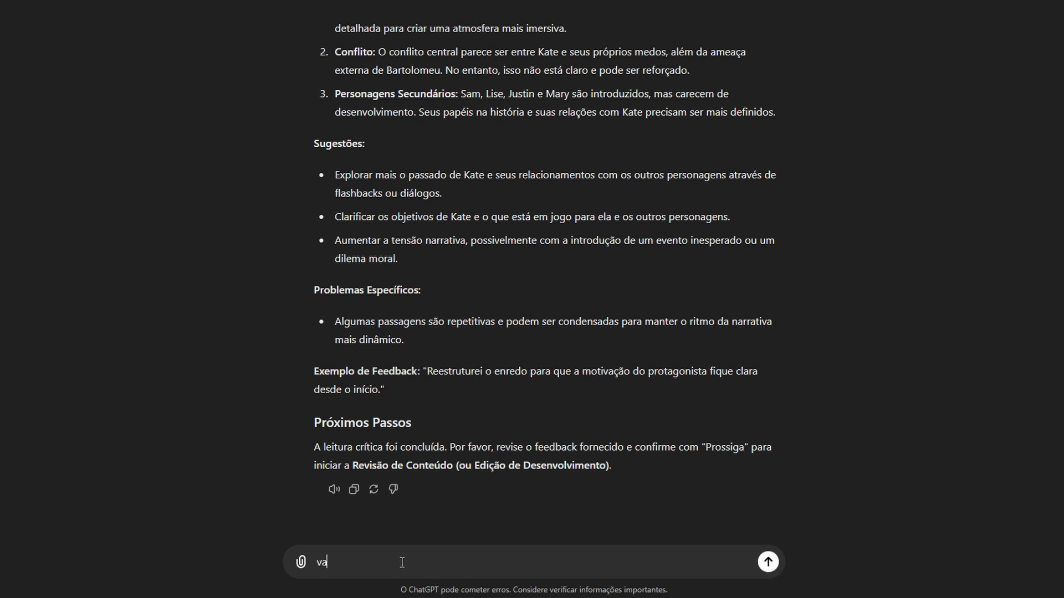
pyautogui.write('mos trabalhar no problema ex')
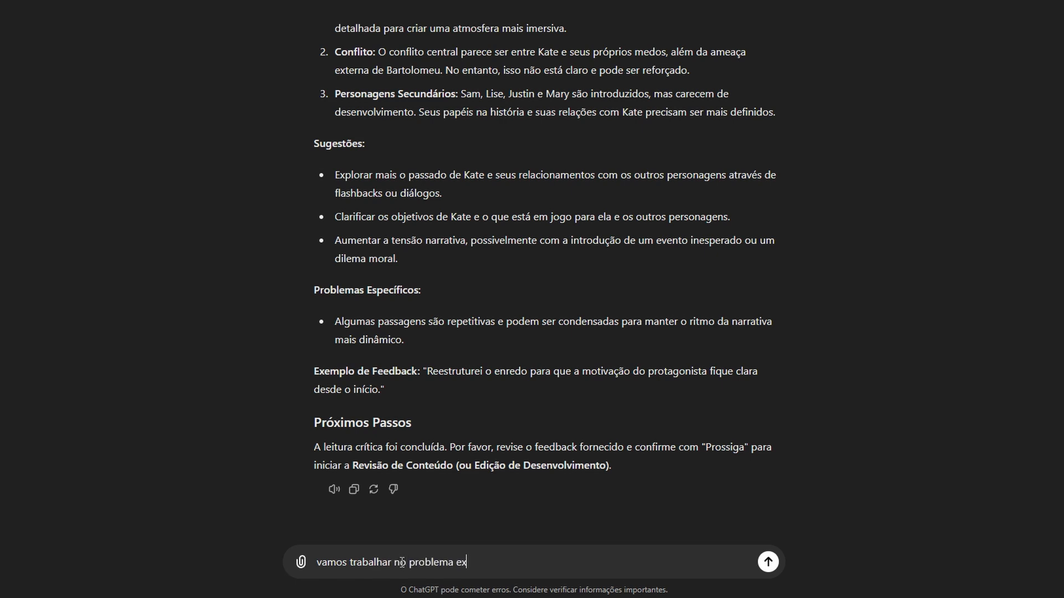
pyautogui.write('pecifico do')
pyautogui.rightClick(482, 562)
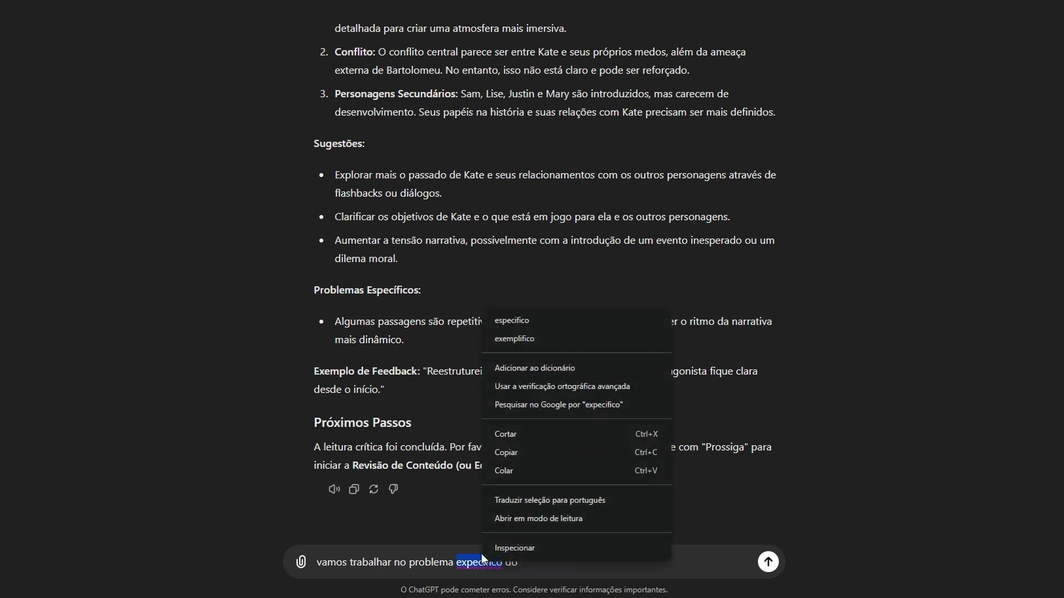
pyautogui.click(546, 321)
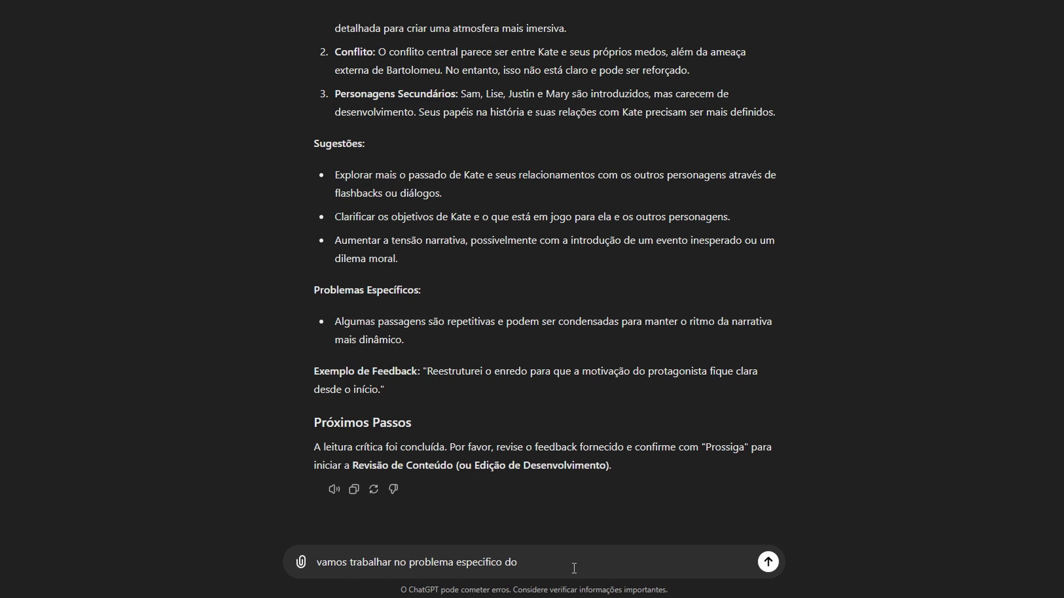
pyautogui.write('texto')
pyautogui.press('Return')
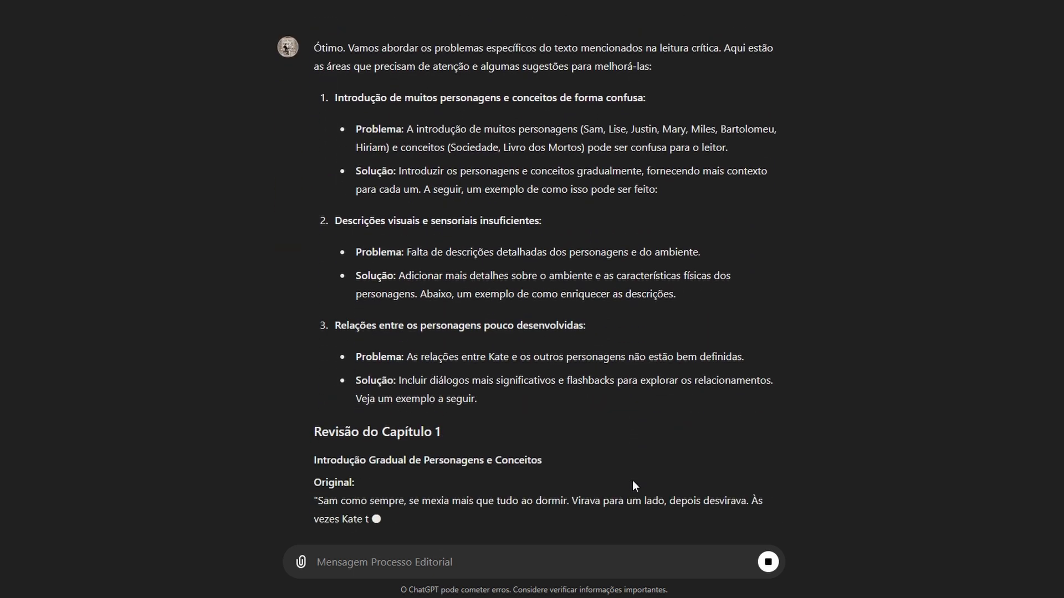
# Skim the new answer's list of specific problems in the text and their proposed solutions.
pyautogui.scroll(1, 633, 484)
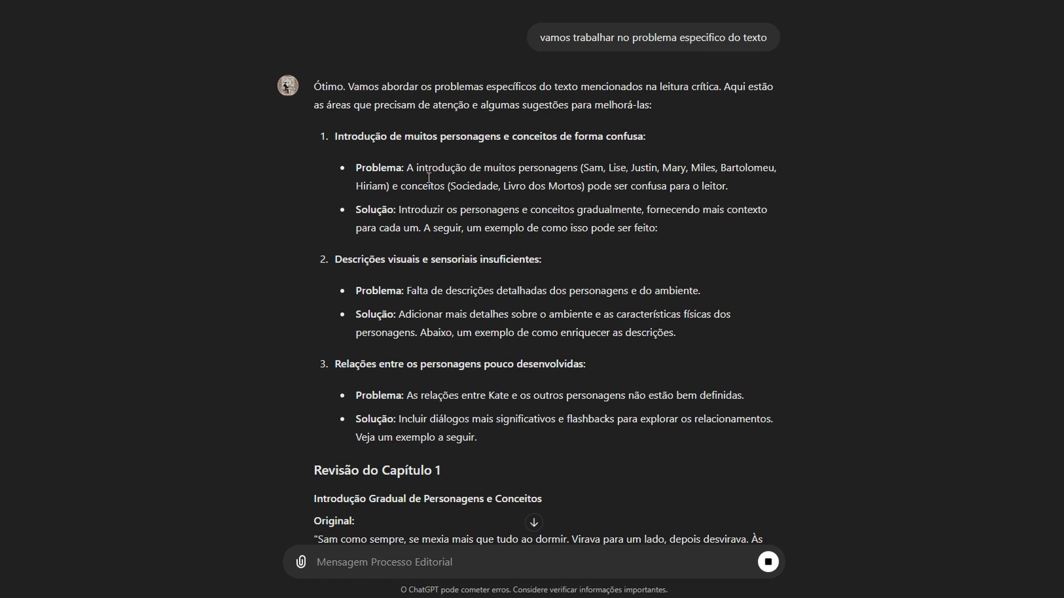
pyautogui.scroll(-20, 429, 177)
pyautogui.scroll(20, 488, 361)
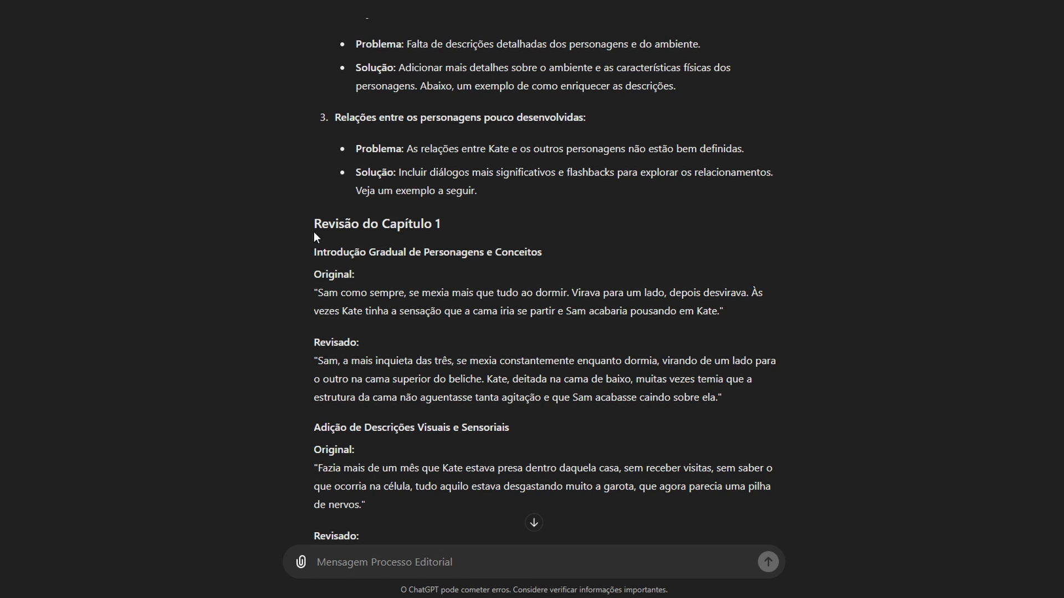
# Read the Revisão do Capítulo 1 section through to Próximos Passos, comparing each Original passage with its Revisado version.
pyautogui.moveTo(318, 224); pyautogui.dragTo(711, 420)
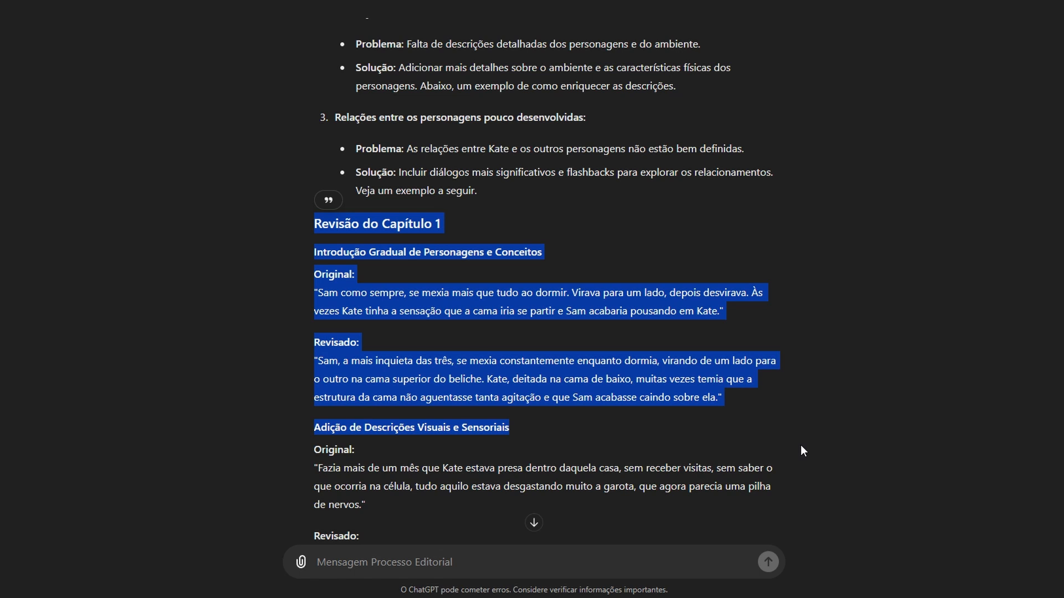
pyautogui.scroll(1, 629, 422)
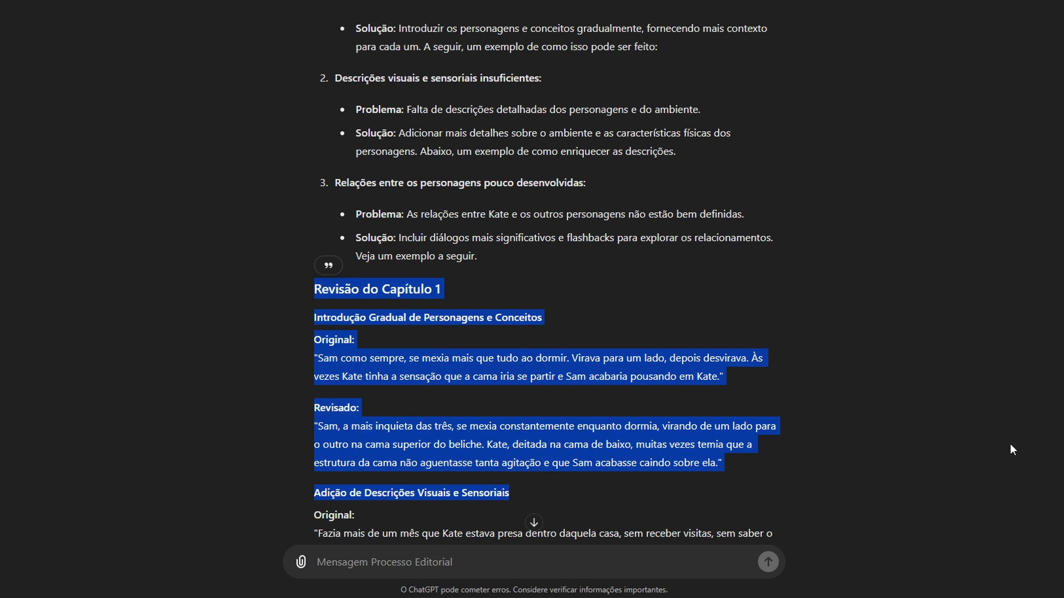
pyautogui.click(820, 471)
pyautogui.scroll(-5, 723, 199)
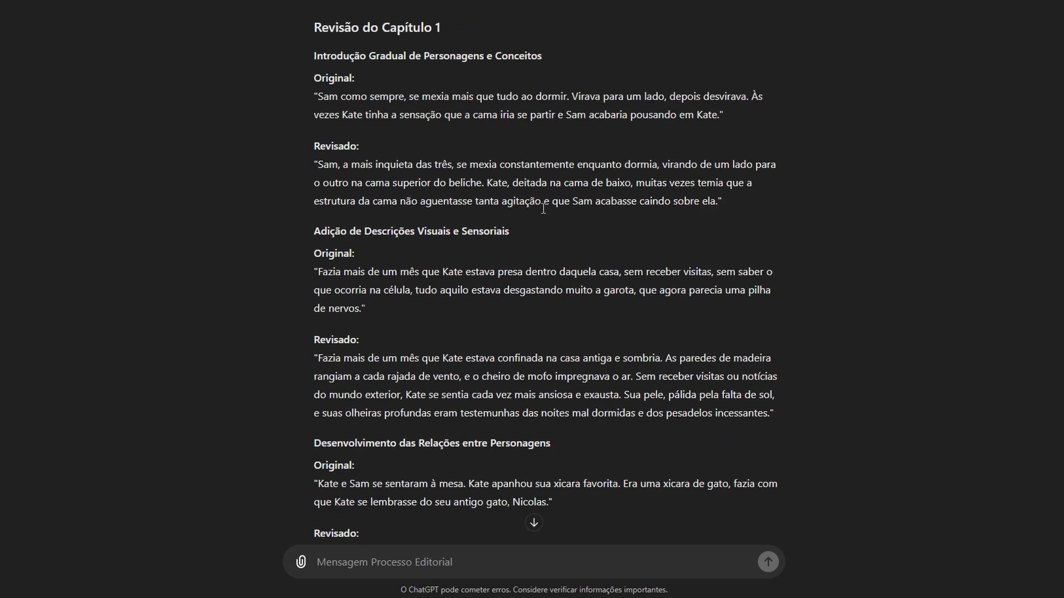
pyautogui.scroll(-1, 562, 214)
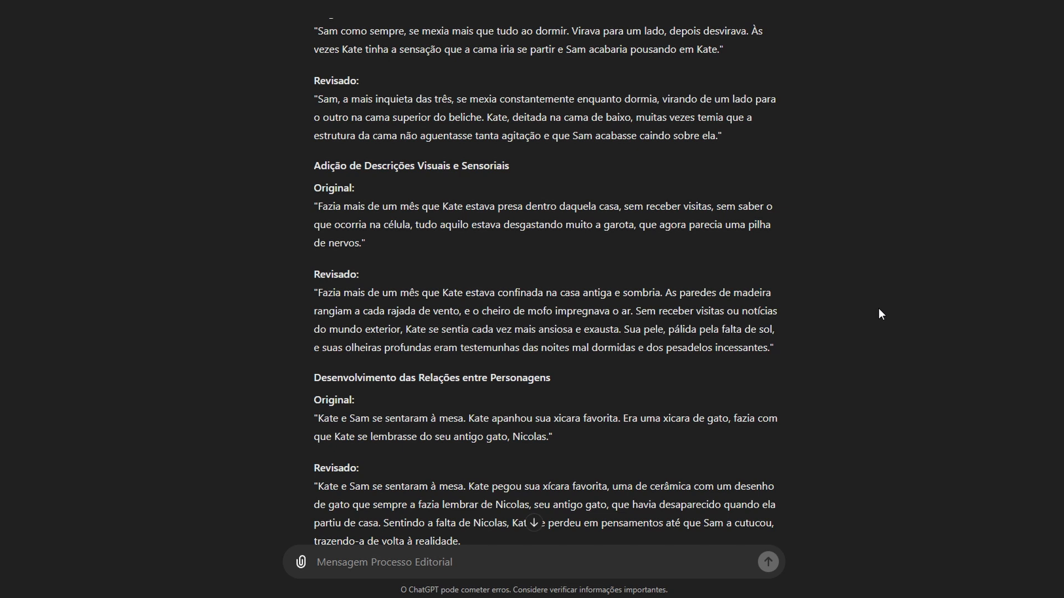
pyautogui.scroll(-1, 879, 314)
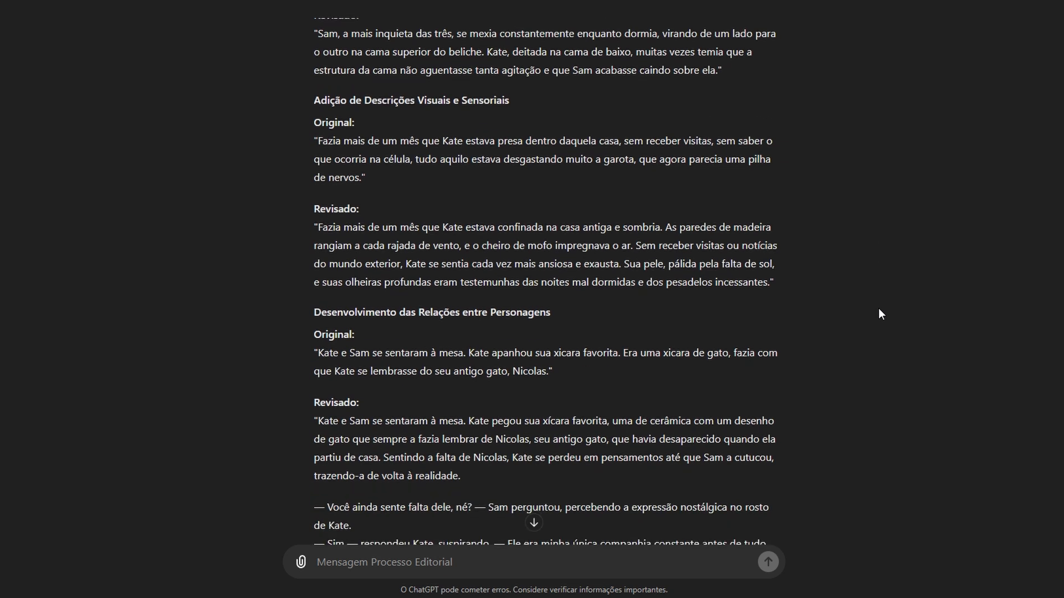
pyautogui.scroll(-1, 880, 313)
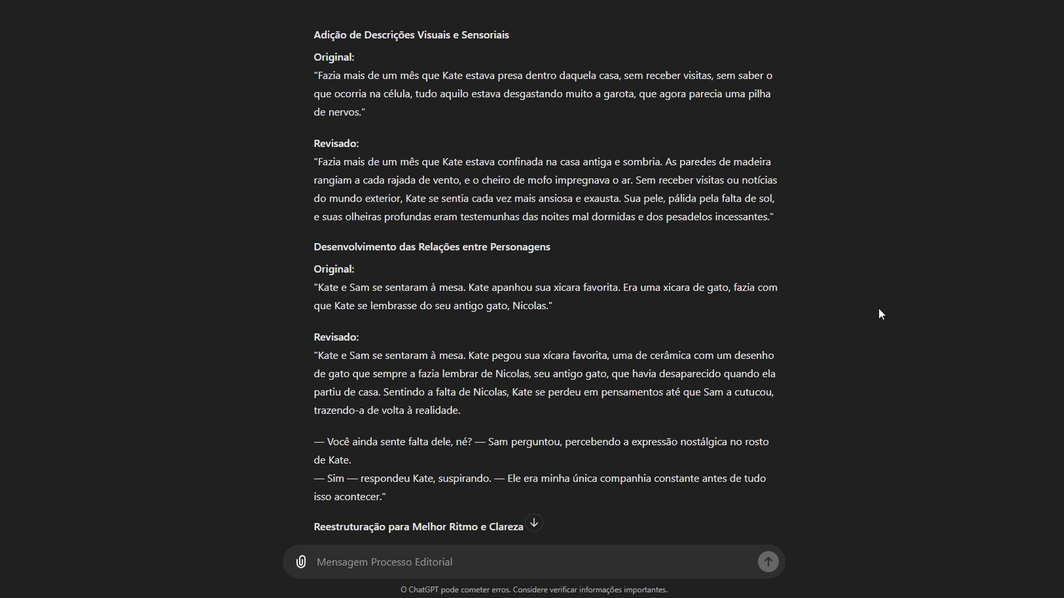
pyautogui.scroll(-3, 879, 313)
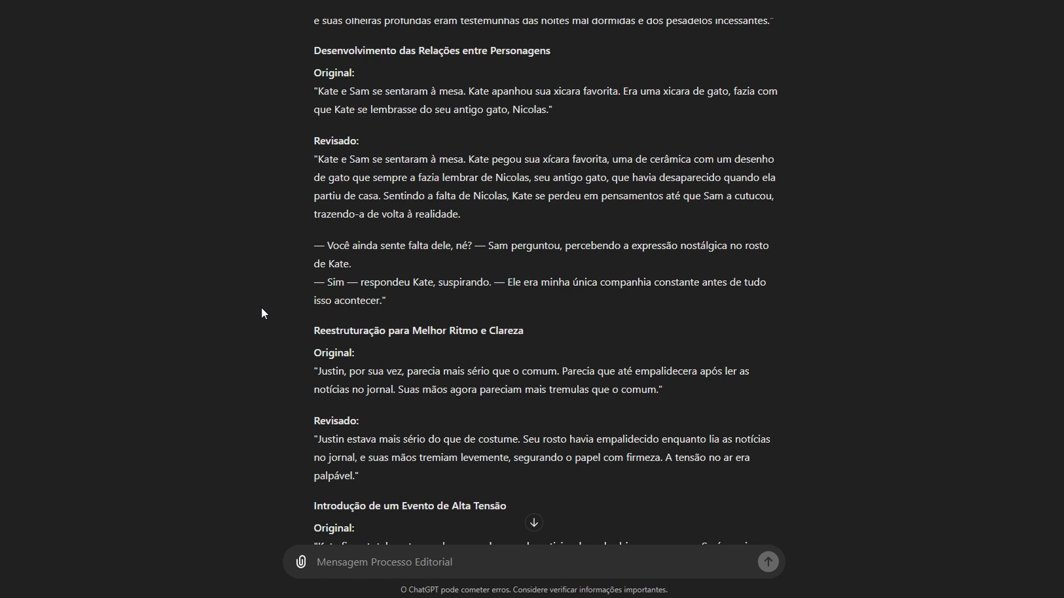
pyautogui.scroll(-2, 261, 308)
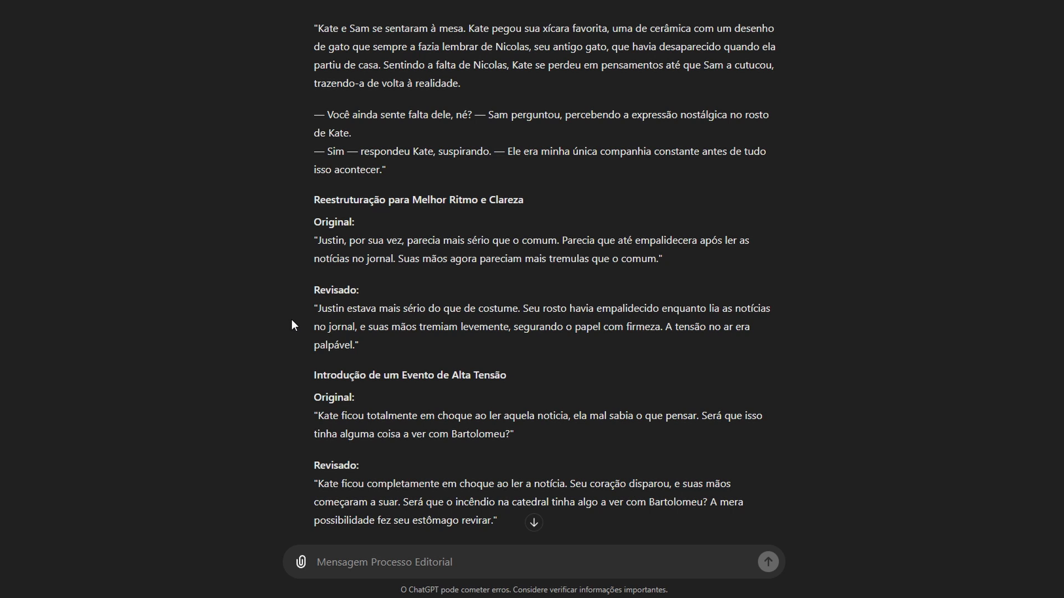
pyautogui.scroll(-1, 303, 397)
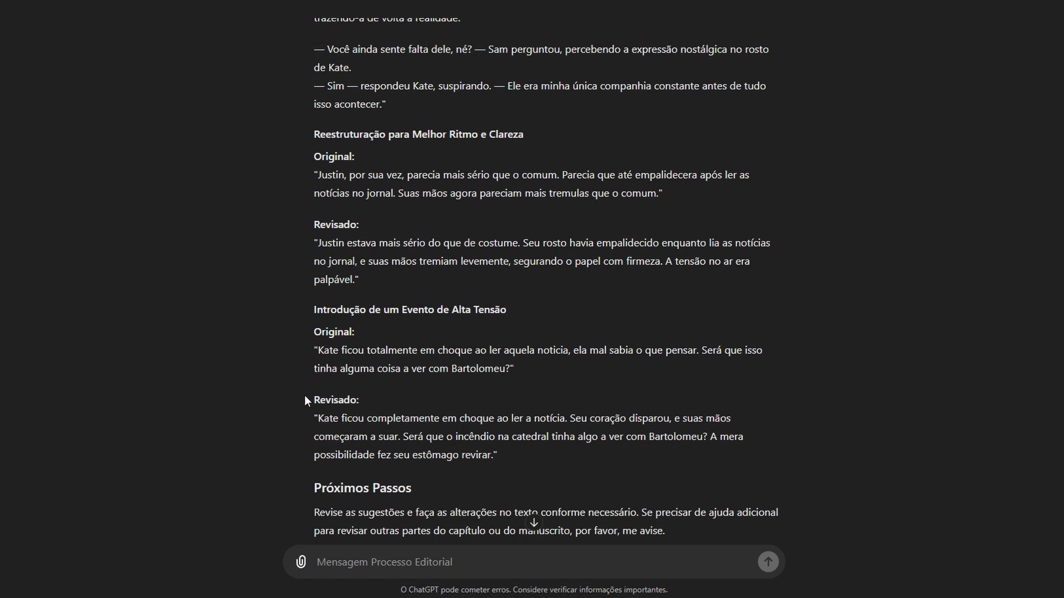
pyautogui.scroll(-1, 304, 394)
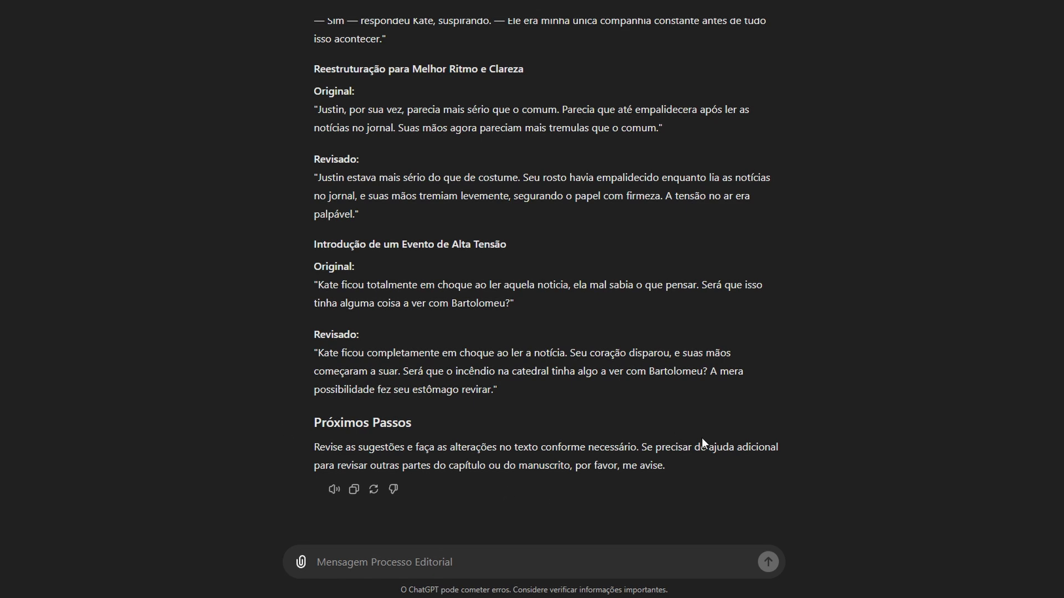
# Revisit the specific problems list and both literary agents' Leitura Crítica feedback earlier in the conversation.
pyautogui.scroll(15, 610, 288)
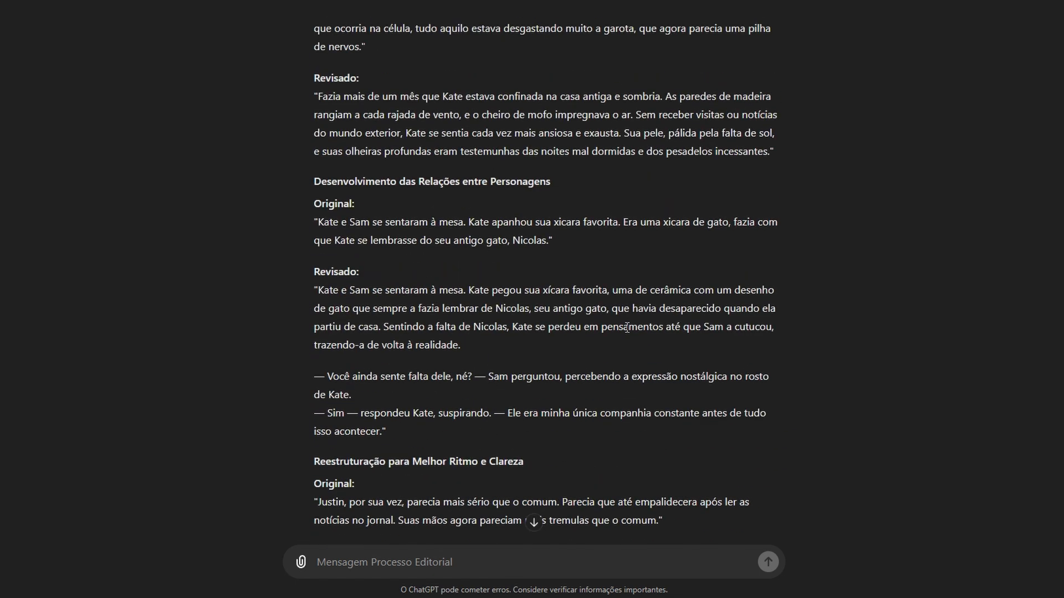
pyautogui.scroll(7, 609, 289)
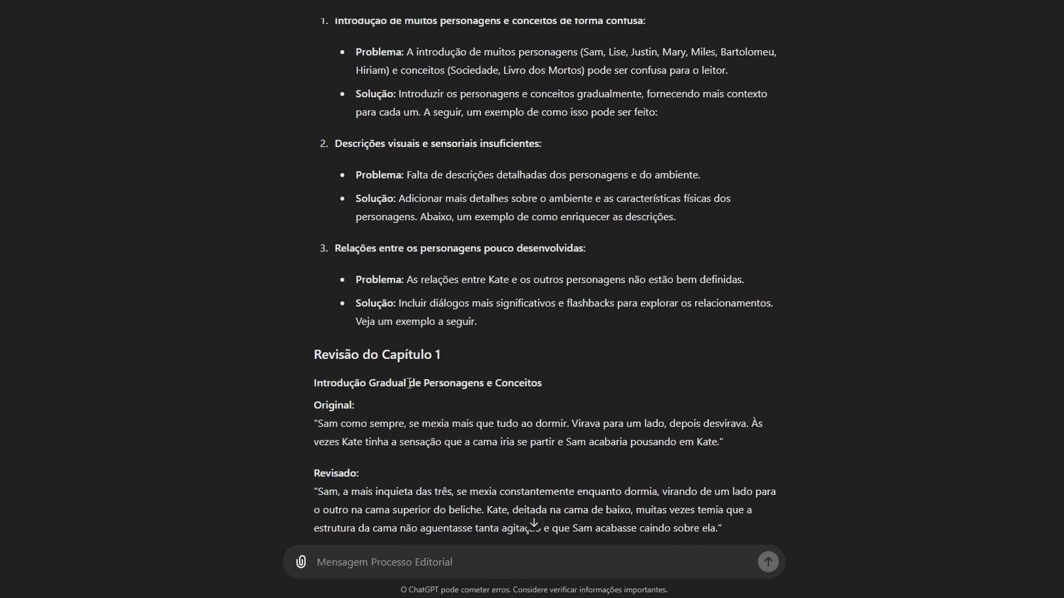
pyautogui.scroll(-2, 377, 402)
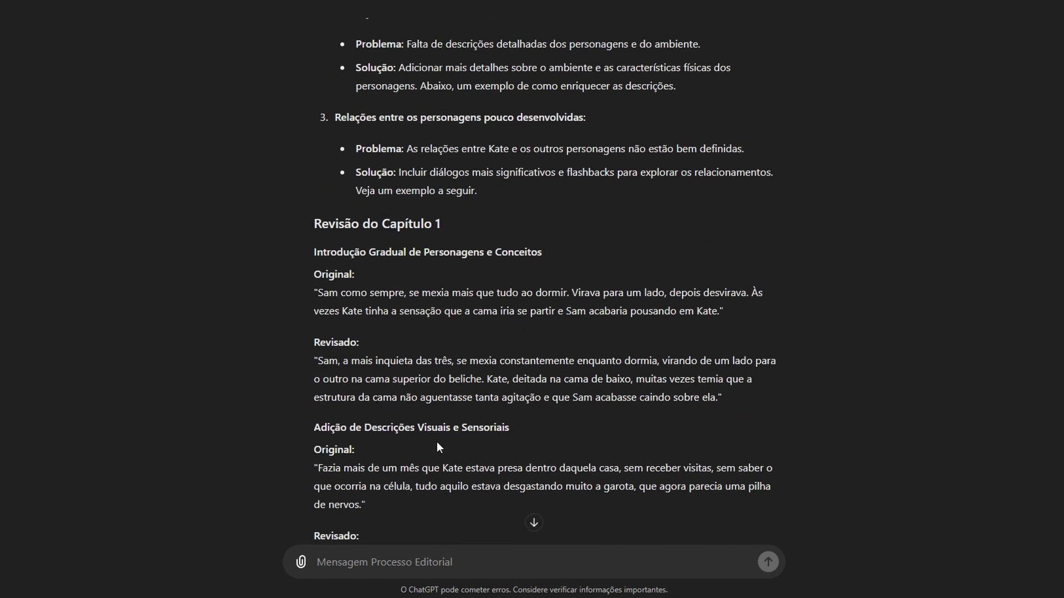
pyautogui.scroll(7, 436, 441)
pyautogui.scroll(1, 437, 441)
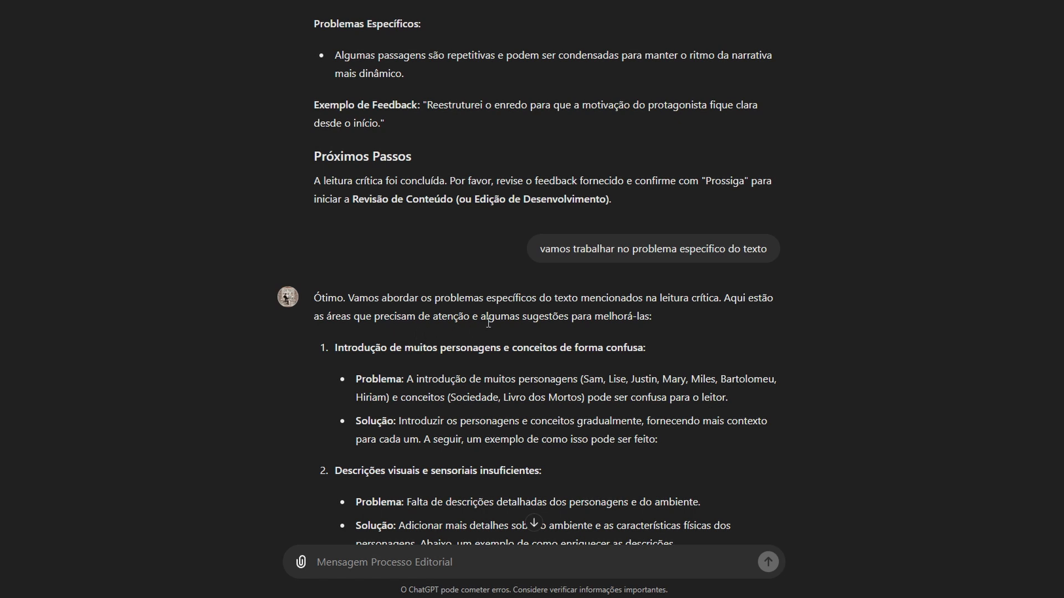
pyautogui.scroll(4, 557, 340)
pyautogui.scroll(14, 558, 338)
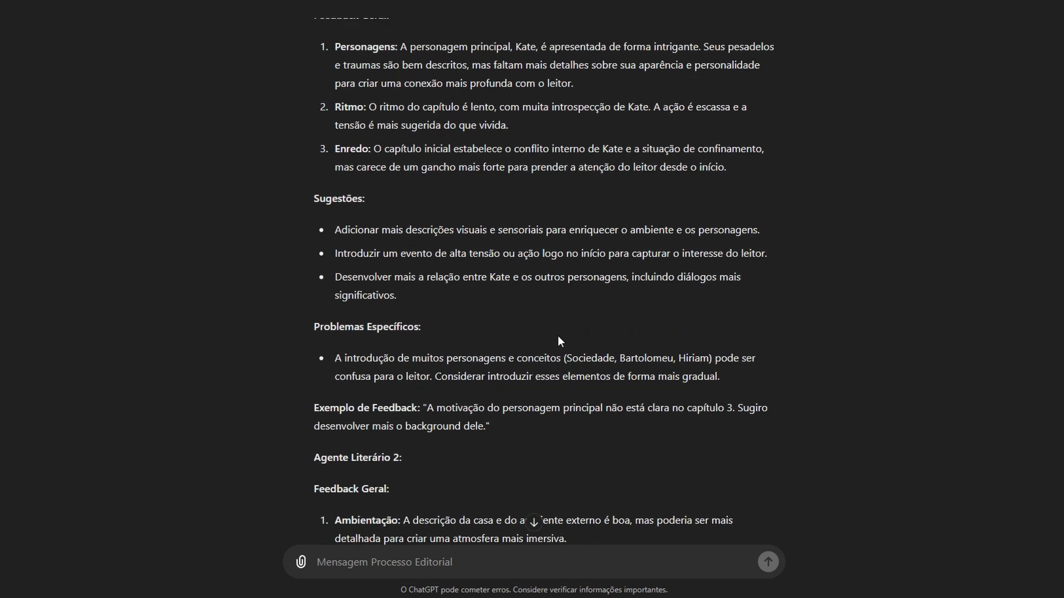
pyautogui.scroll(2, 557, 338)
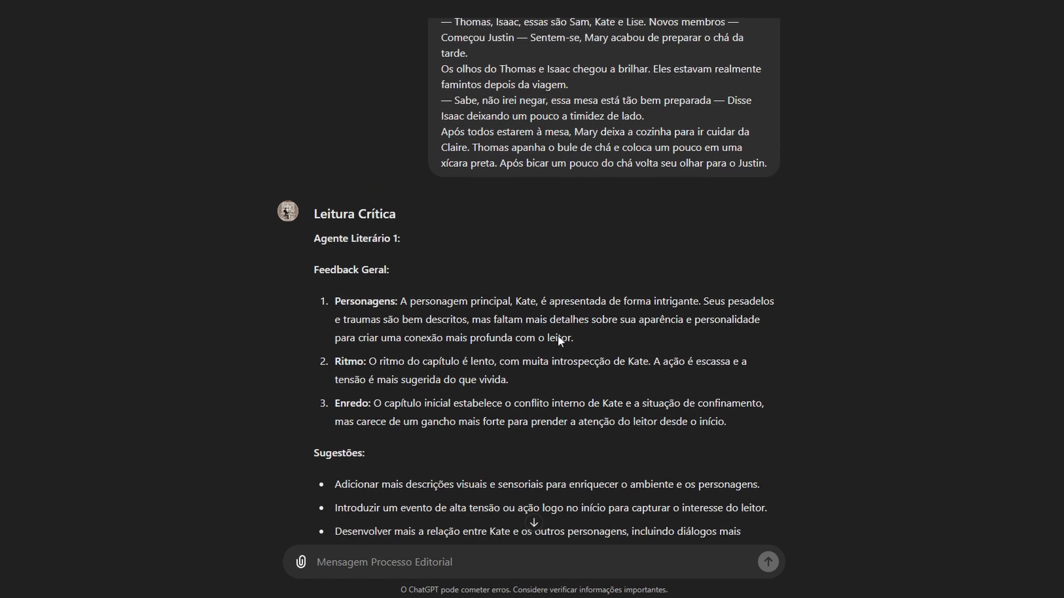
pyautogui.scroll(-6, 557, 338)
pyautogui.scroll(-5, 557, 338)
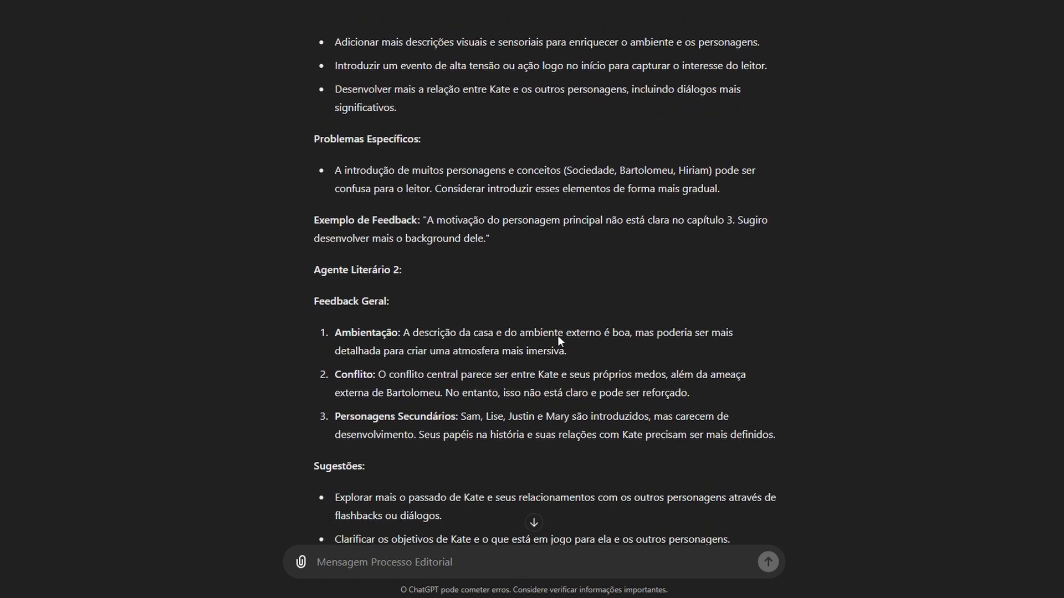
pyautogui.scroll(-7, 558, 336)
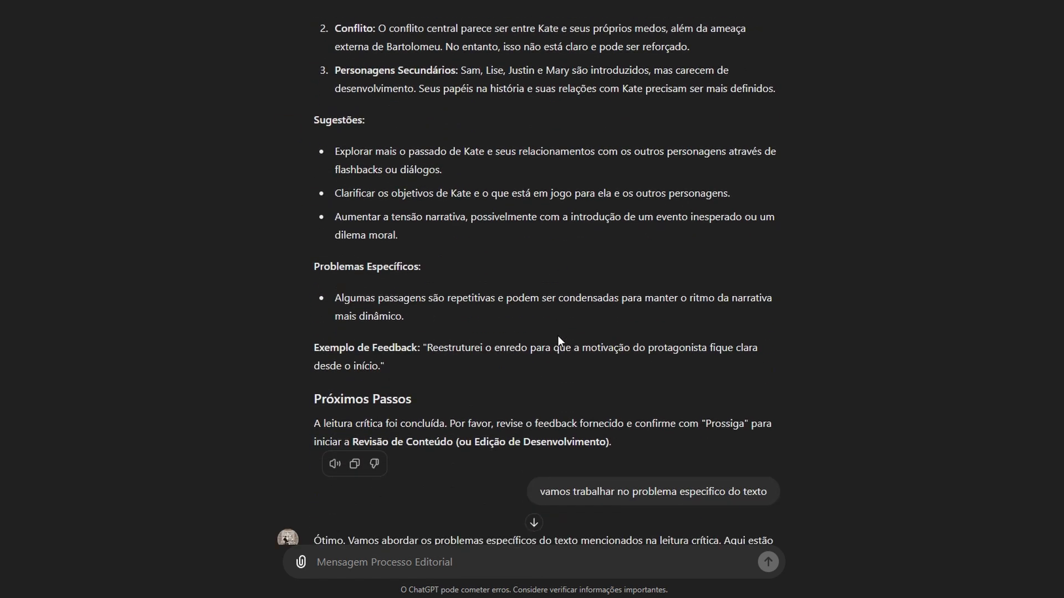
pyautogui.scroll(-5, 557, 336)
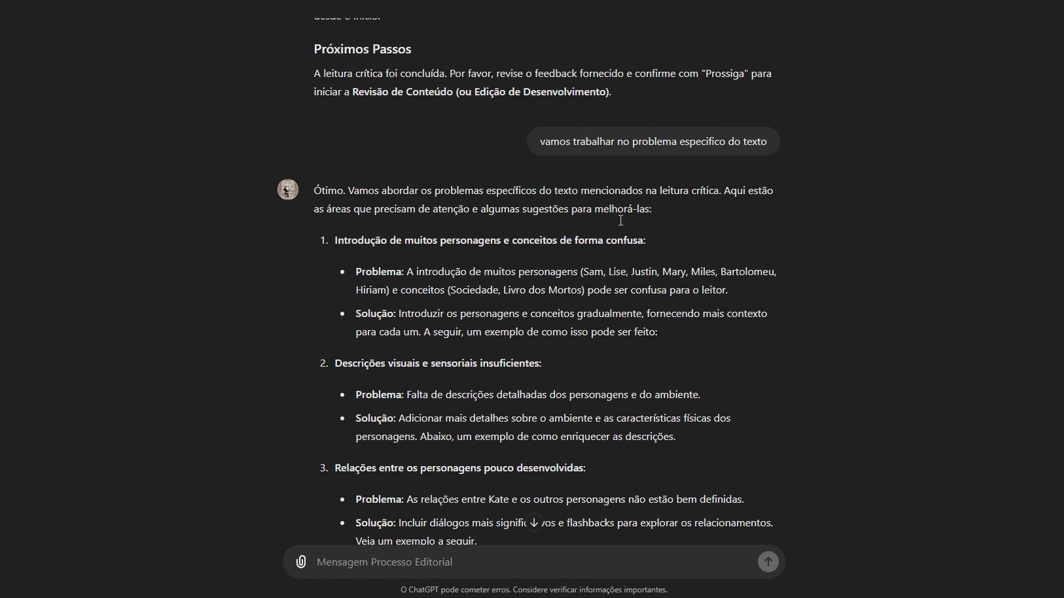
# Highlight and review the Revisado passages on gradual introduction, sensory descriptions and character relations, and skim the remaining revisions.
pyautogui.scroll(-3, 620, 221)
pyautogui.scroll(-5, 621, 220)
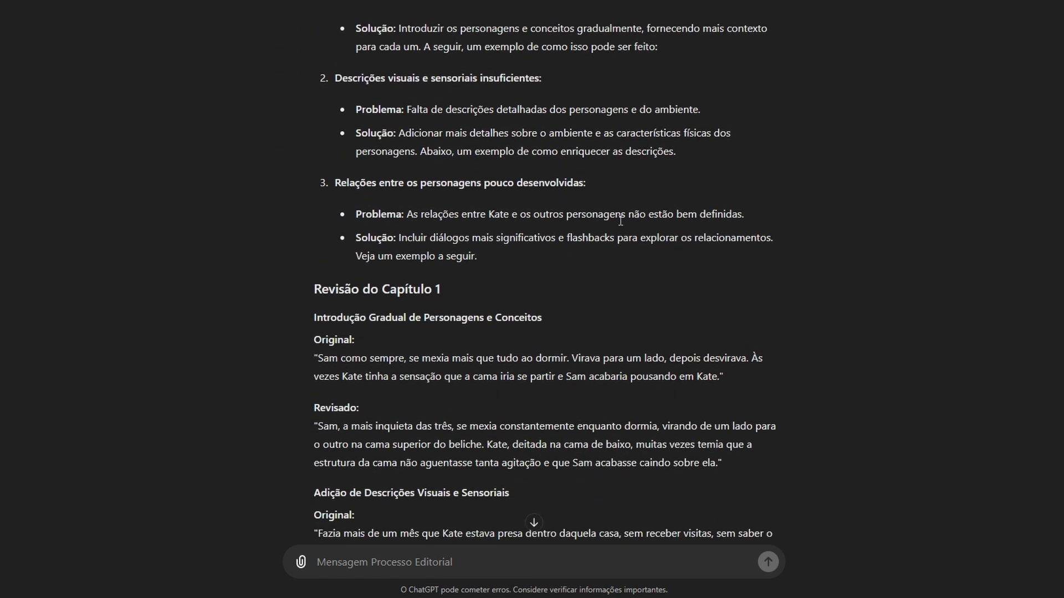
pyautogui.scroll(-2, 621, 220)
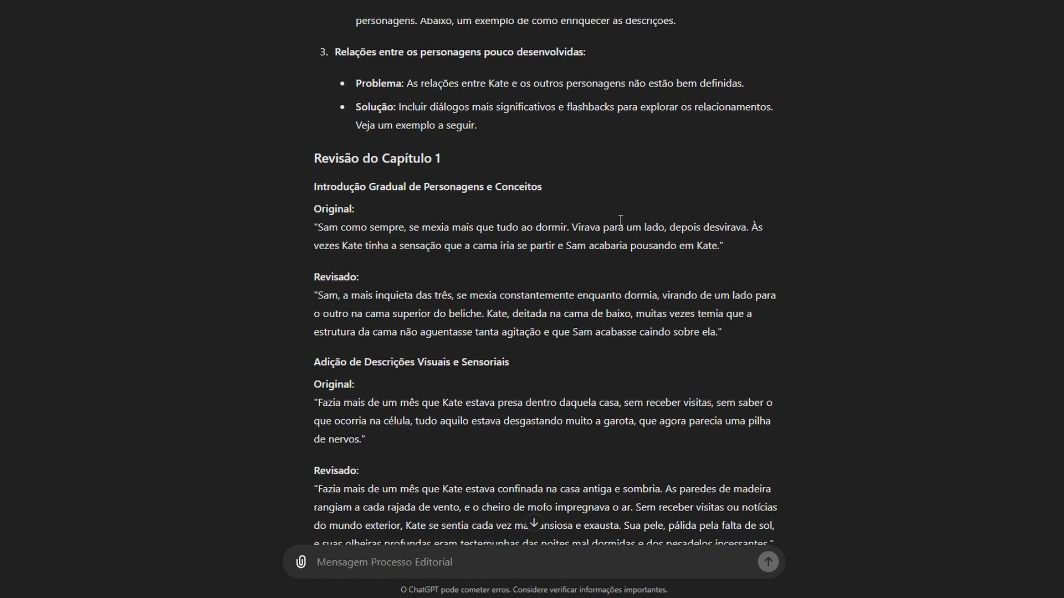
pyautogui.scroll(1, 615, 221)
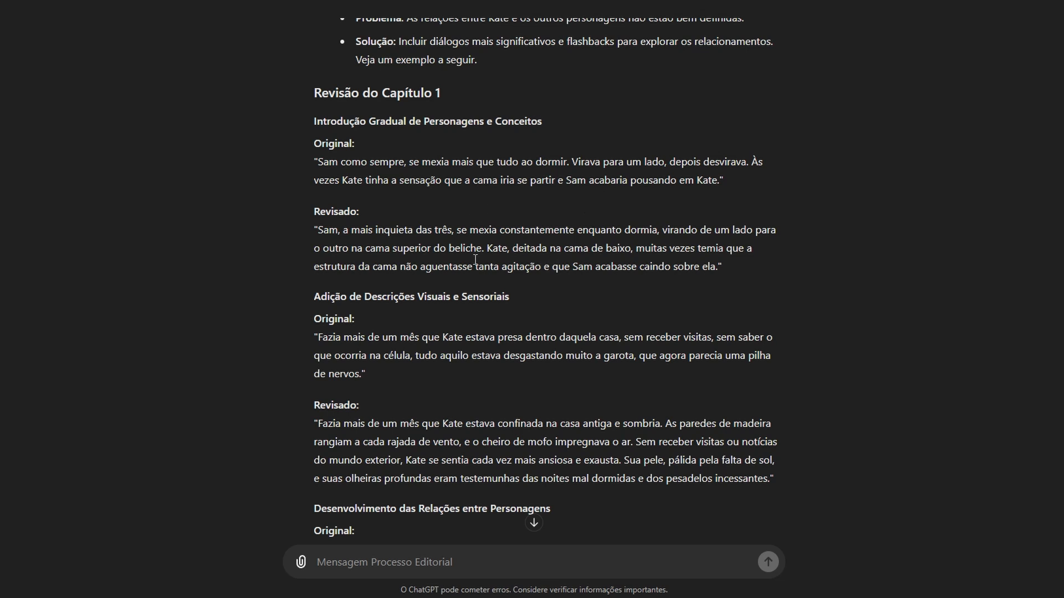
pyautogui.moveTo(472, 229); pyautogui.dragTo(568, 249)
pyautogui.scroll(-4, 620, 346)
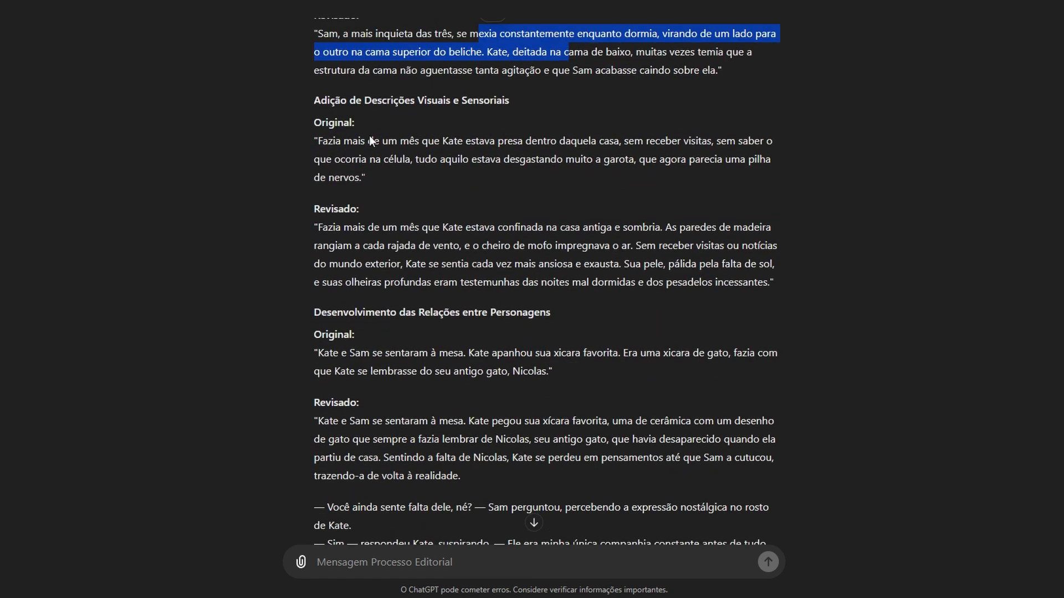
pyautogui.moveTo(375, 159); pyautogui.dragTo(467, 312)
pyautogui.click(366, 247)
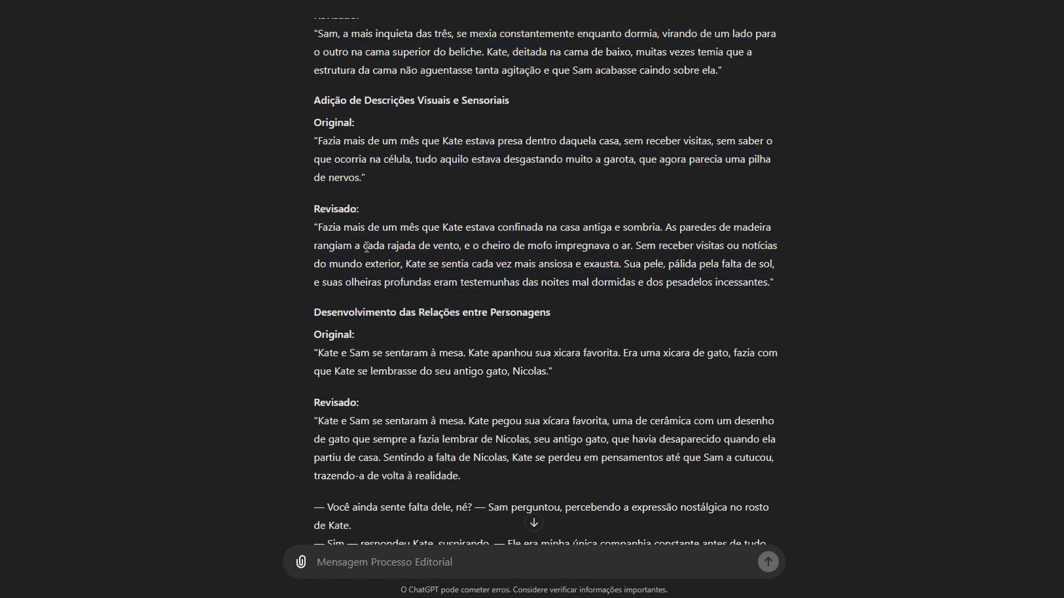
pyautogui.moveTo(314, 207); pyautogui.dragTo(780, 284)
pyautogui.scroll(-3, 699, 279)
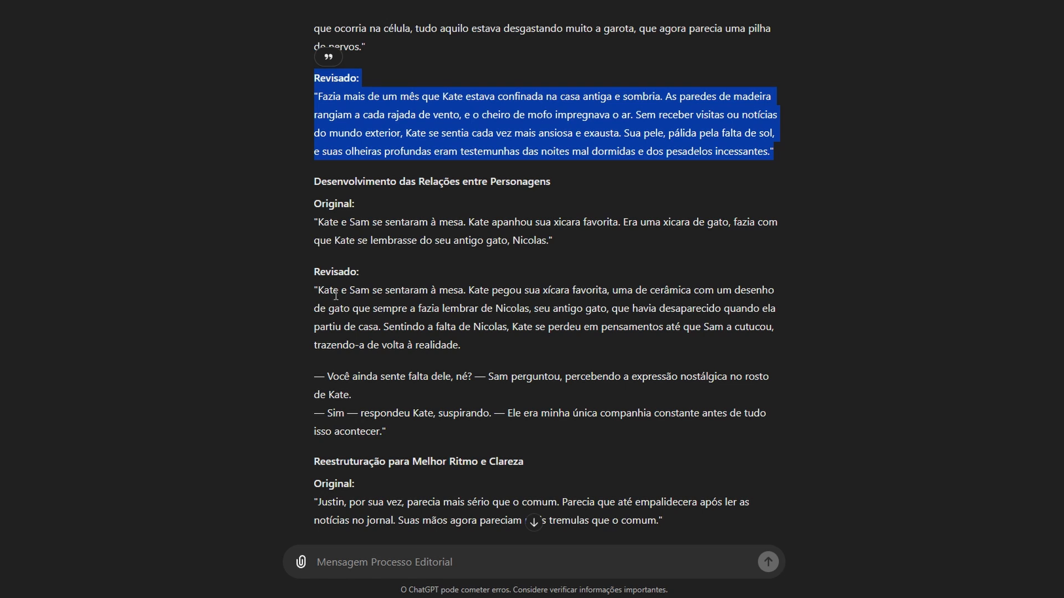
pyautogui.moveTo(311, 282); pyautogui.dragTo(697, 344)
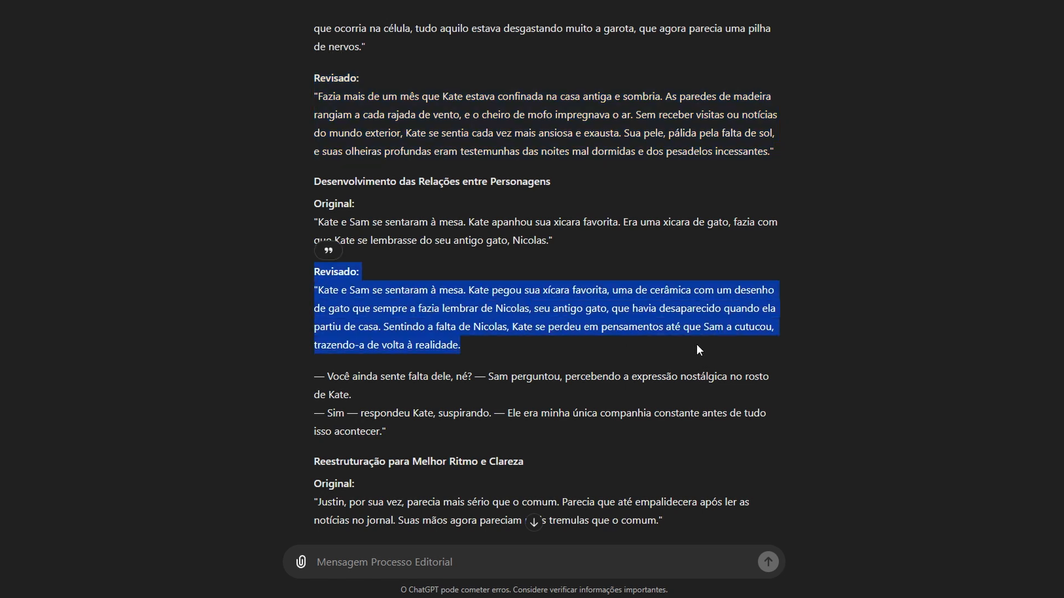
pyautogui.scroll(-3, 696, 344)
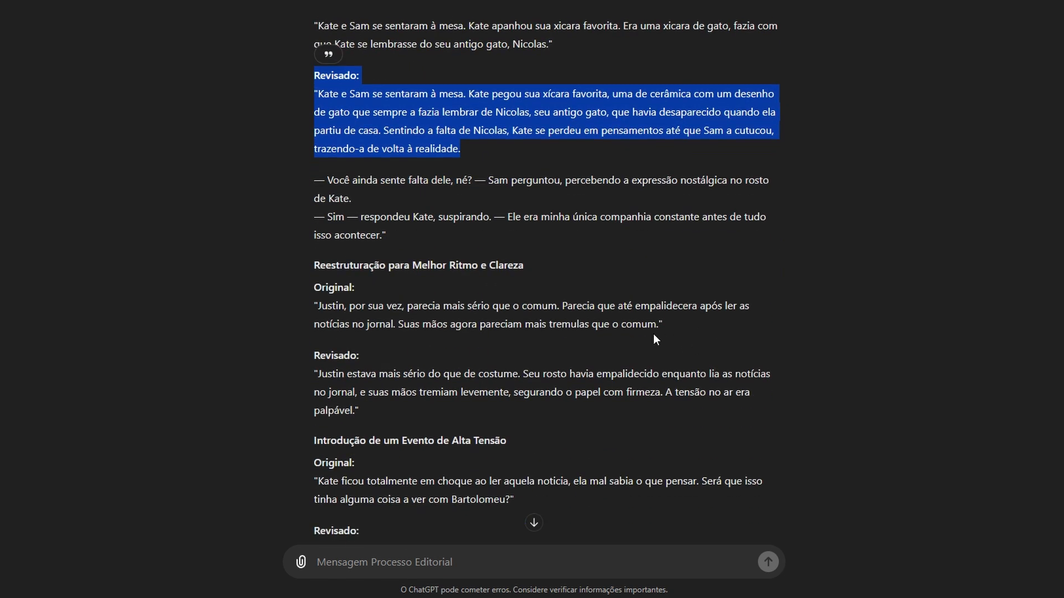
pyautogui.scroll(-4, 643, 334)
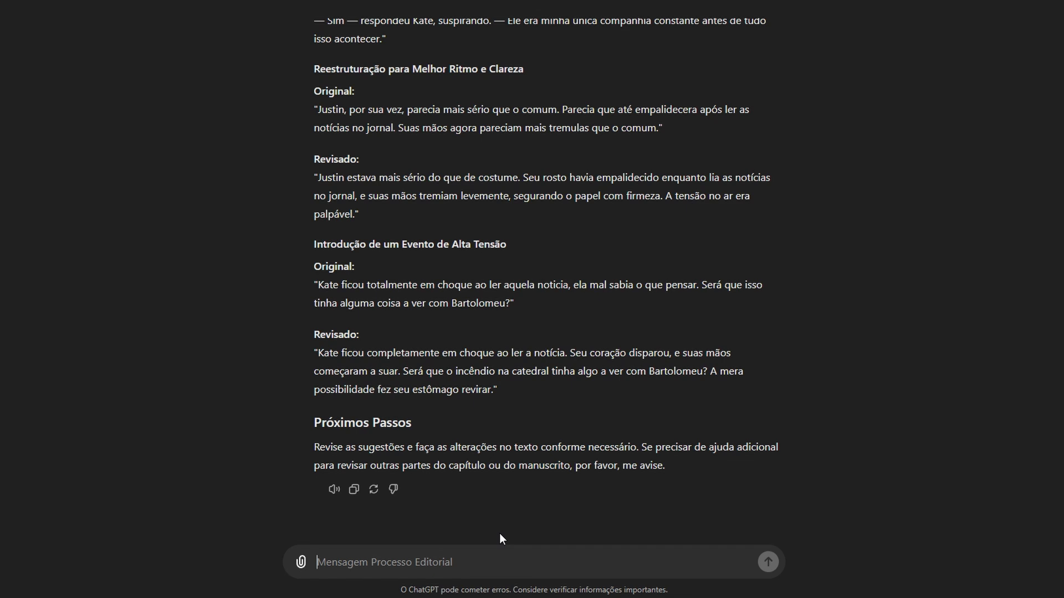
# Send the message "aplique as sugestoes e vamos para o proxima revisao".
pyautogui.write('aplo')
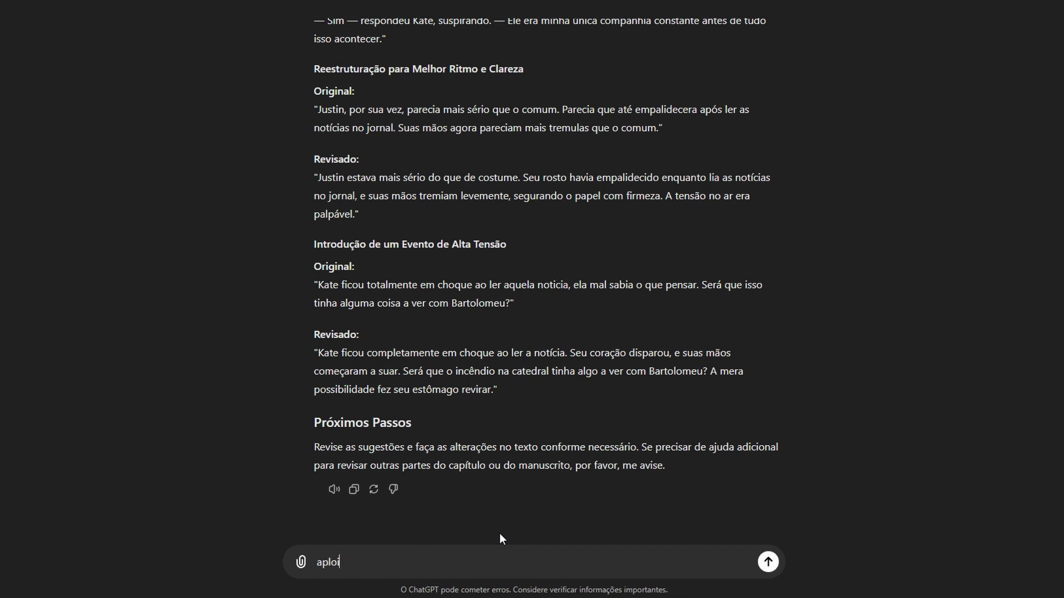
pyautogui.press('BackSpace')
pyautogui.write('ique as sugestoe')
pyautogui.write('s e vamos pa')
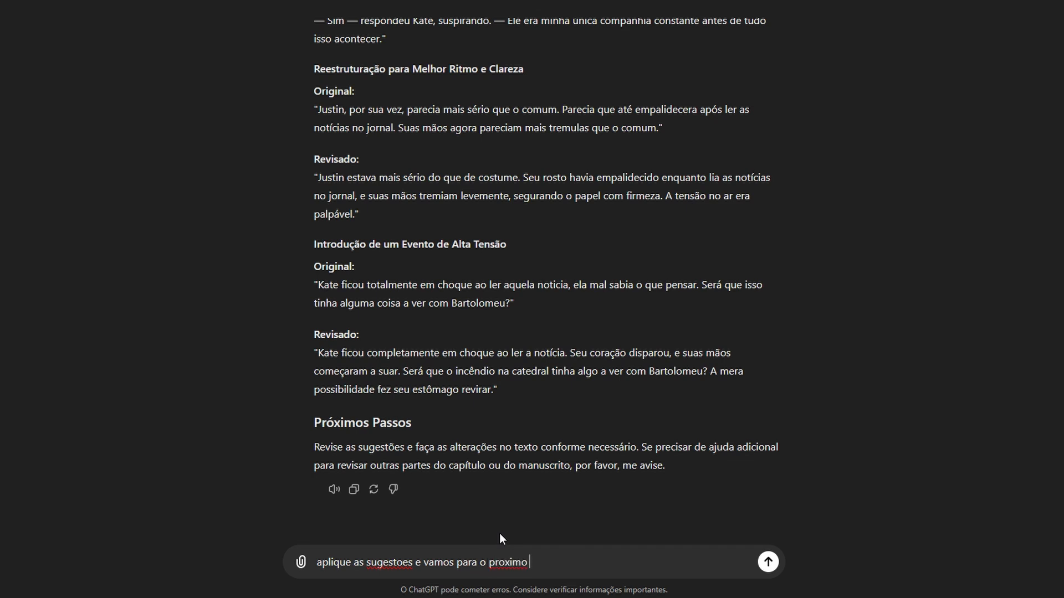
pyautogui.write('ra o proxima revisao')
pyautogui.press('Return')
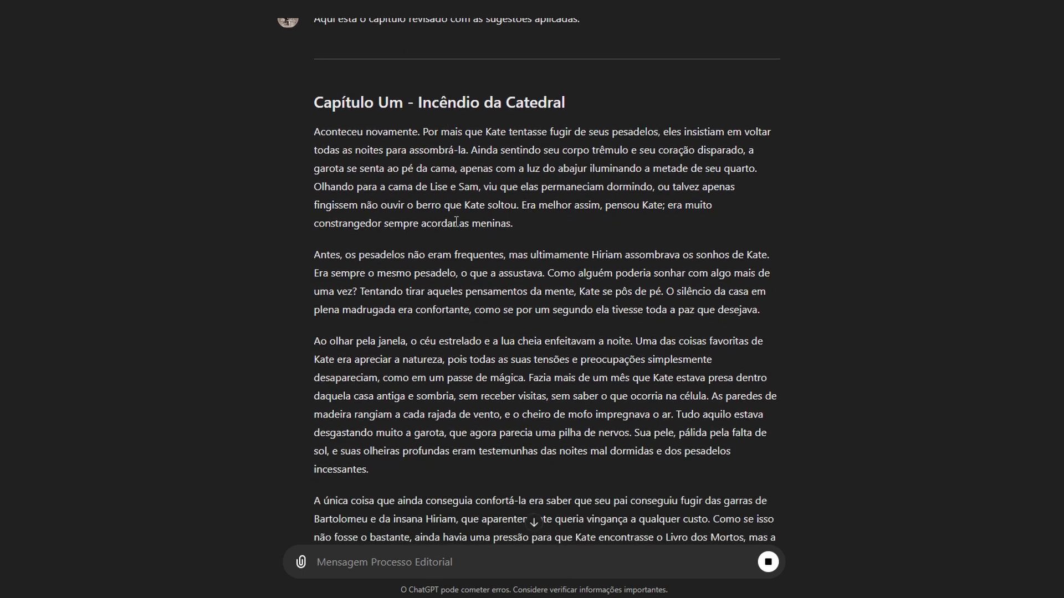
# Highlight and skim the opening paragraphs of the revised chapter "Capítulo Um - Incêndio da Catedral" in the new answer.
pyautogui.moveTo(424, 85); pyautogui.dragTo(539, 328)
pyautogui.scroll(9, 540, 328)
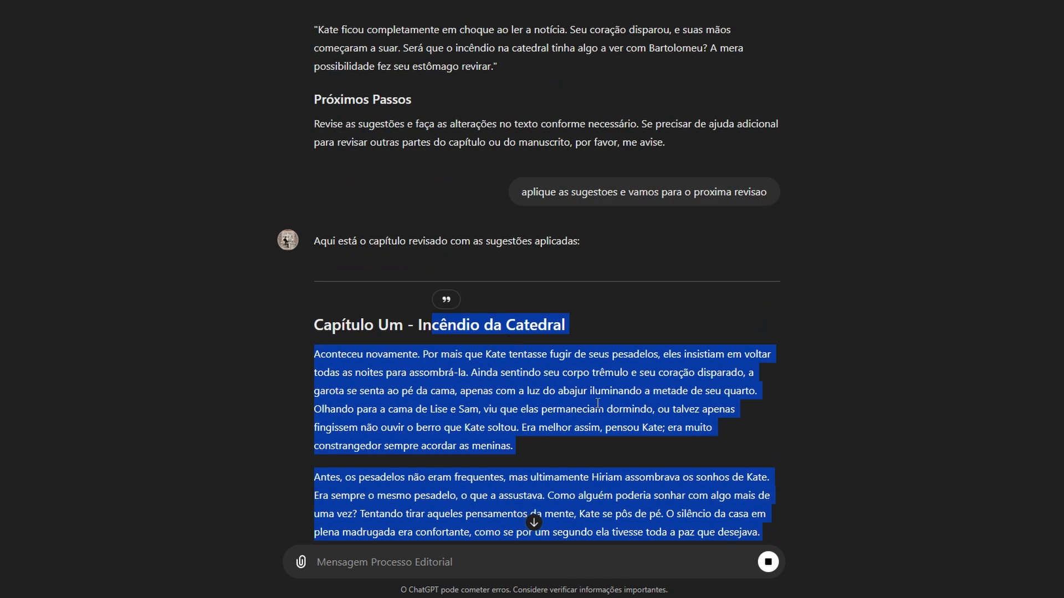
pyautogui.click(557, 399)
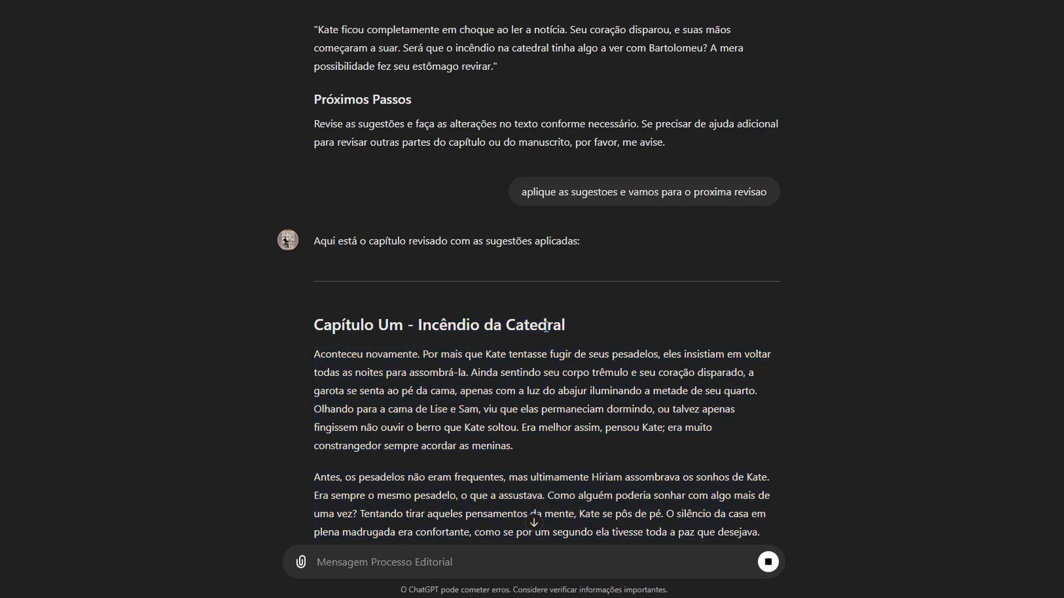
pyautogui.moveTo(319, 322); pyautogui.dragTo(580, 466)
pyautogui.scroll(-6, 588, 467)
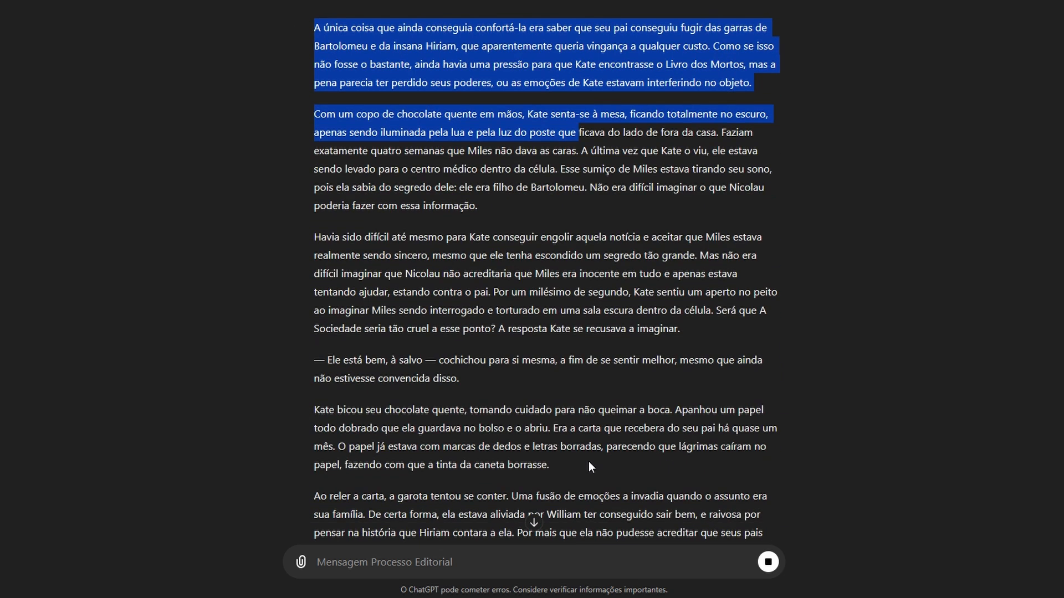
pyautogui.scroll(-6, 588, 467)
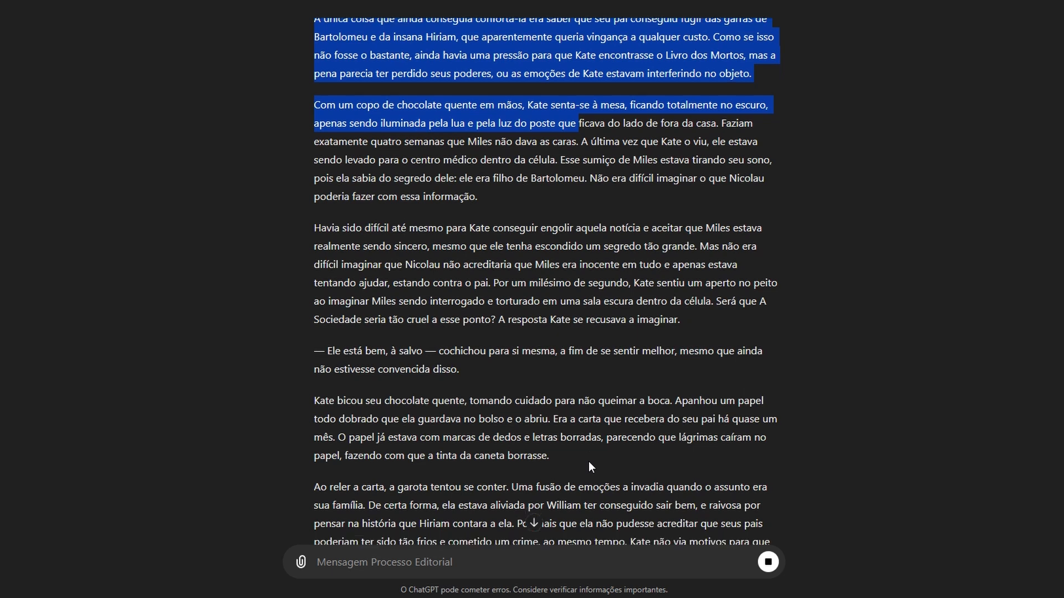
# Continue generating the cut-off revised chapter and skim it down to the end of the answer.
pyautogui.scroll(-6, 564, 404)
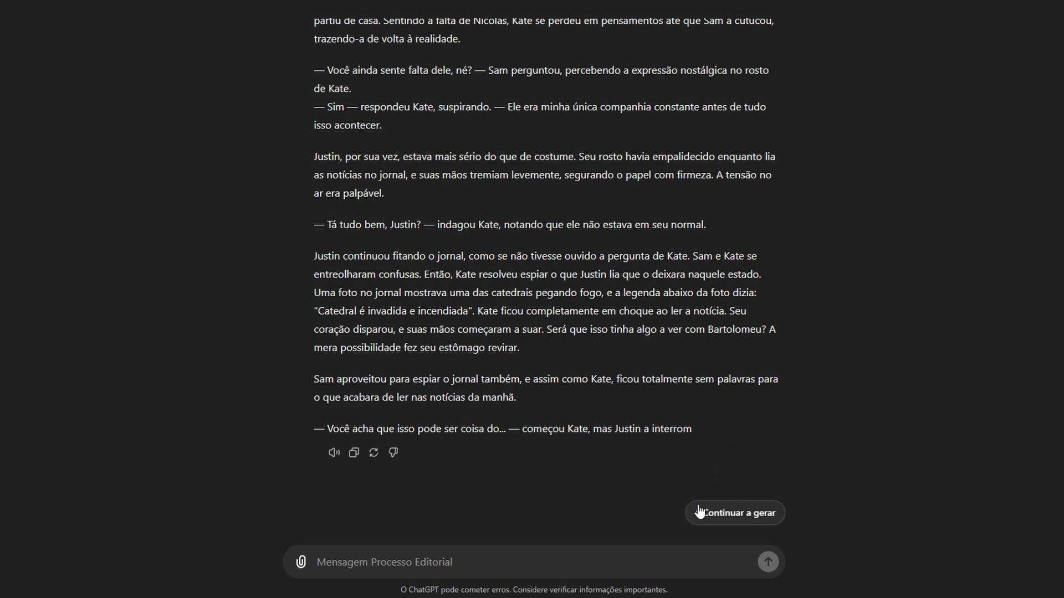
pyautogui.click(726, 514)
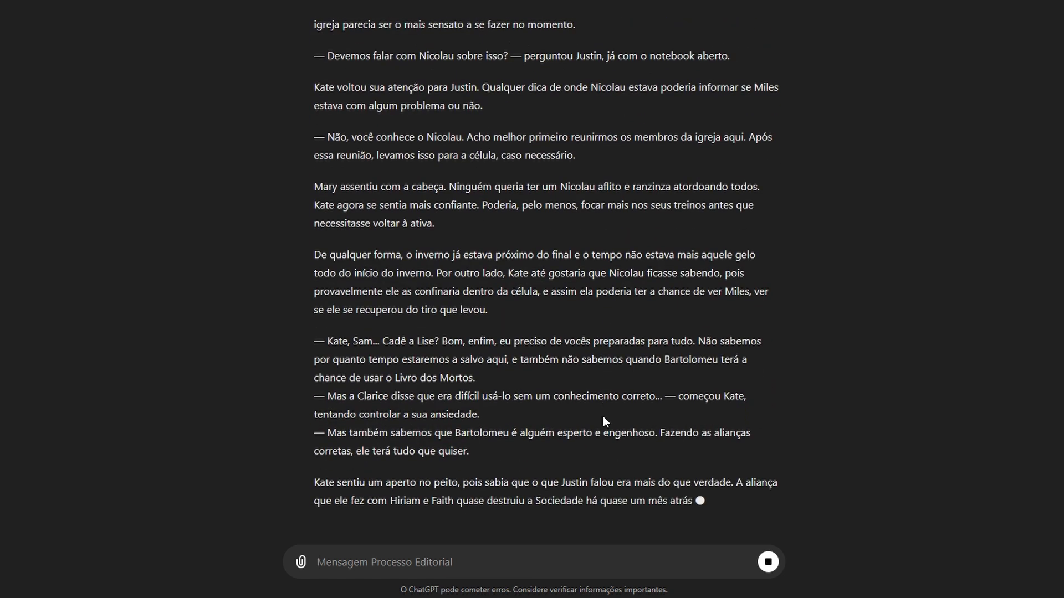
pyautogui.scroll(4, 603, 417)
pyautogui.scroll(-5, 603, 421)
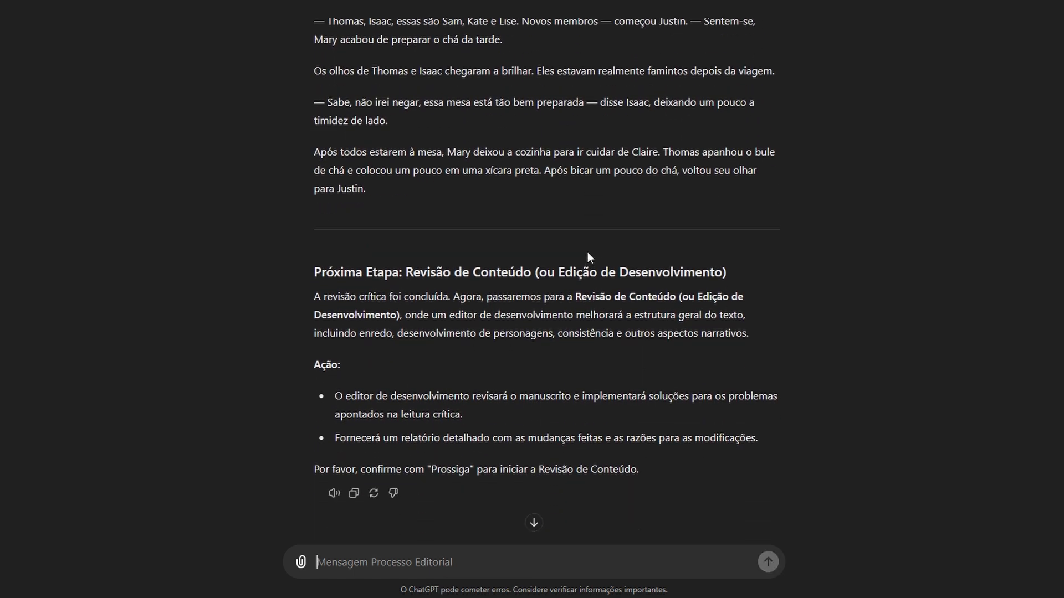
# Highlight and read the "Próxima Etapa: Revisão de Conteúdo (ou Edição de Desenvolvimento)" heading and its planned actions.
pyautogui.moveTo(488, 266); pyautogui.dragTo(571, 270)
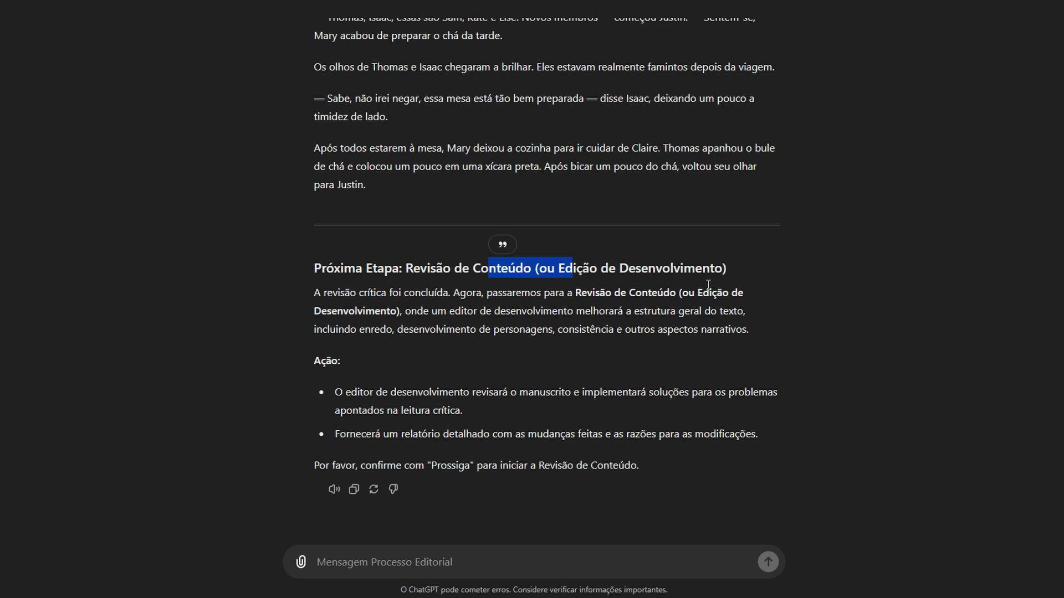
pyautogui.moveTo(710, 272); pyautogui.dragTo(793, 242)
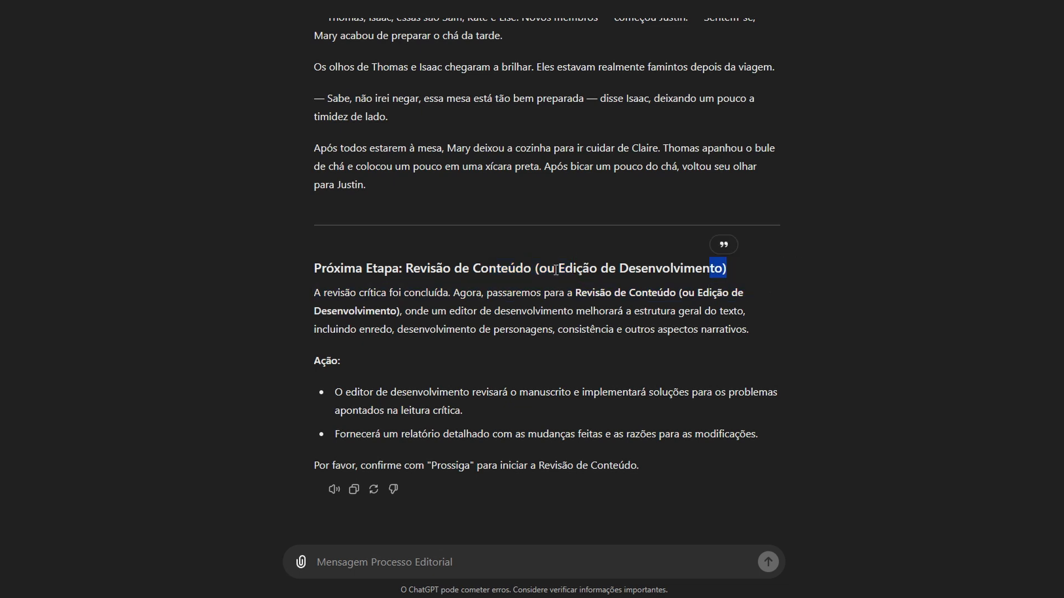
pyautogui.moveTo(537, 270); pyautogui.dragTo(733, 260)
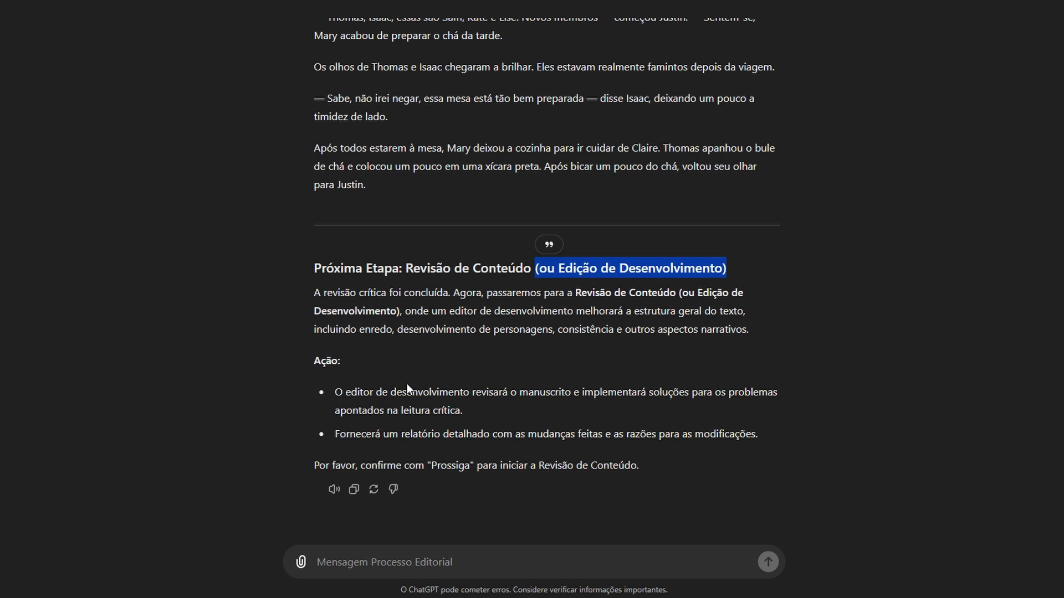
pyautogui.moveTo(341, 411); pyautogui.dragTo(627, 450)
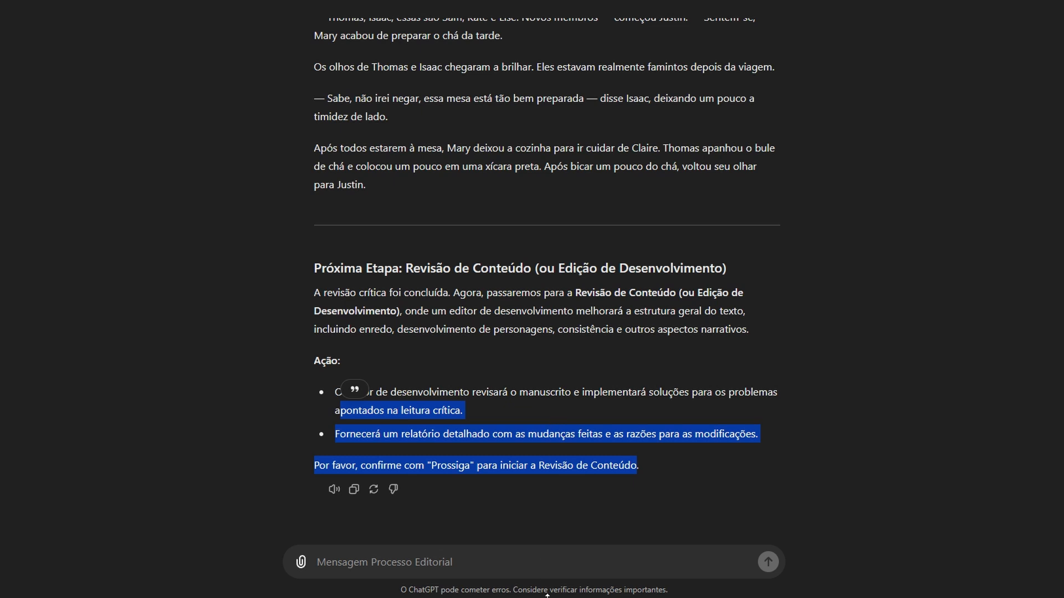
# Send the message "prossiga" to start the Revisão de Conteúdo stage.
pyautogui.click(481, 560)
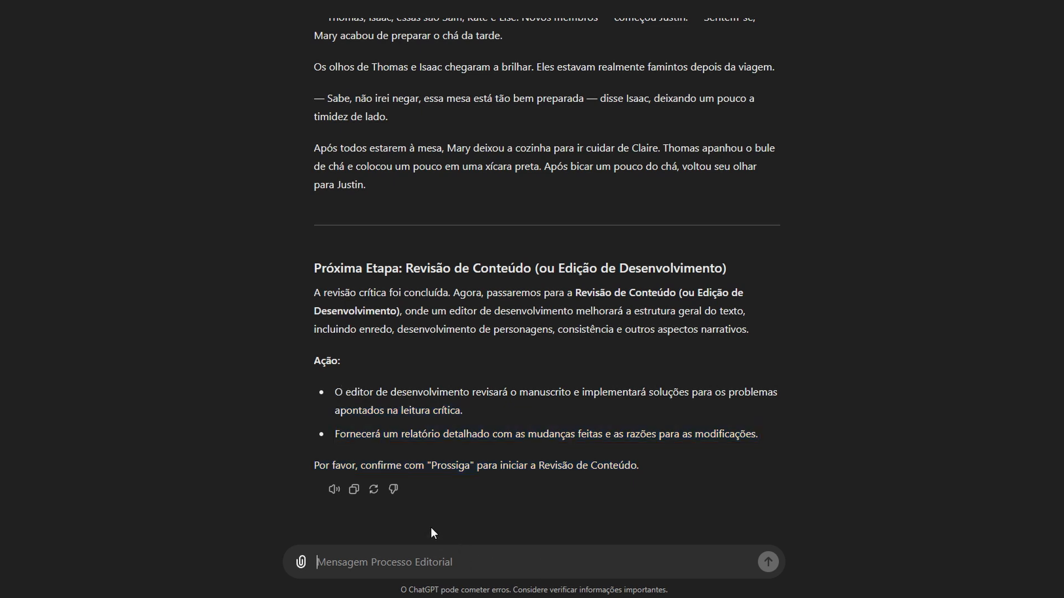
pyautogui.write('pros')
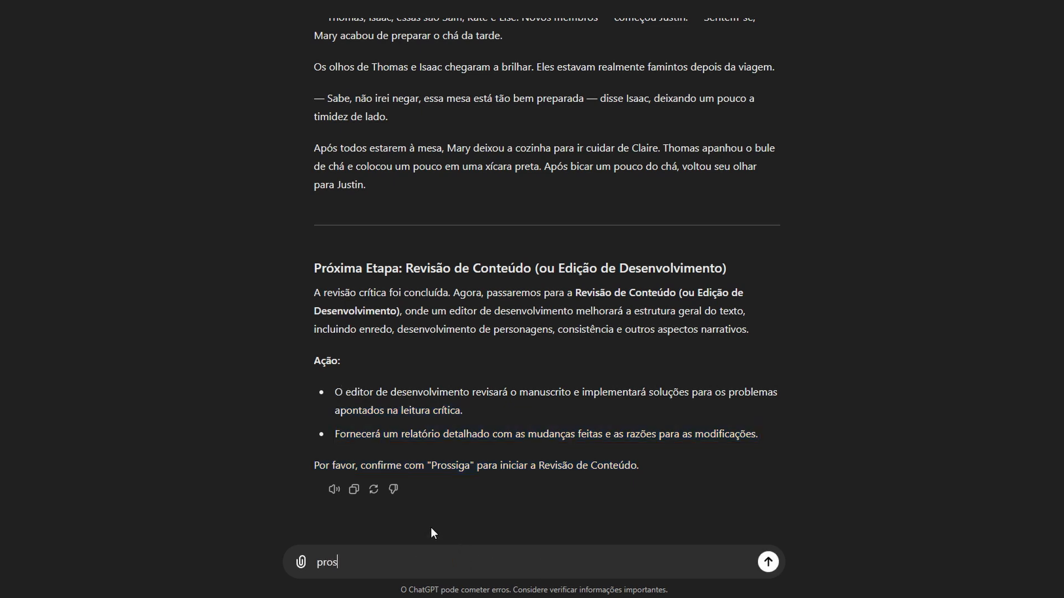
pyautogui.write('siga')
pyautogui.click(768, 562)
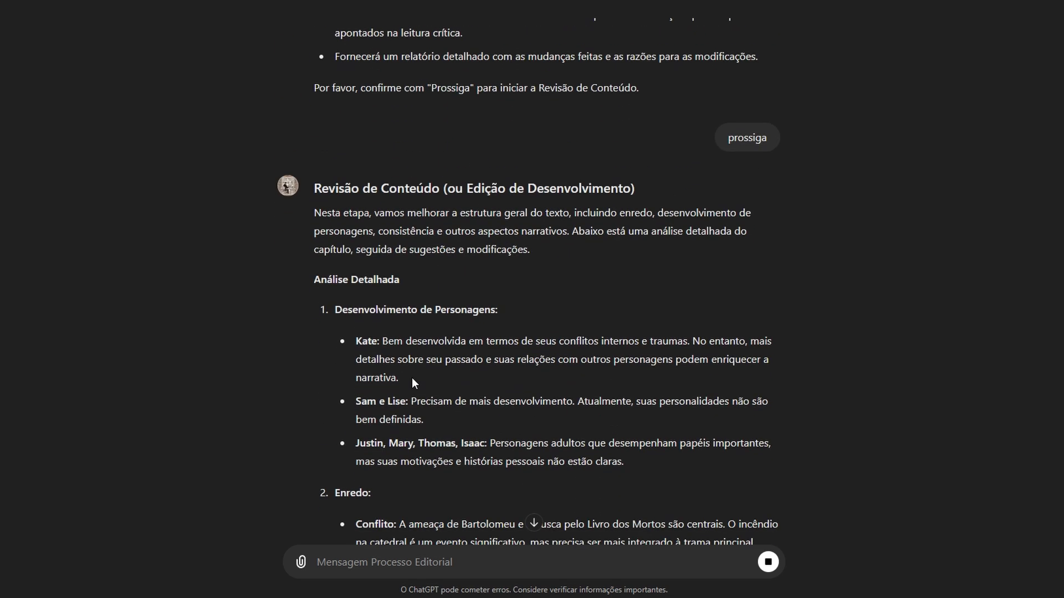
# Highlight and read the Análise Detalhada heading and its Desenvolvimento de Personagens notes on Kate, Sam, Lise and the adult characters.
pyautogui.scroll(1, 411, 377)
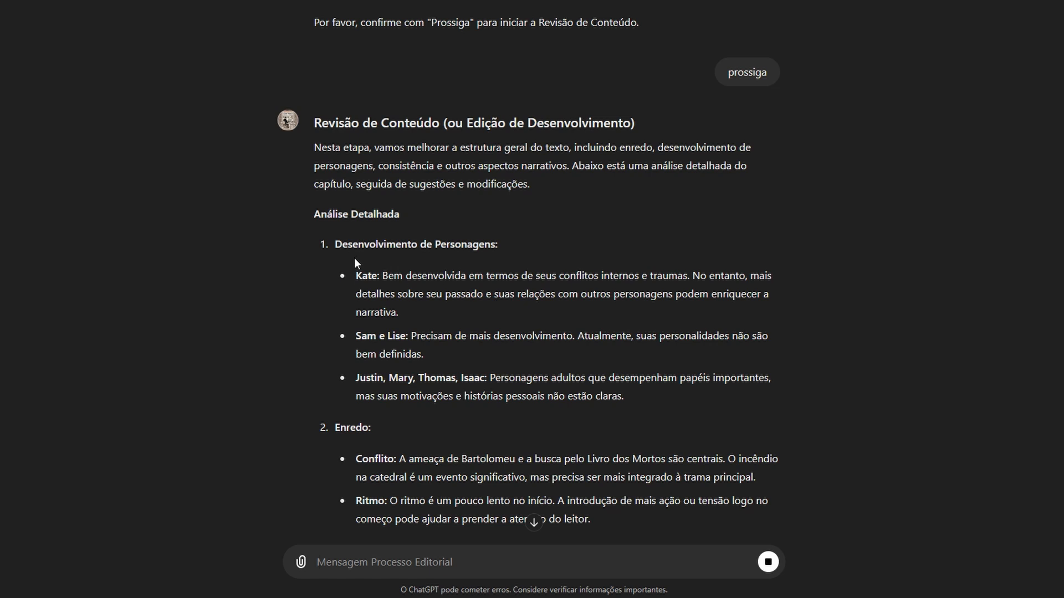
pyautogui.moveTo(332, 215); pyautogui.dragTo(399, 215)
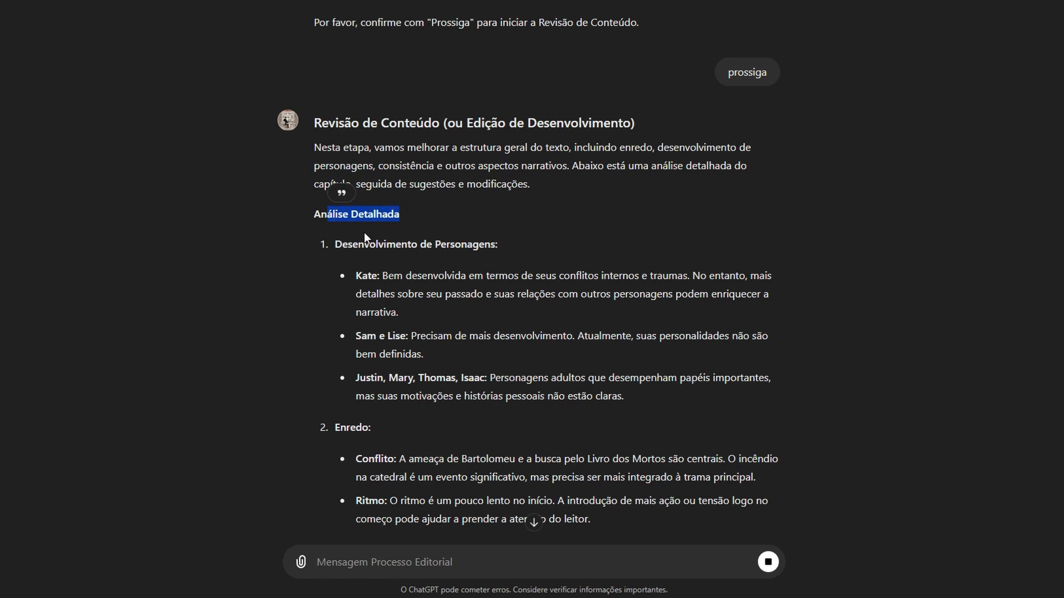
pyautogui.click(336, 244)
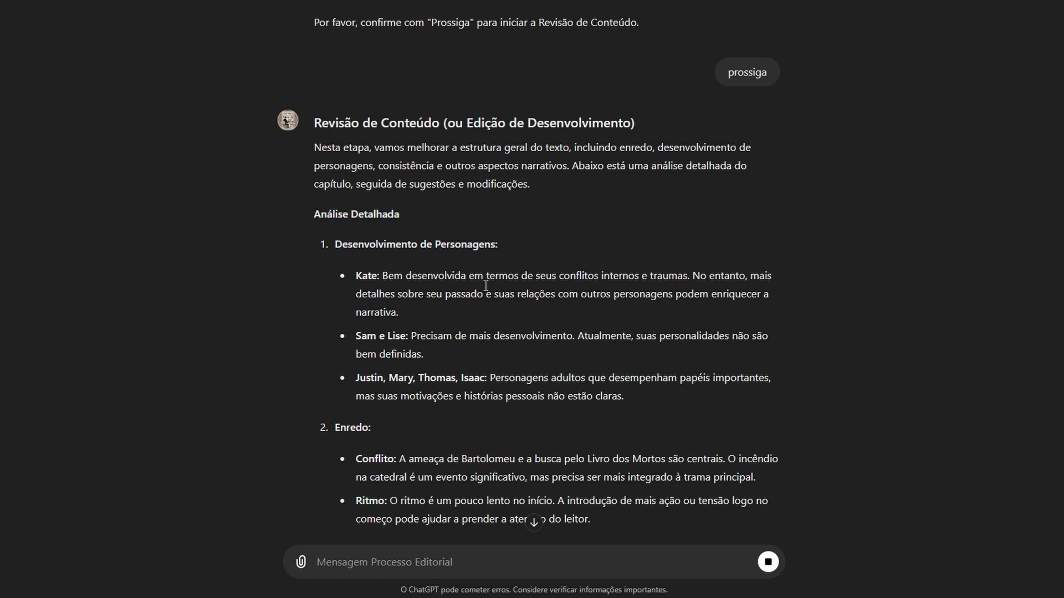
pyautogui.moveTo(355, 276); pyautogui.dragTo(521, 392)
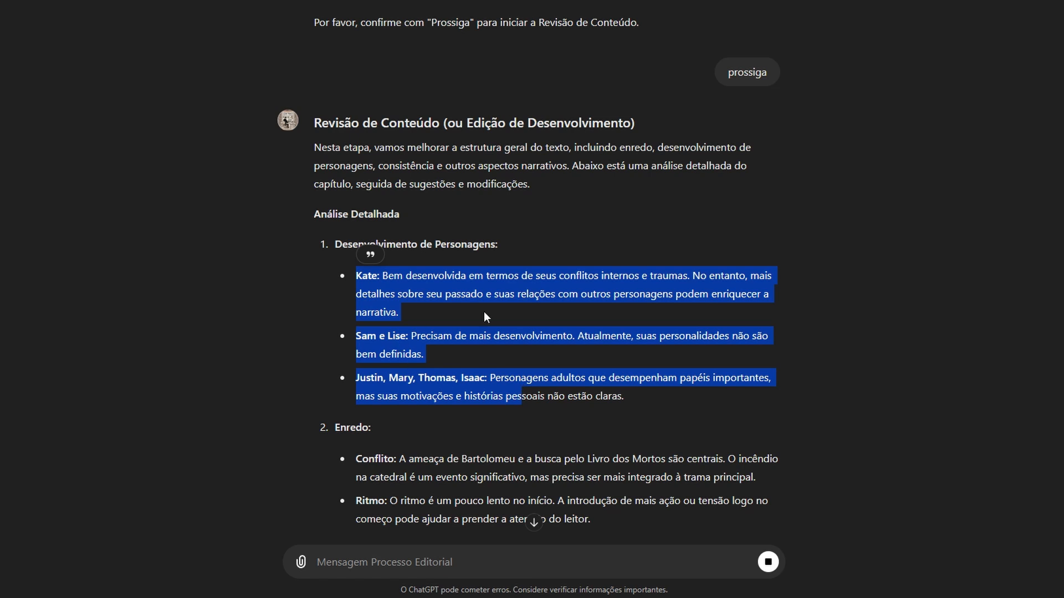
pyautogui.click(453, 235)
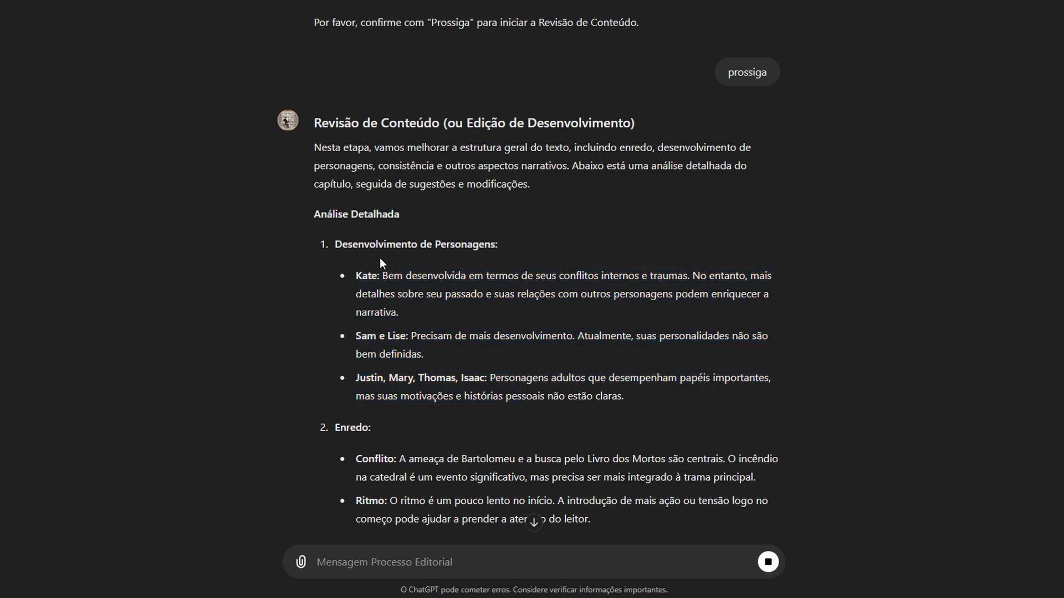
pyautogui.moveTo(461, 233); pyautogui.dragTo(505, 256)
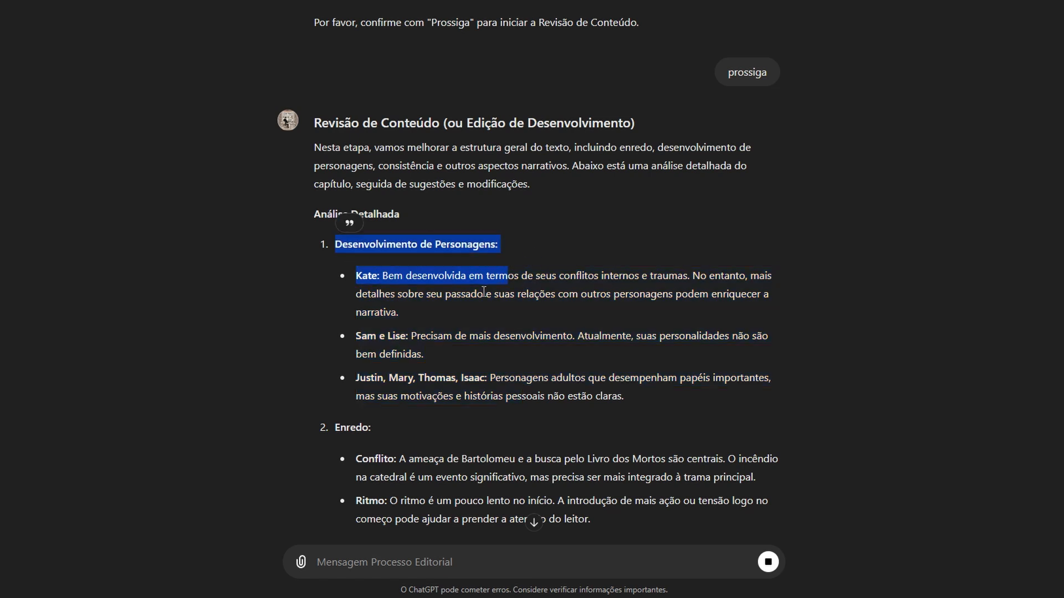
# Highlight and skim the Enredo and Consistência points of the Análise Detalhada.
pyautogui.scroll(-3, 483, 292)
pyautogui.moveTo(334, 239); pyautogui.dragTo(371, 232)
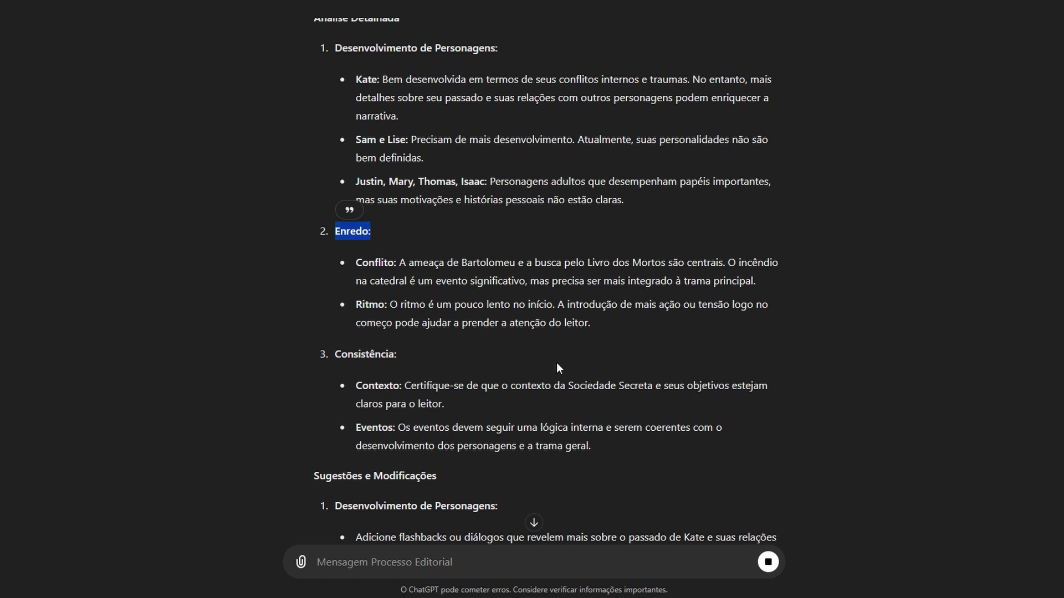
pyautogui.moveTo(344, 363); pyautogui.dragTo(507, 370)
pyautogui.scroll(-3, 822, 439)
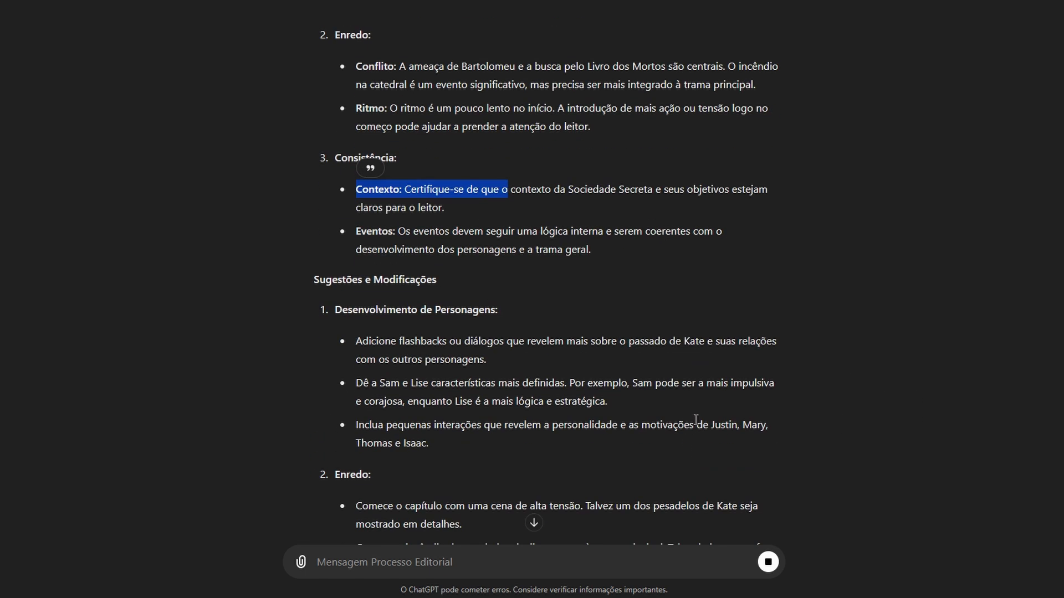
pyautogui.scroll(-5, 696, 420)
# Highlight and read the Sugestões e Modificações section, focusing on its three Desenvolvimento de Personagens suggestions.
pyautogui.scroll(4, 309, 204)
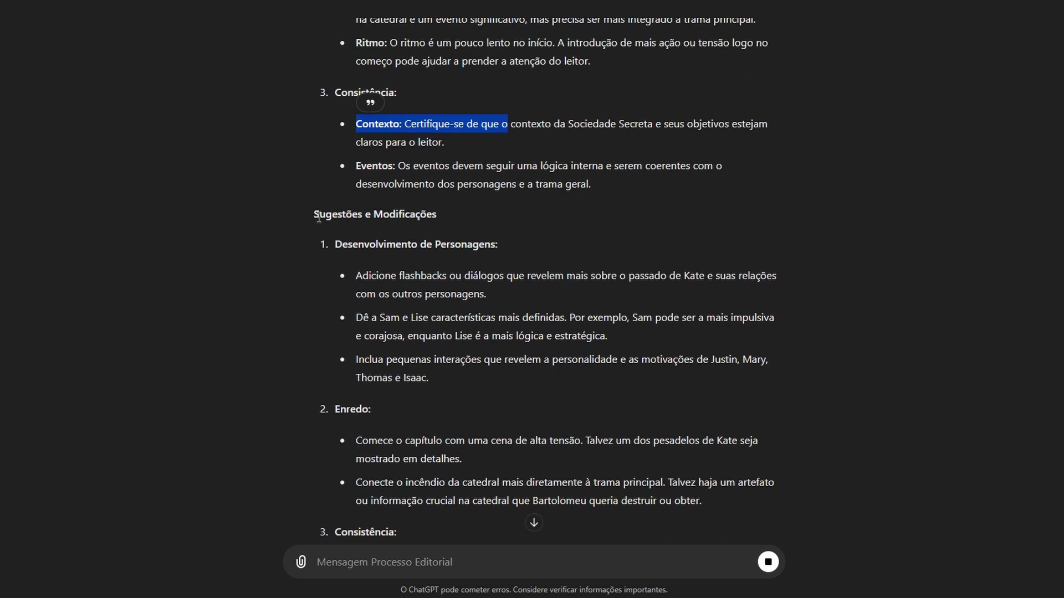
pyautogui.moveTo(315, 215); pyautogui.dragTo(463, 204)
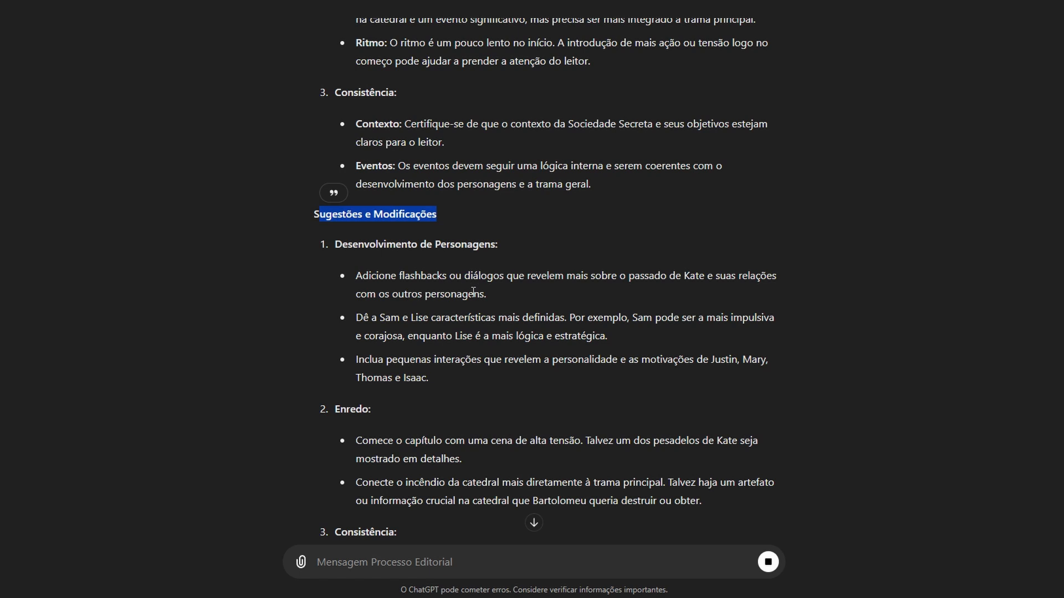
pyautogui.scroll(-1, 461, 292)
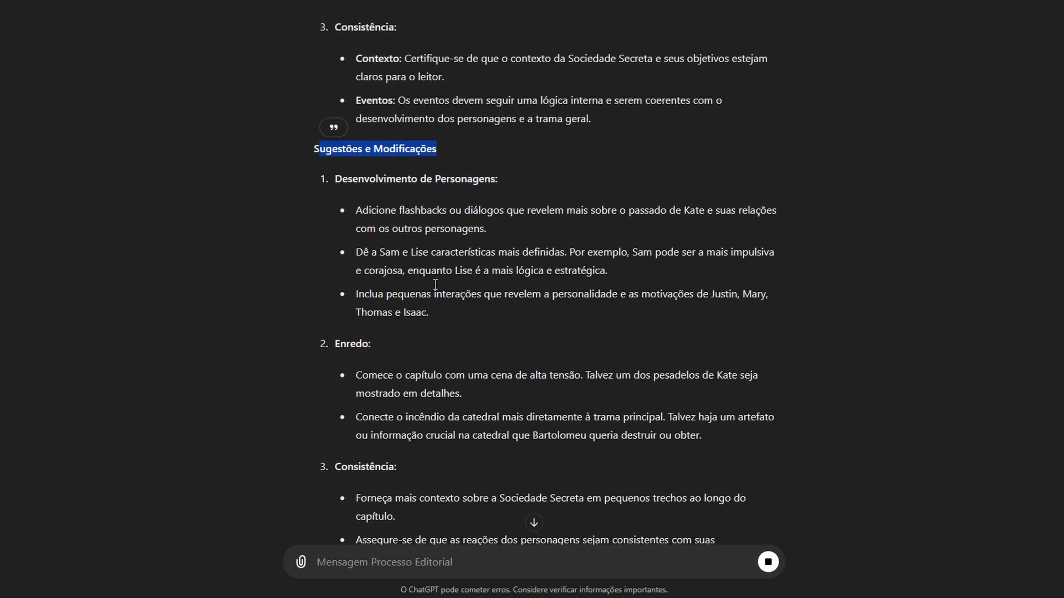
pyautogui.moveTo(397, 220); pyautogui.dragTo(573, 229)
pyautogui.click(447, 237)
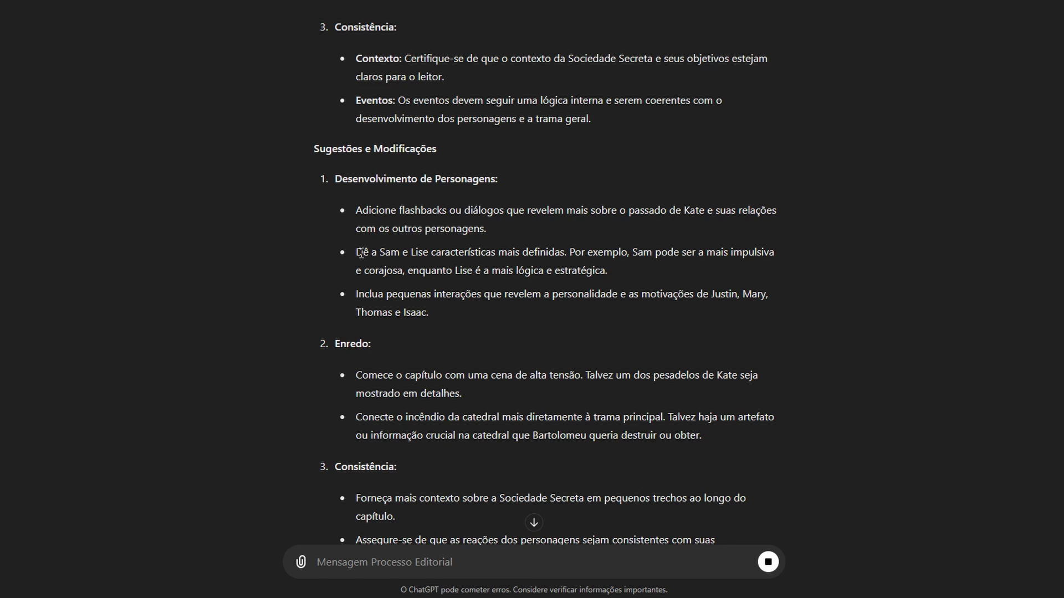
pyautogui.moveTo(361, 253)
pyautogui.mouseDown()
pyautogui.moveTo(719, 253)
pyautogui.moveTo(355, 253)
pyautogui.mouseUp()
pyautogui.moveTo(522, 275); pyautogui.dragTo(608, 272)
pyautogui.moveTo(404, 293); pyautogui.dragTo(568, 311)
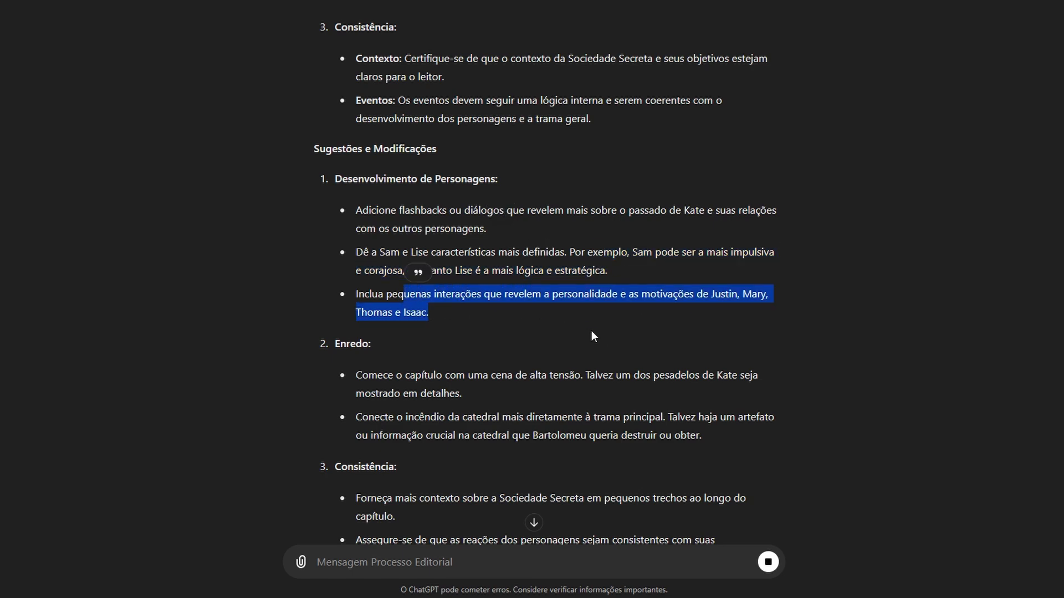
# Skim the remaining suggestions and the chapter "Capítulo Um - Incêndio da Catedral (Revisado)", highlighting its heading.
pyautogui.scroll(-5, 590, 330)
pyautogui.scroll(-12, 552, 297)
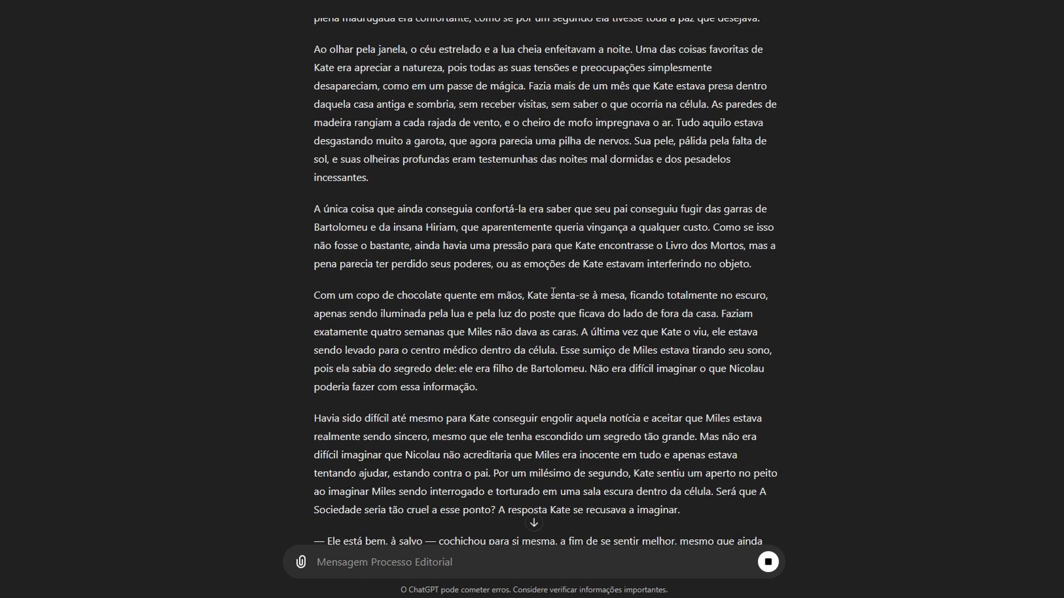
pyautogui.scroll(9, 456, 286)
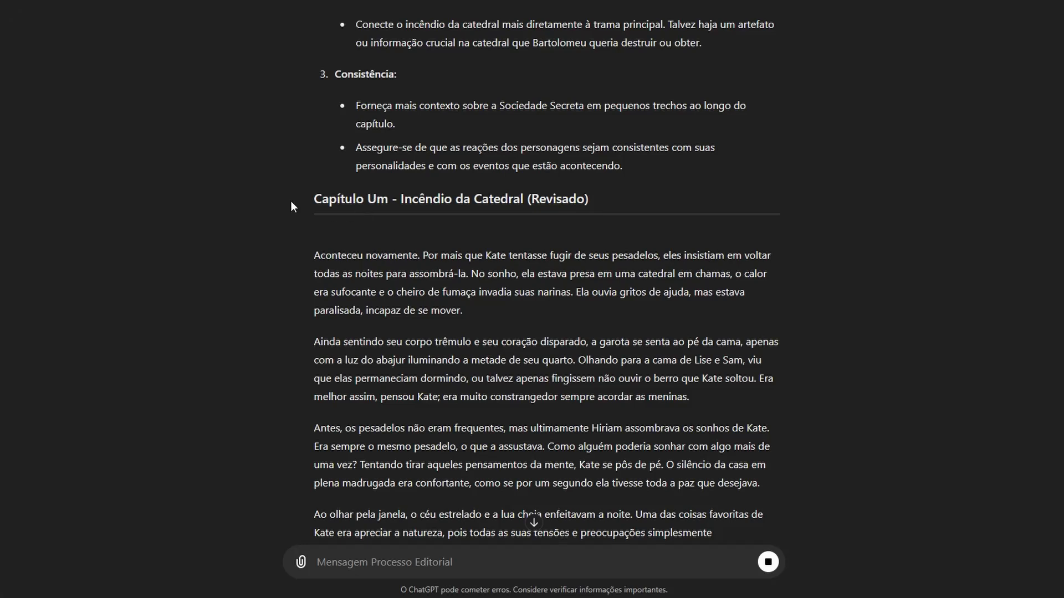
pyautogui.moveTo(376, 201); pyautogui.dragTo(468, 227)
pyautogui.click(524, 323)
pyautogui.scroll(-8, 546, 245)
pyautogui.scroll(-10, 621, 350)
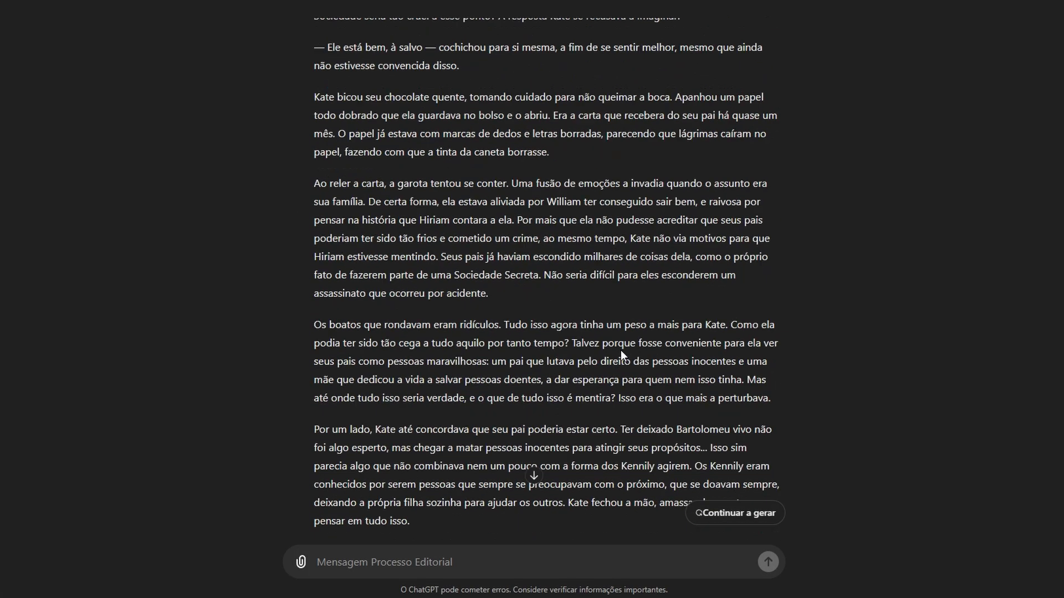
# Continue generating the content-revised chapter twice until the whole text is written, following it as it appears.
pyautogui.click(715, 513)
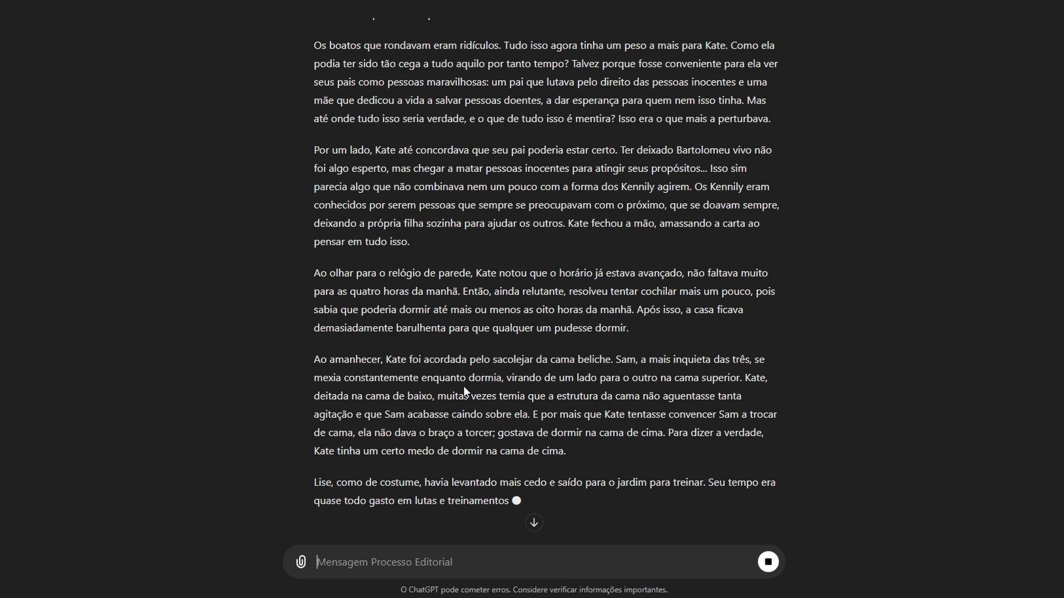
pyautogui.scroll(-5, 525, 420)
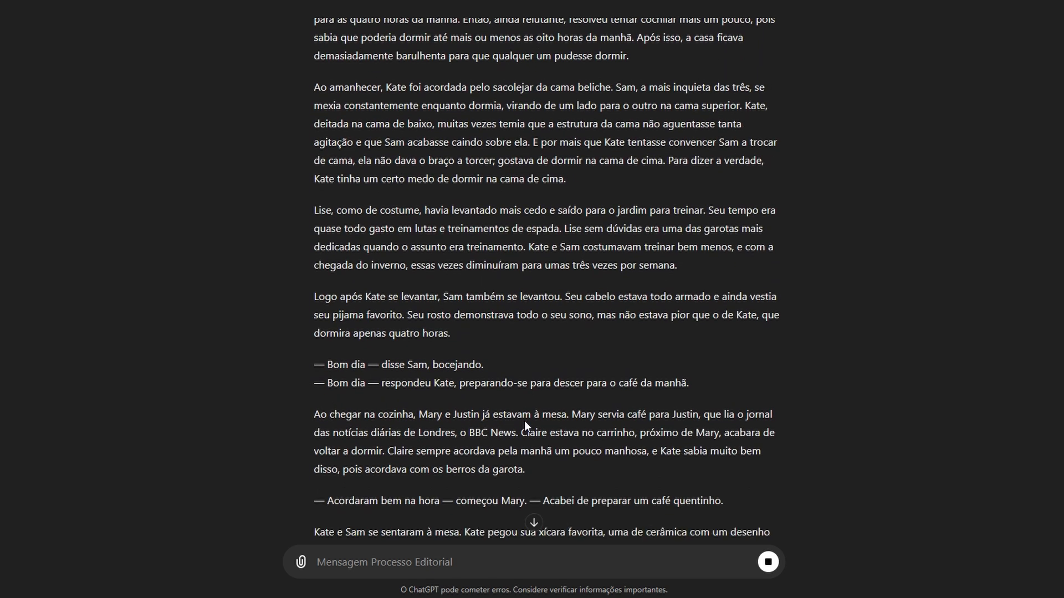
pyautogui.scroll(-5, 540, 391)
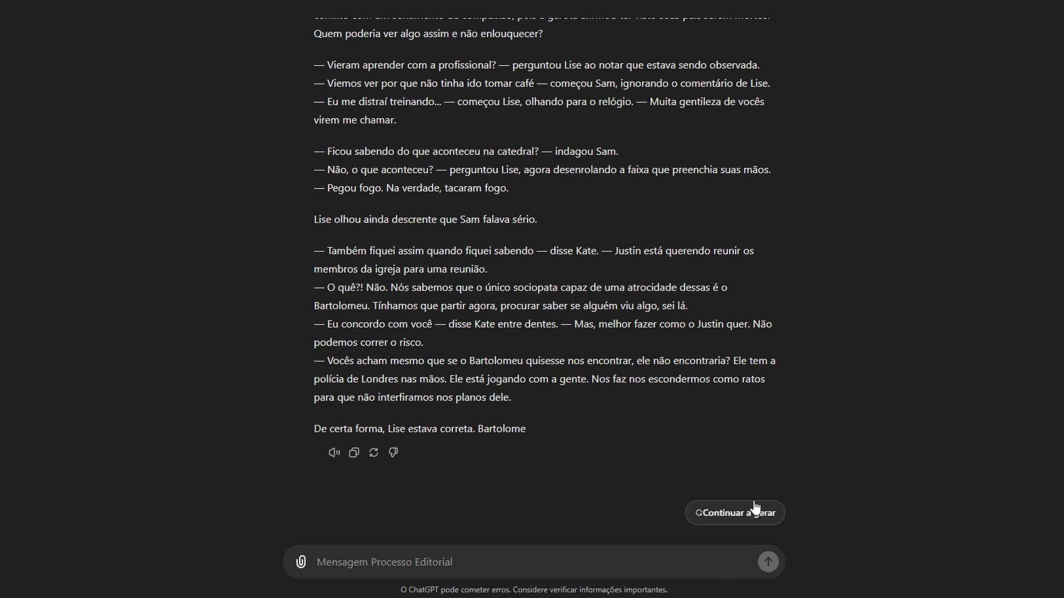
pyautogui.click(751, 512)
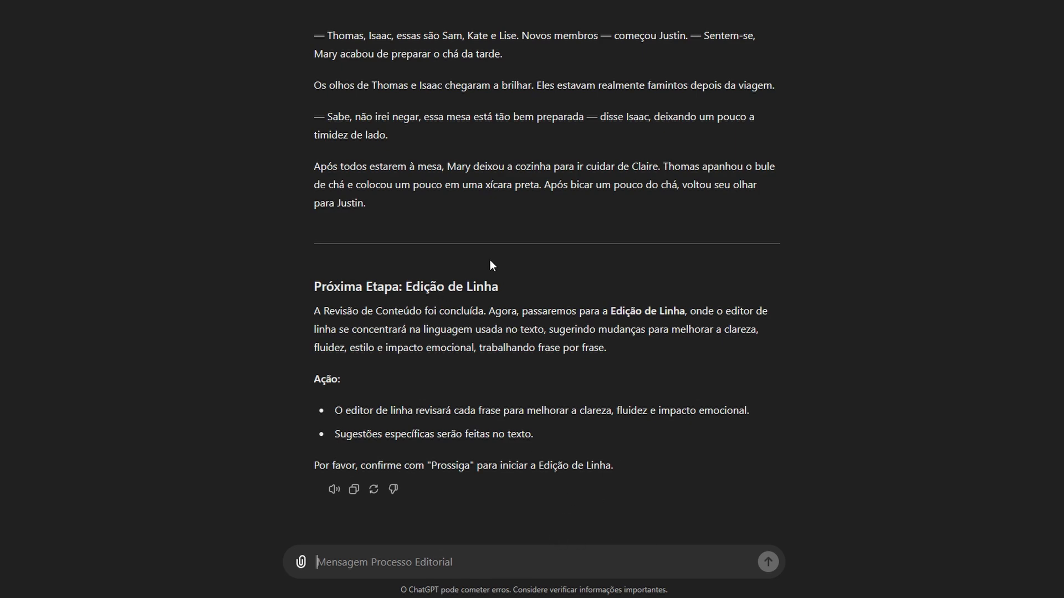
# Revisit the content-revised chapter and the analysis and suggestions that precede it.
pyautogui.scroll(20, 539, 302)
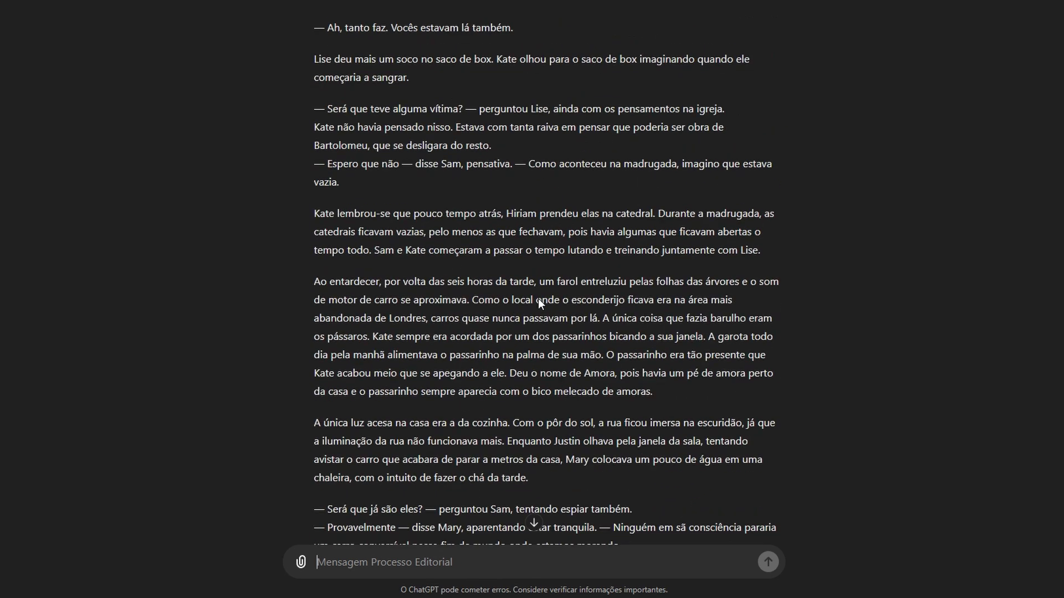
pyautogui.scroll(20, 539, 300)
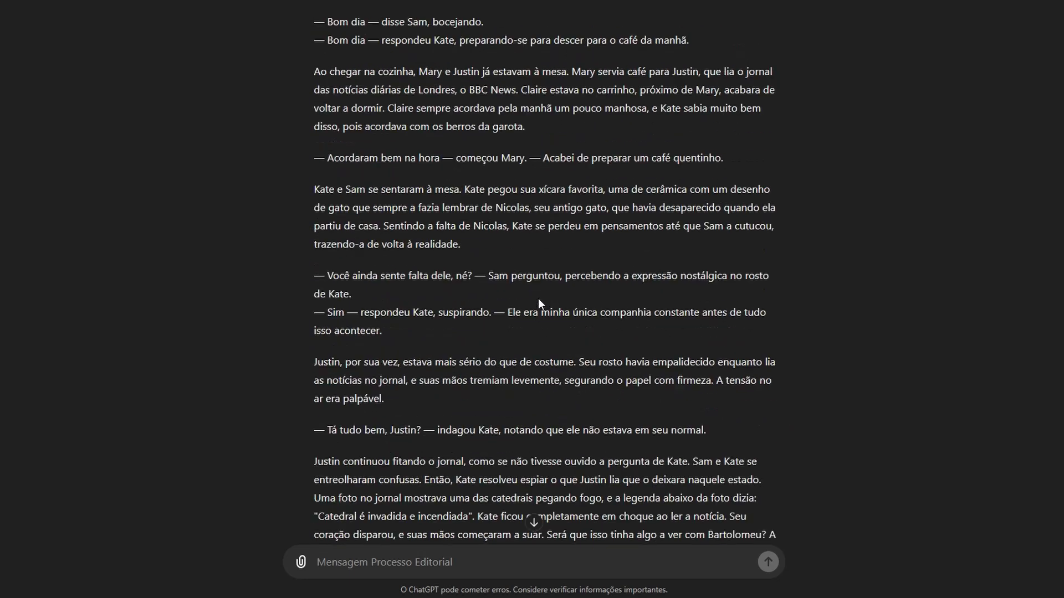
pyautogui.scroll(20, 538, 300)
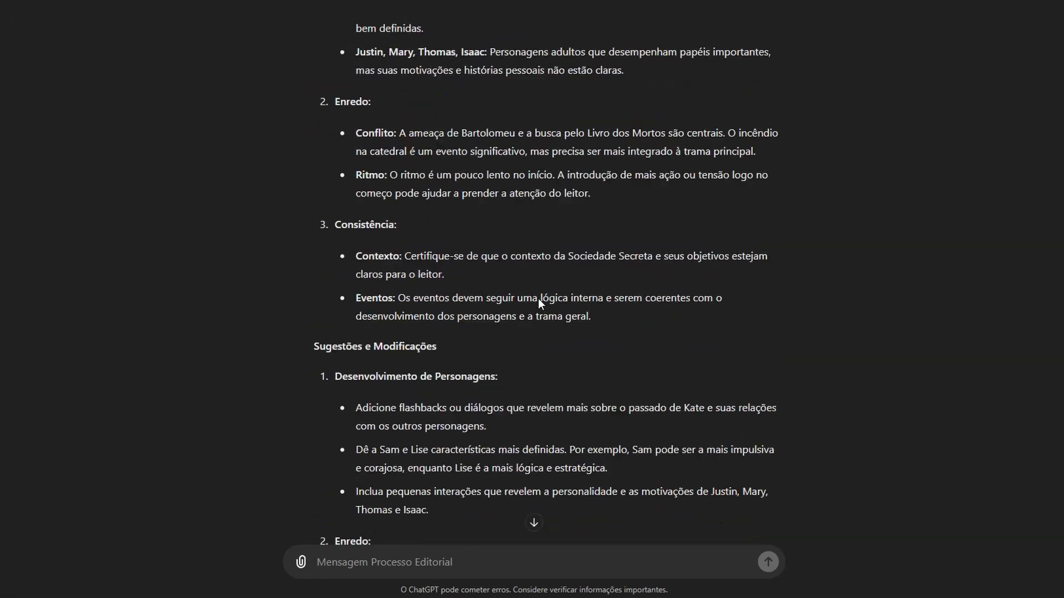
pyautogui.scroll(-20, 539, 300)
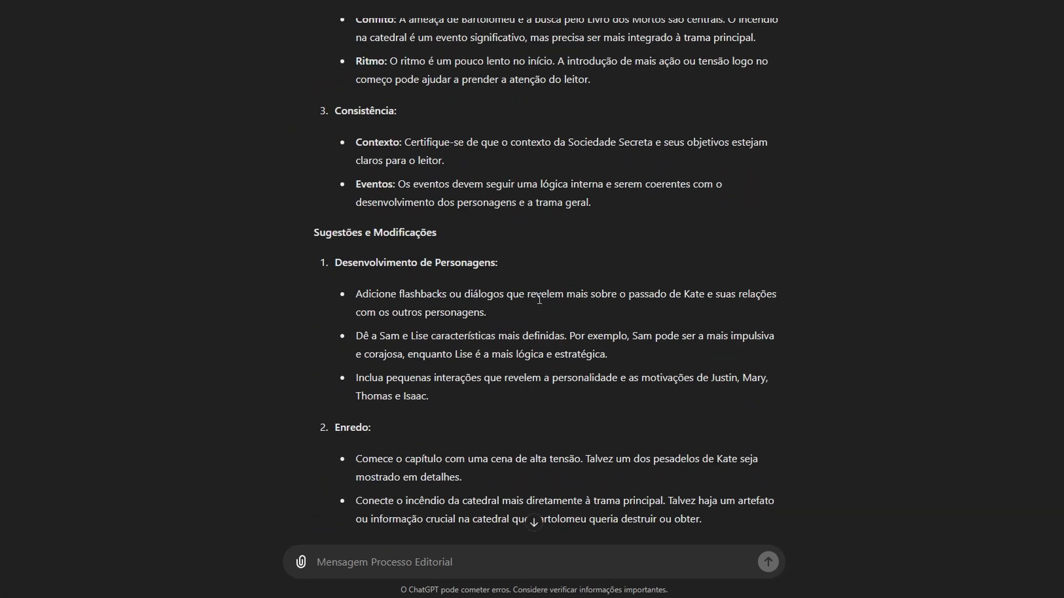
pyautogui.scroll(-10, 539, 366)
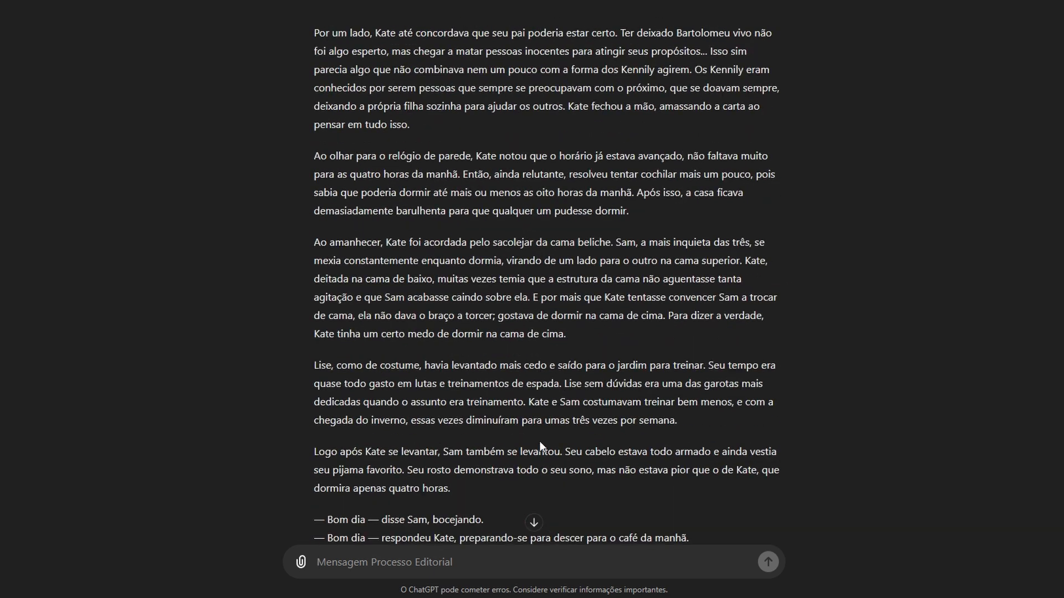
# Review the end of the content-revised chapter, its Sugestões e Modificações section, and the Próxima Etapa: Edição de Linha note.
pyautogui.click(537, 522)
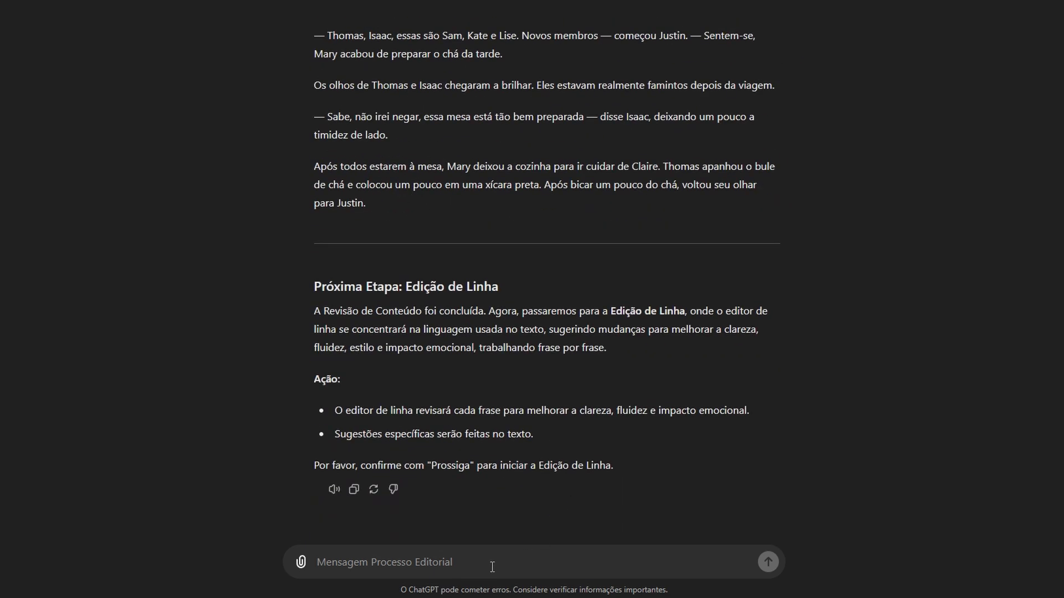
pyautogui.scroll(20, 332, 80)
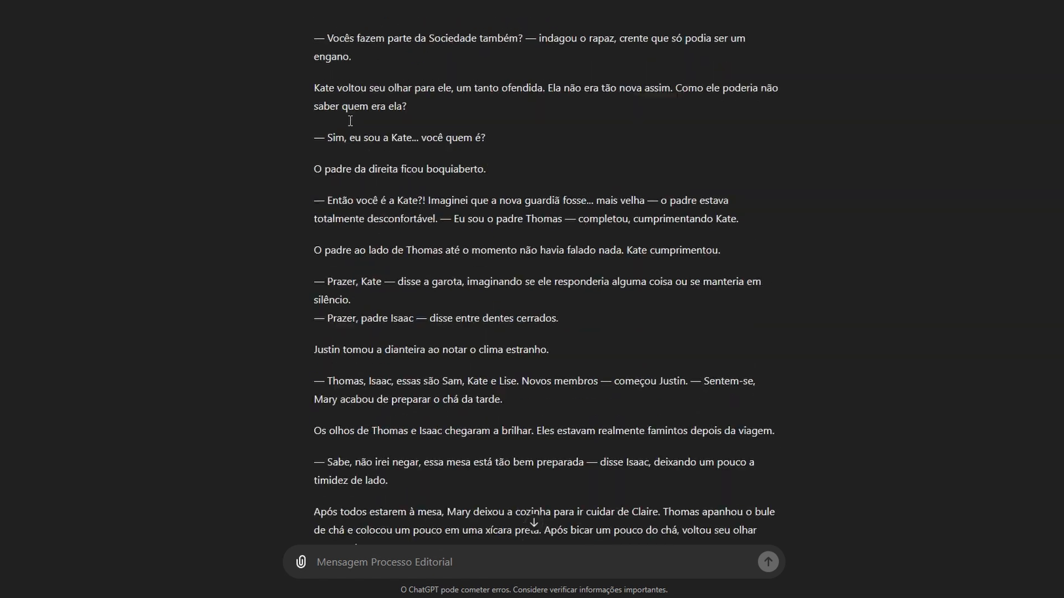
pyautogui.scroll(20, 351, 121)
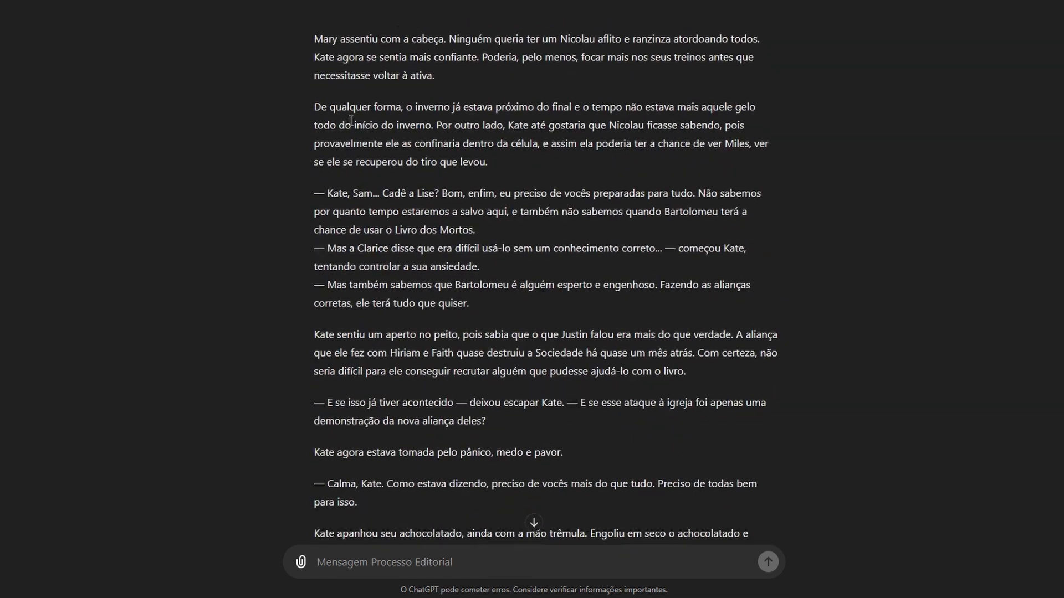
pyautogui.scroll(20, 351, 120)
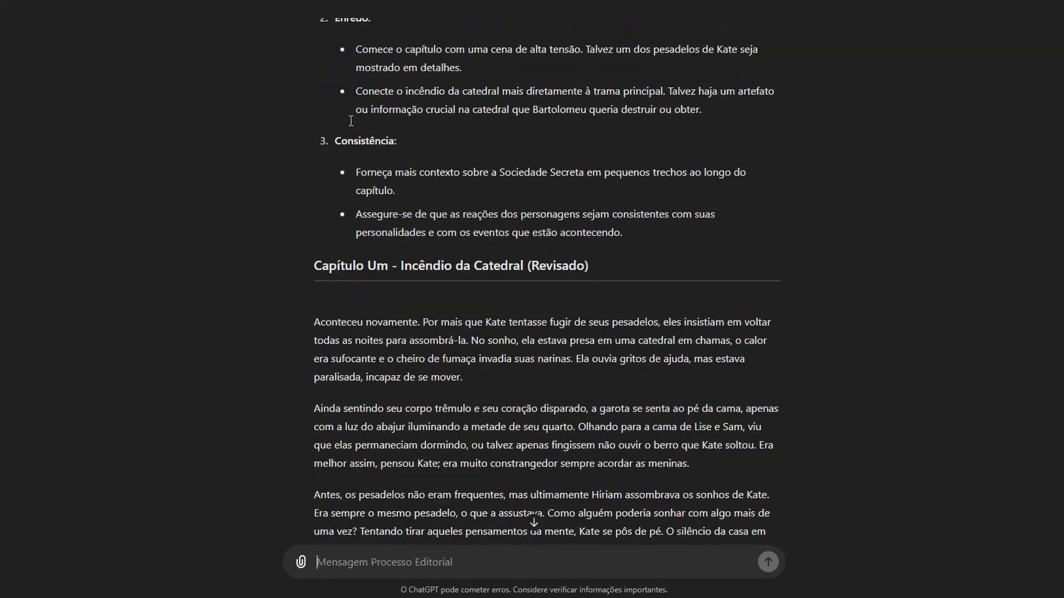
pyautogui.scroll(-7, 350, 120)
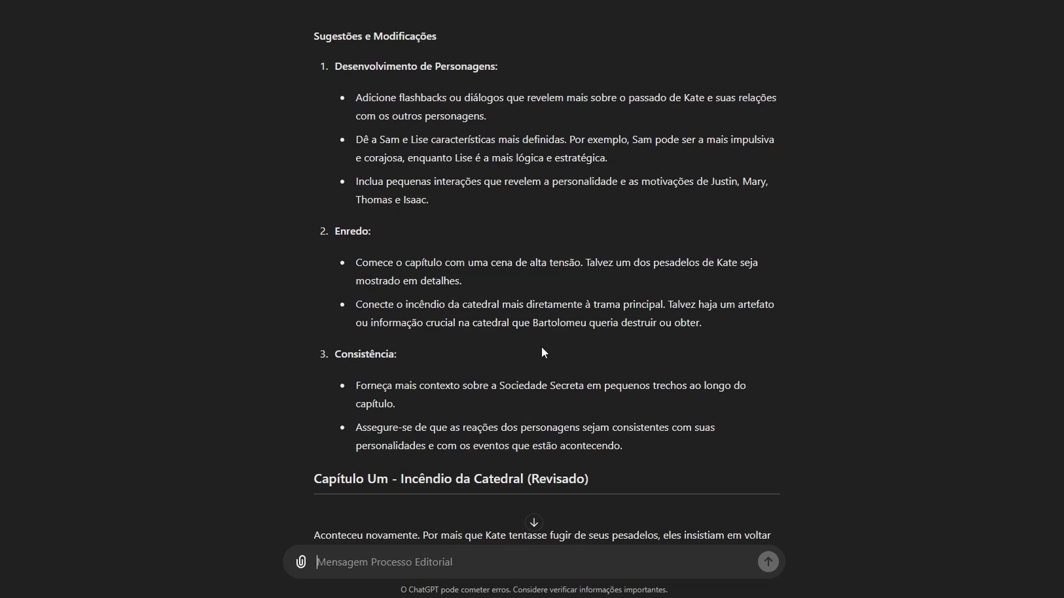
pyautogui.scroll(-20, 542, 349)
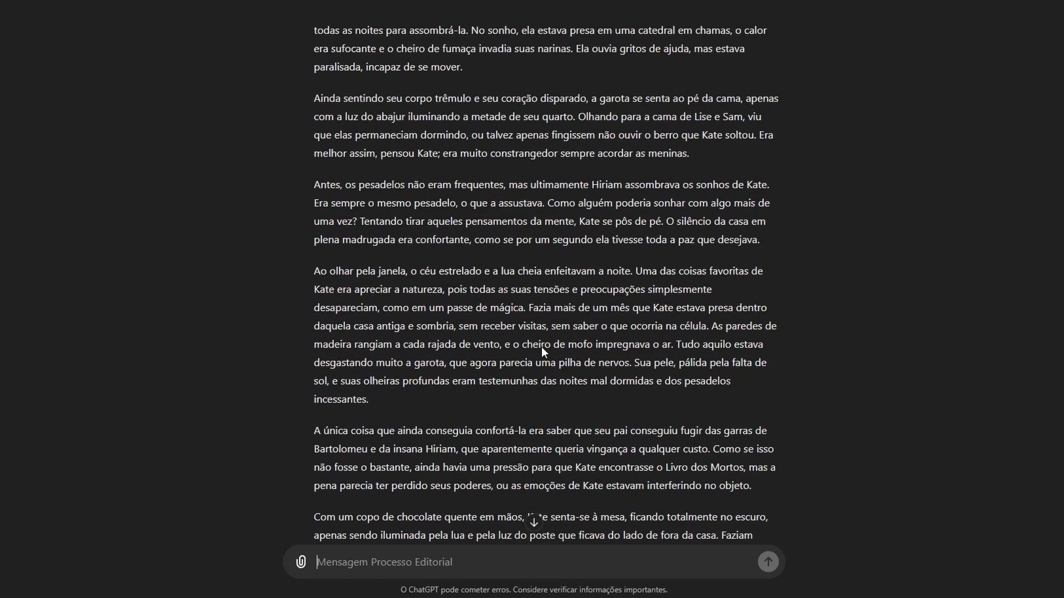
pyautogui.scroll(-9, 542, 347)
pyautogui.scroll(-20, 532, 516)
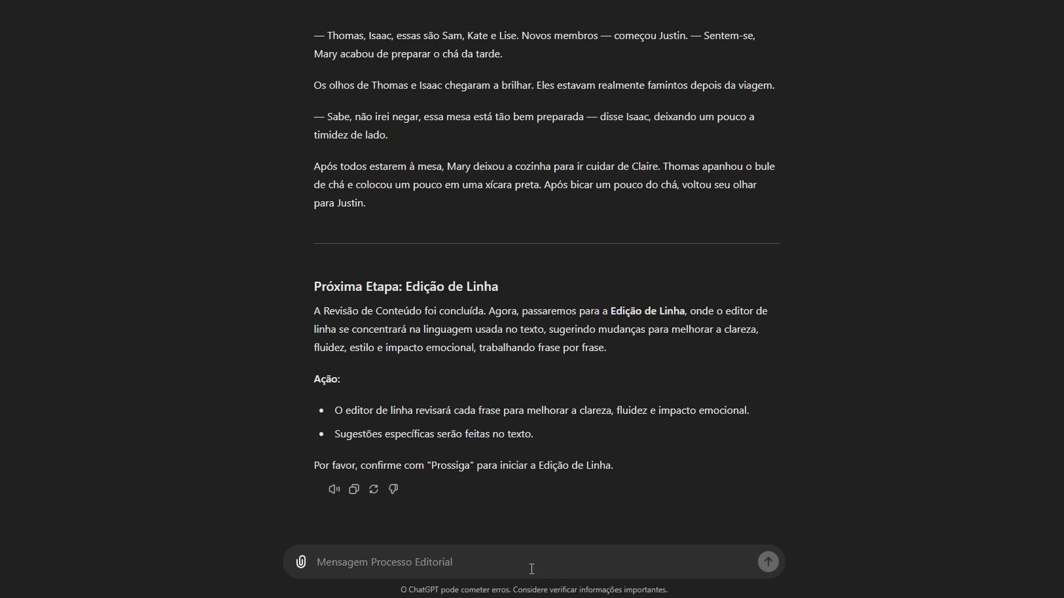
# Request a "relatorio de modificaçoes" for the content revision and read its Desenvolvimento de Personagens, Enredo and Consistência sections and the revised text.
pyautogui.write('relatorio de modificaçoes')
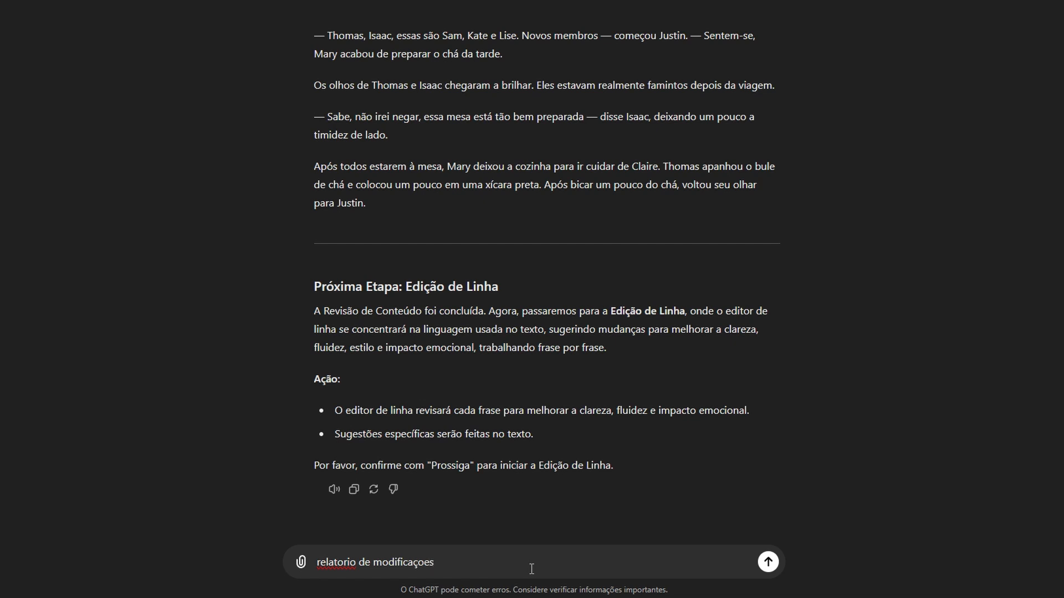
pyautogui.press('Return')
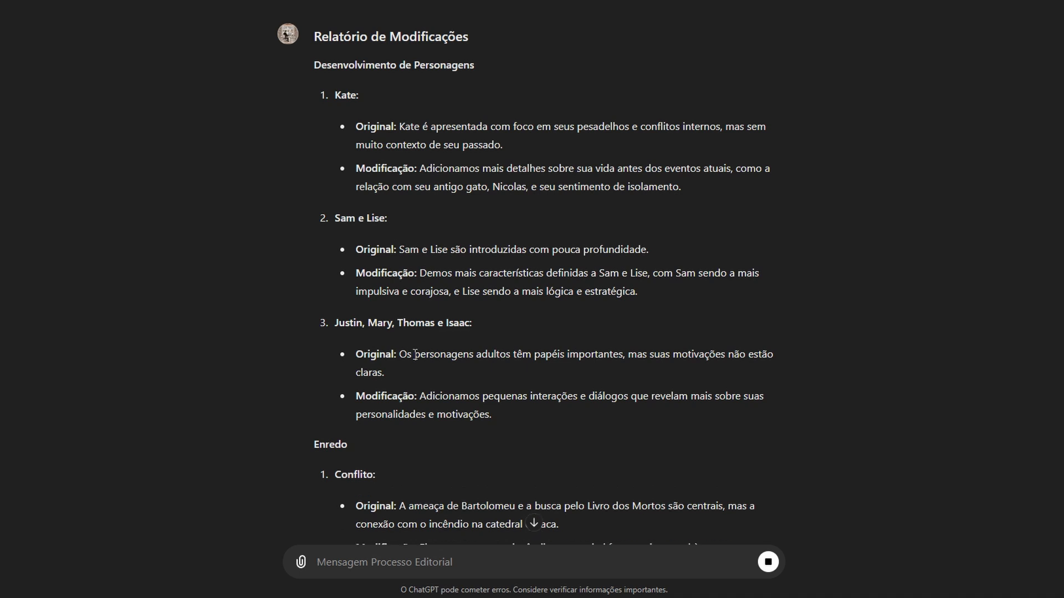
pyautogui.scroll(-2, 421, 356)
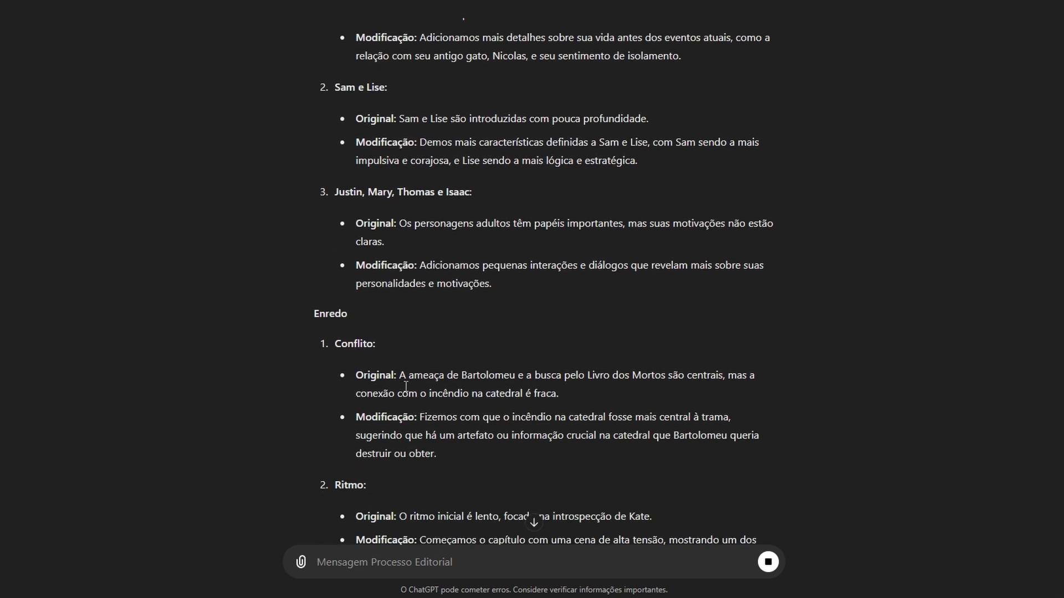
pyautogui.scroll(-4, 491, 418)
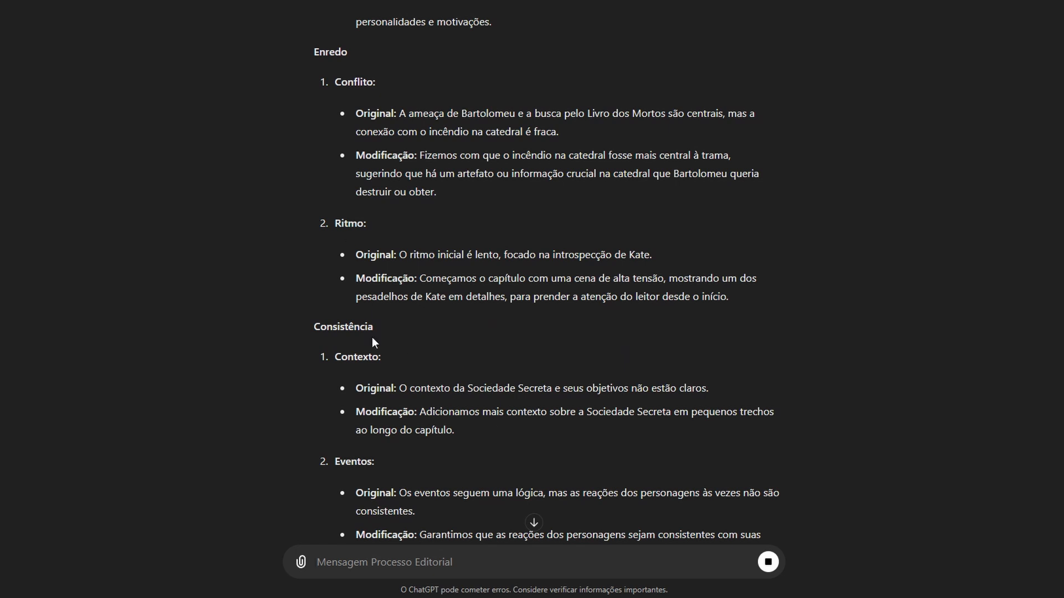
pyautogui.scroll(-4, 418, 329)
pyautogui.scroll(-2, 426, 461)
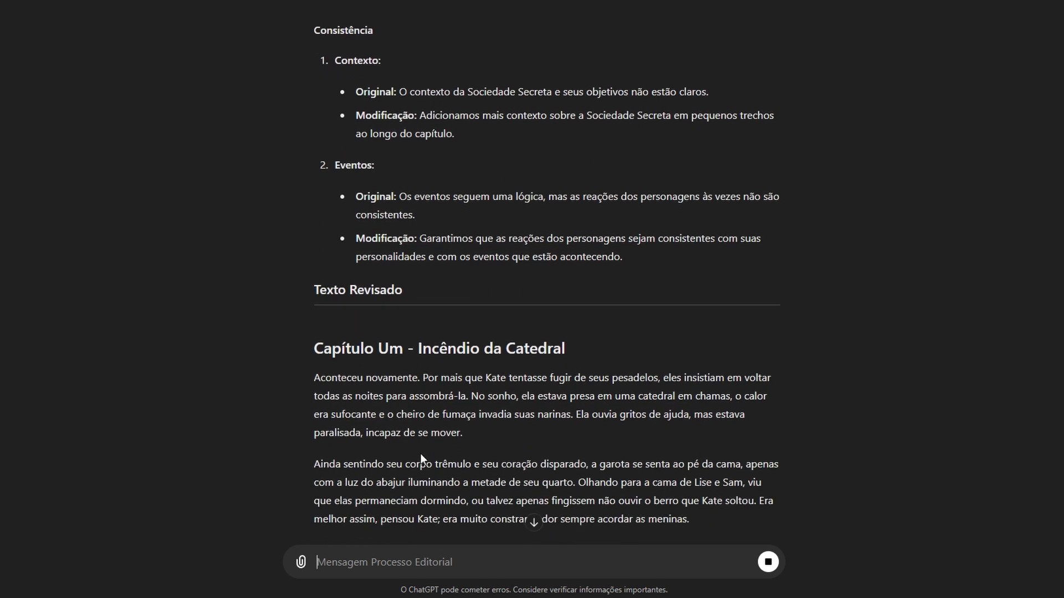
pyautogui.scroll(-3, 420, 453)
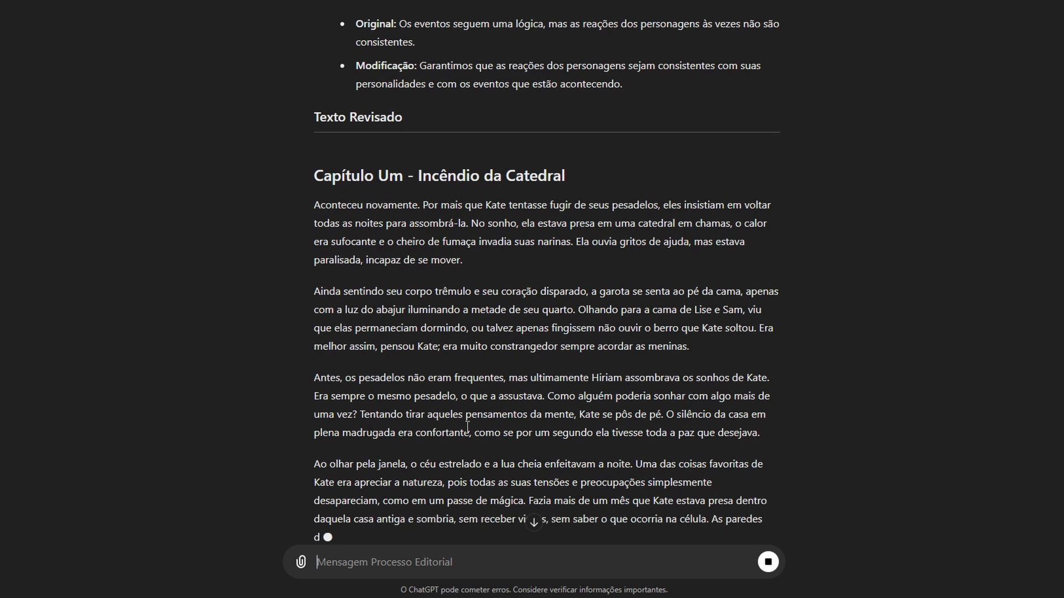
pyautogui.scroll(-3, 500, 358)
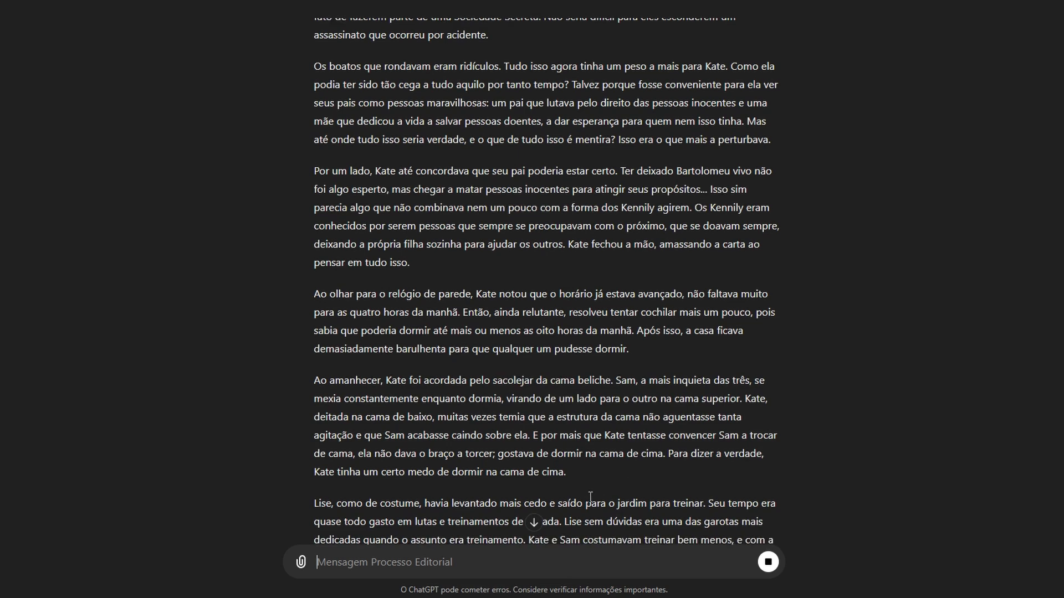
pyautogui.scroll(-2, 586, 493)
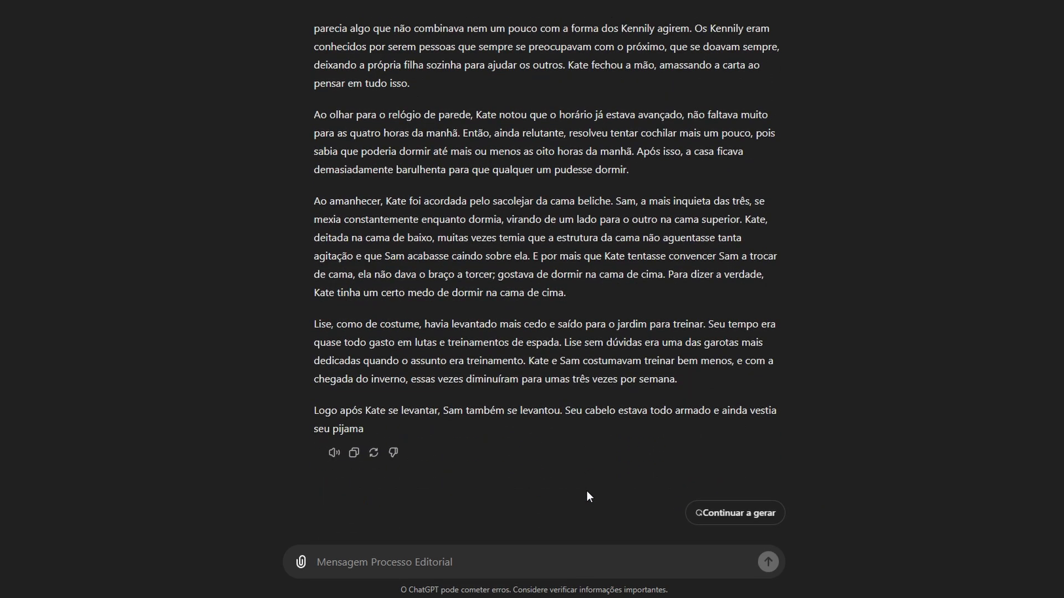
# Copy the heading "Próxima Etapa: Edição de Linha" from the earlier reply and send it as the message to start line editing.
pyautogui.scroll(10, 523, 434)
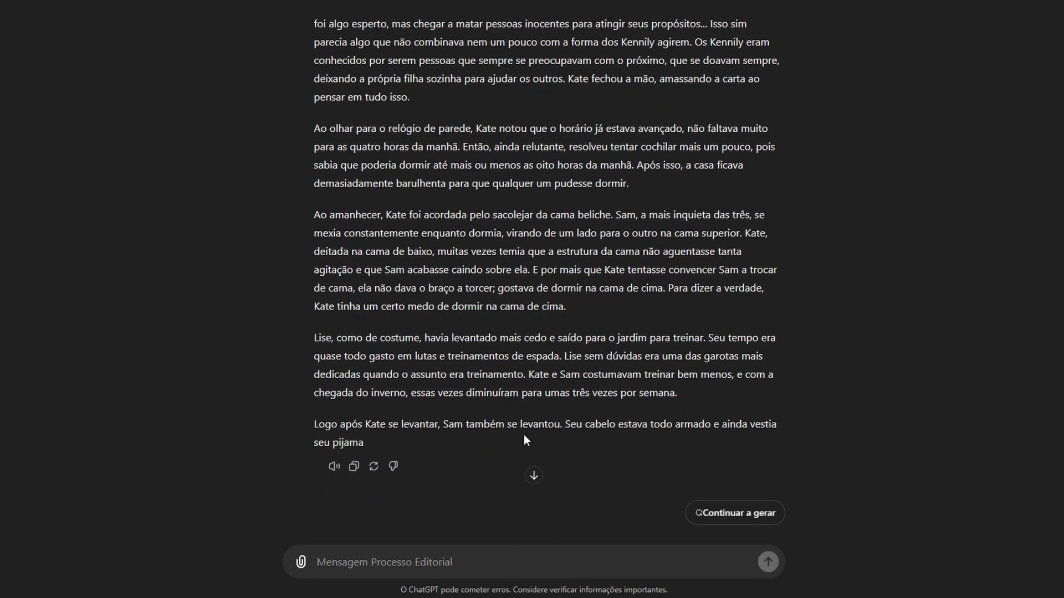
pyautogui.scroll(15, 524, 435)
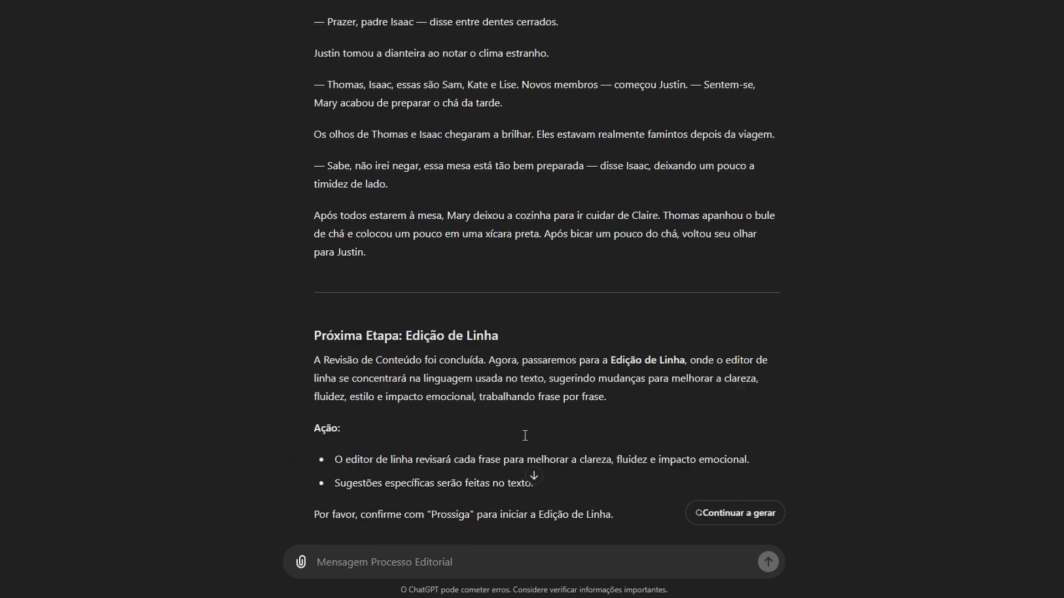
pyautogui.scroll(-2, 523, 435)
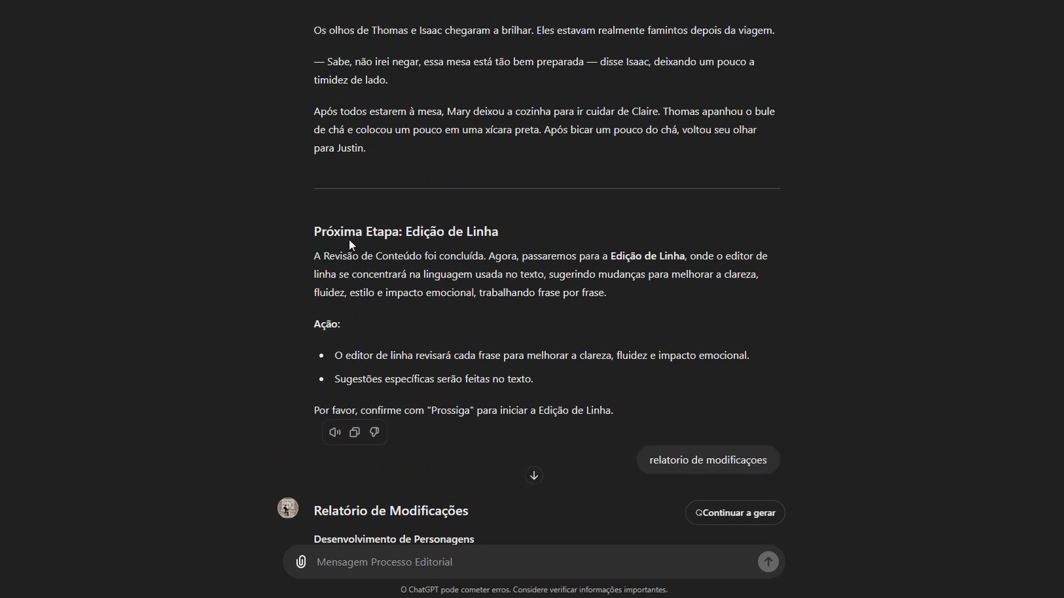
pyautogui.moveTo(311, 230); pyautogui.dragTo(490, 240)
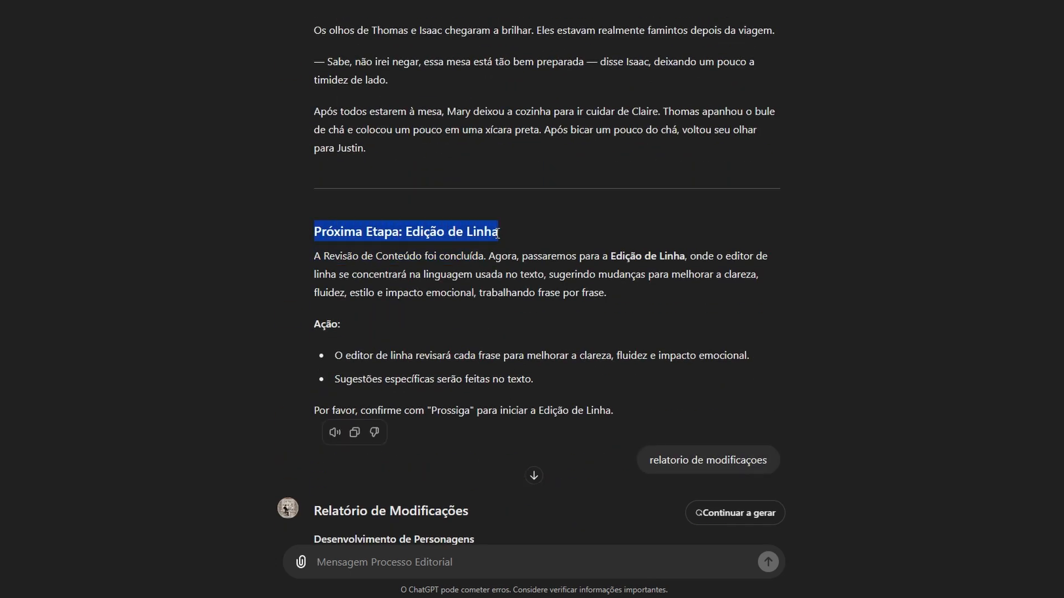
pyautogui.rightClick(496, 232)
pyautogui.click(513, 252)
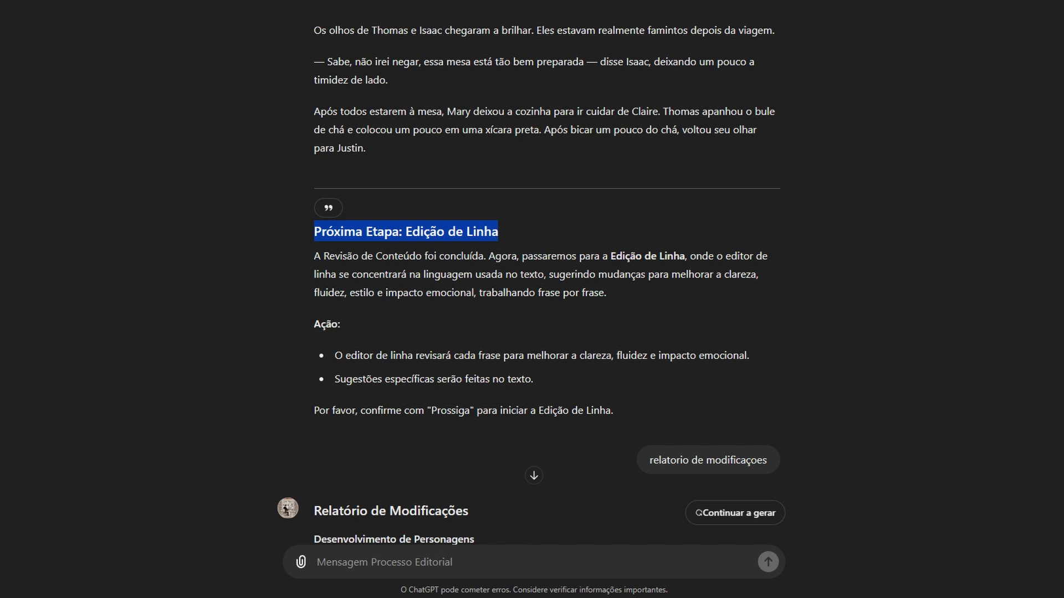
pyautogui.click(475, 571)
pyautogui.hotkey('ctrl', 'v')
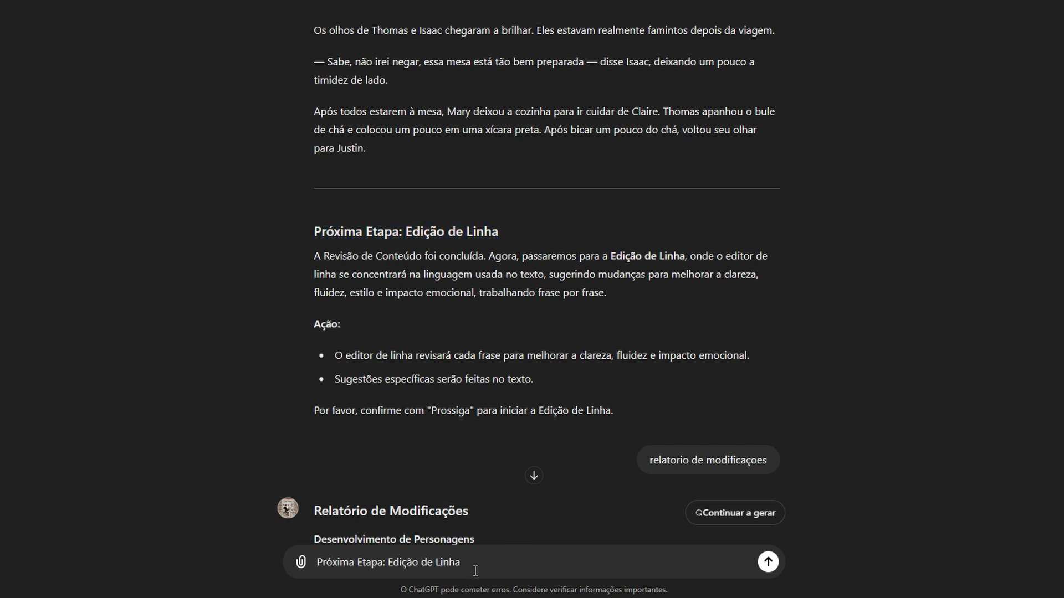
pyautogui.click(768, 562)
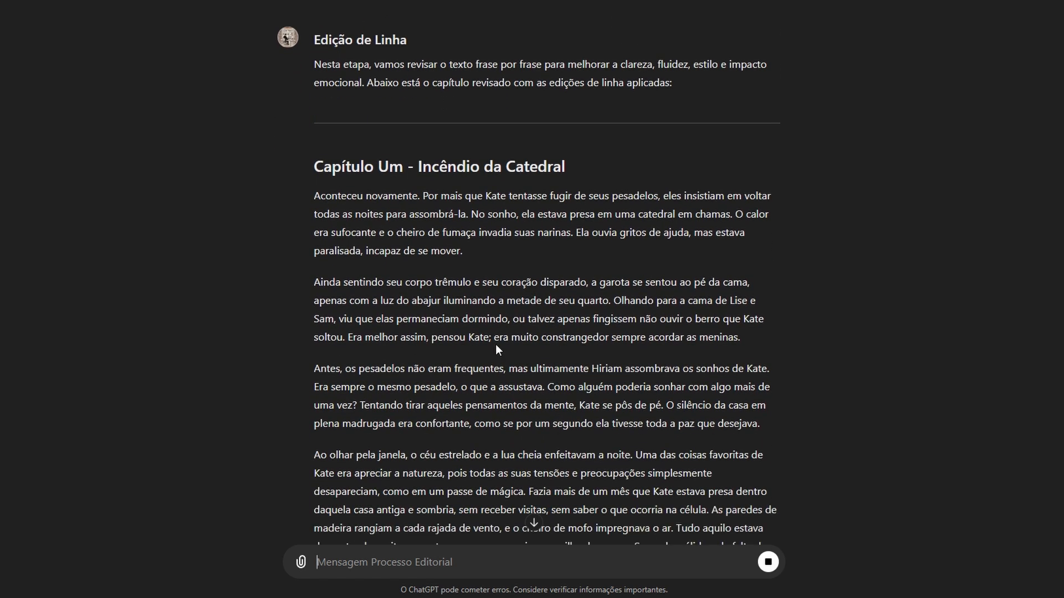
# Follow the line-edited chapter as it is written, continuing the generation twice until the whole text is complete.
pyautogui.scroll(1, 496, 348)
pyautogui.scroll(1, 474, 247)
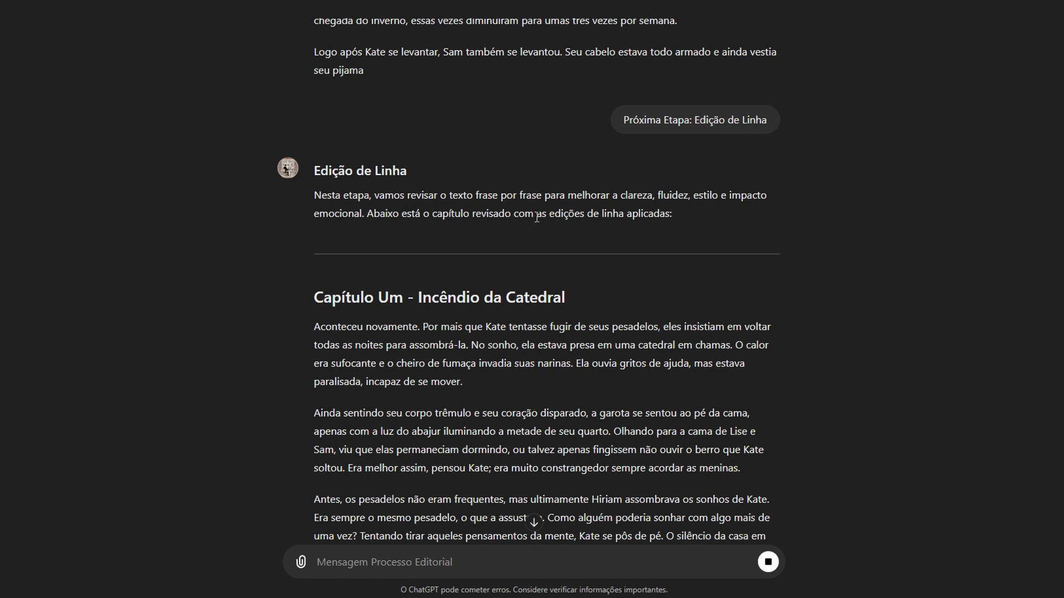
pyautogui.scroll(-15, 445, 290)
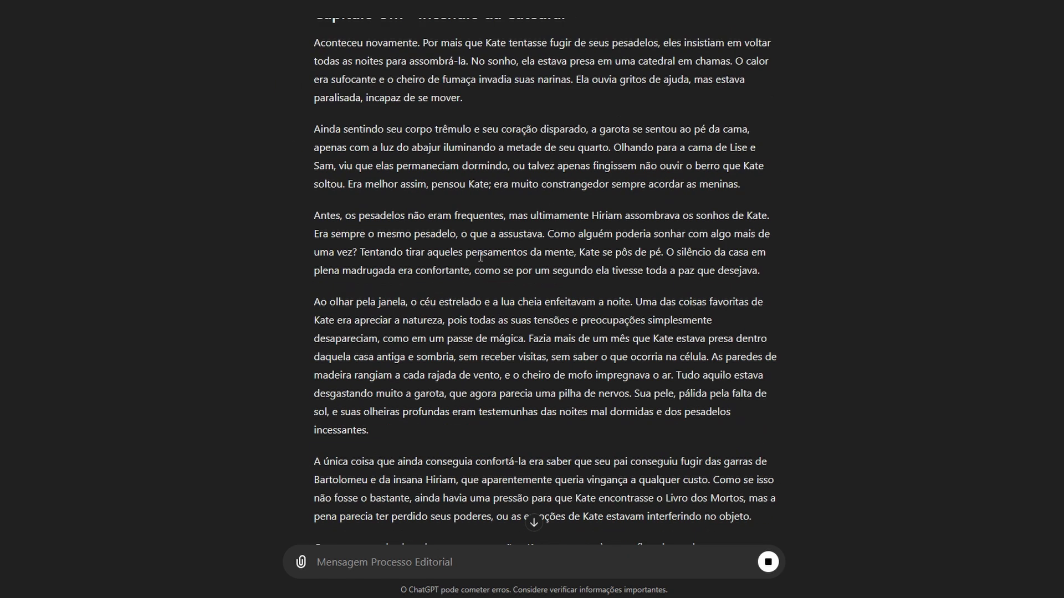
pyautogui.scroll(-1, 481, 255)
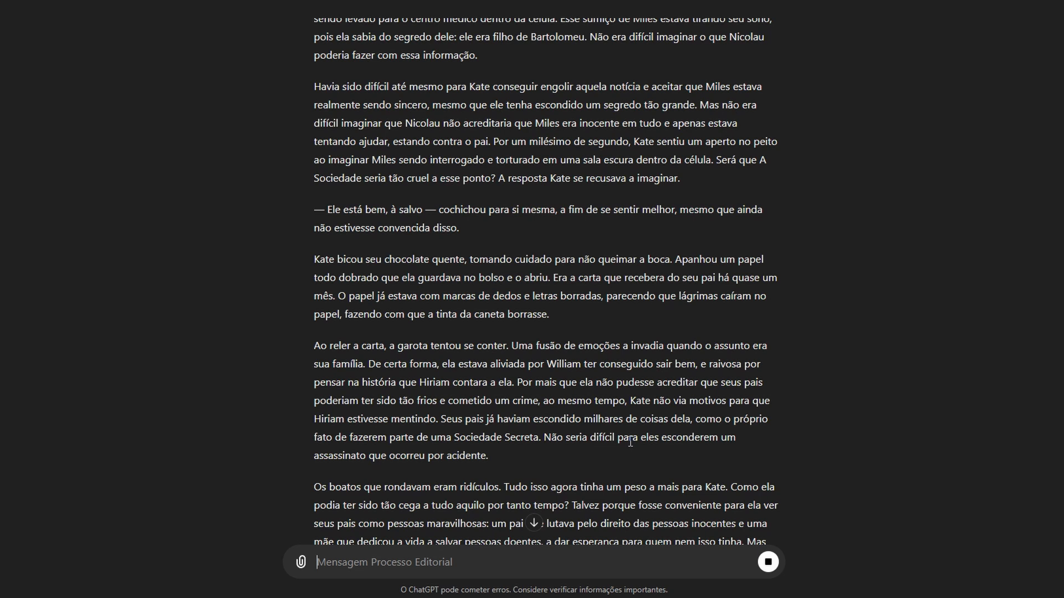
pyautogui.scroll(-8, 630, 442)
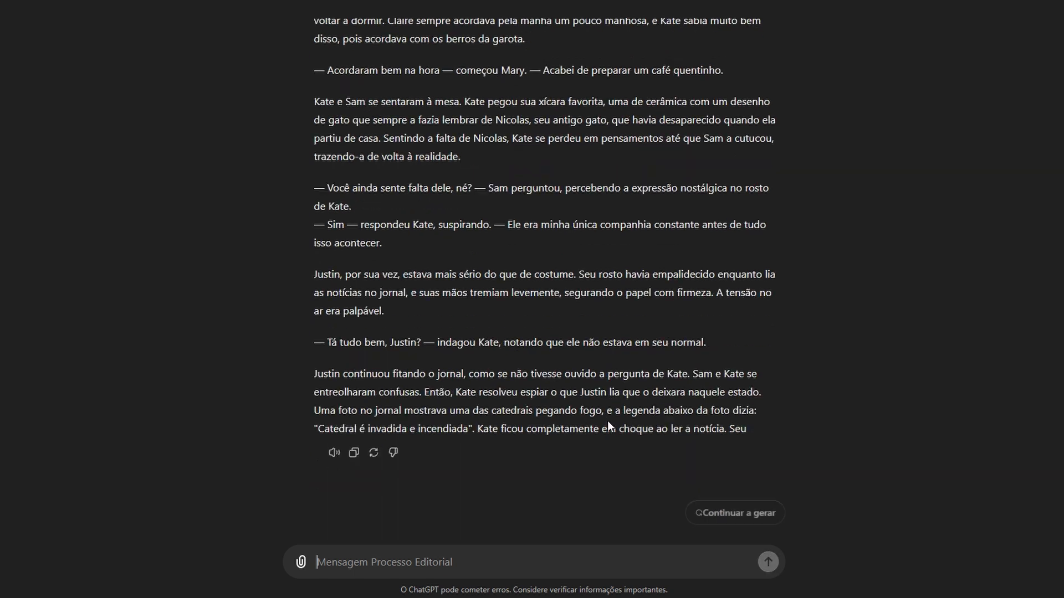
pyautogui.click(720, 512)
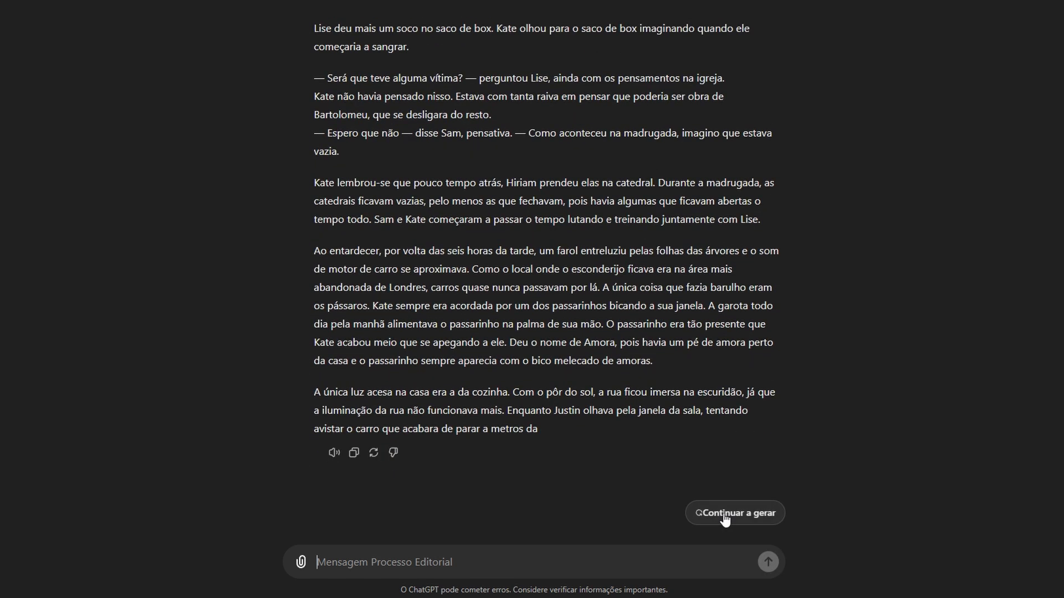
pyautogui.click(725, 518)
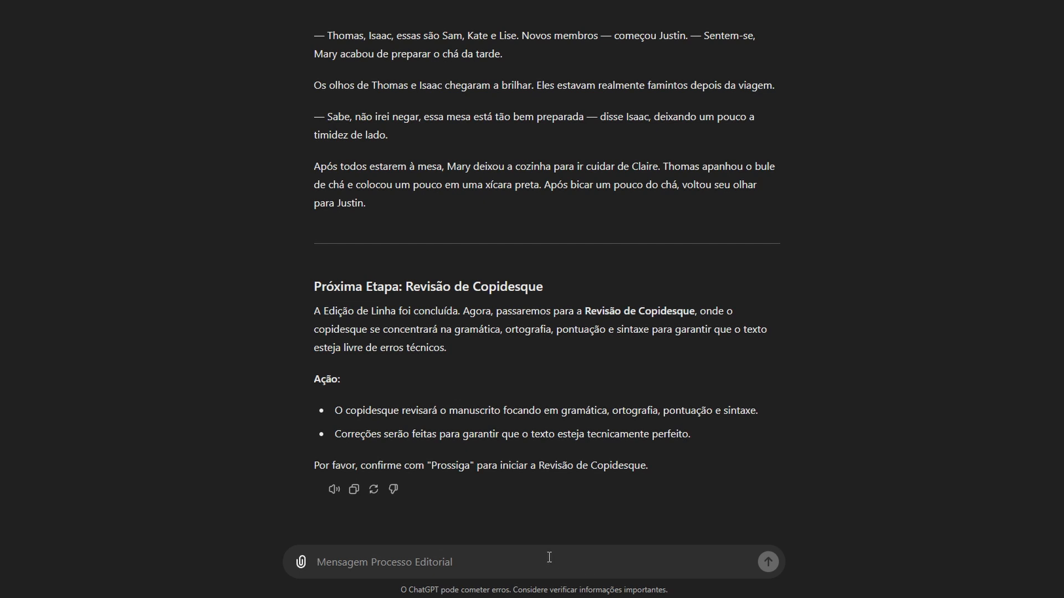
pyautogui.write('prossiga')
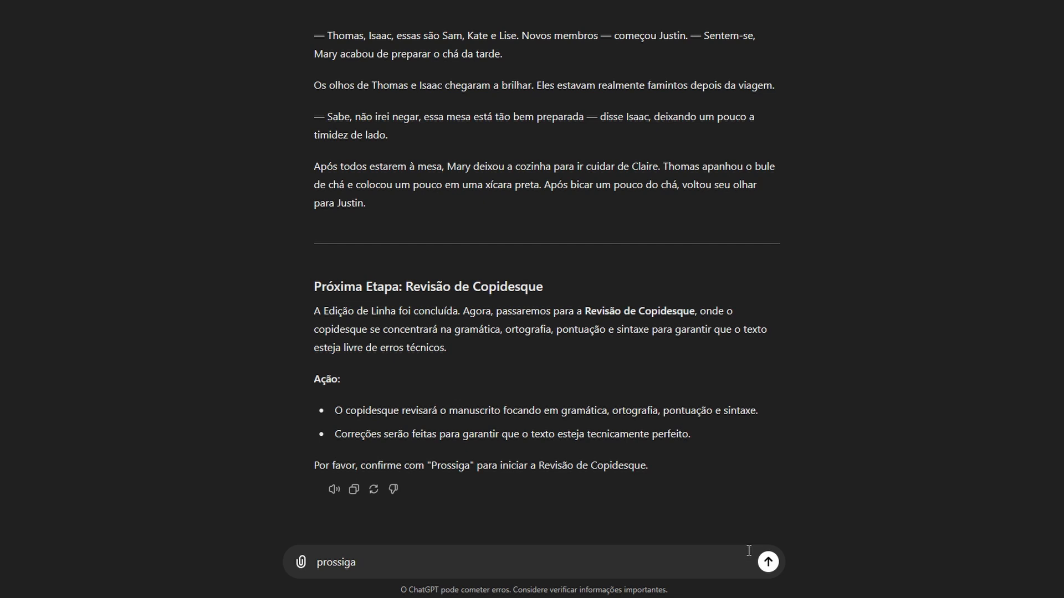
pyautogui.moveTo(386, 561); pyautogui.dragTo(241, 553)
pyautogui.hotkey('ctrl', 'x')
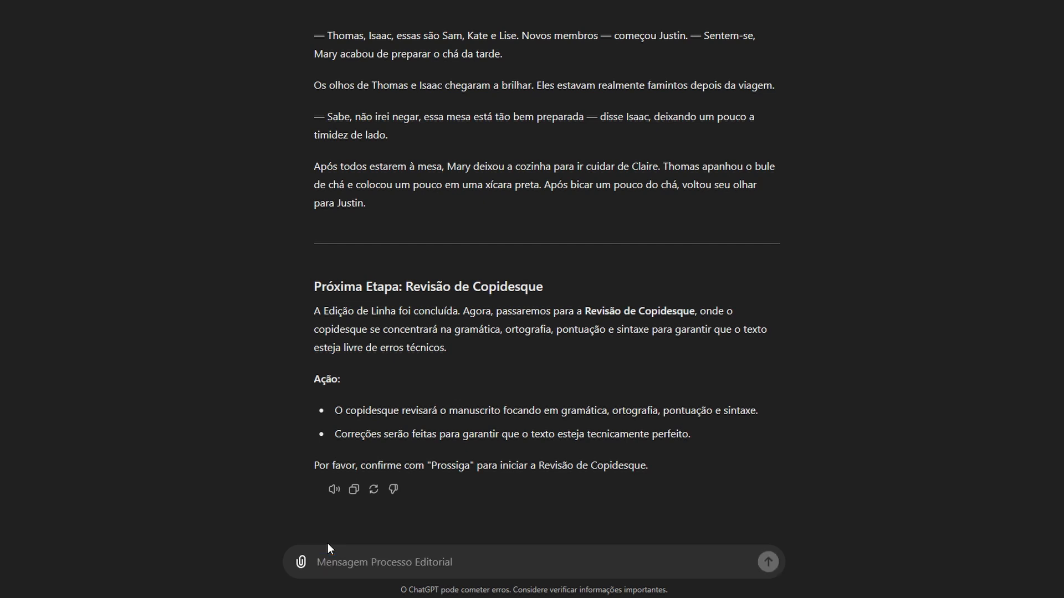
# Request a "relatório de modificaçoes" for the line editing and read its Melhorias Realizadas list down to the revised chapter.
pyautogui.write('relat')
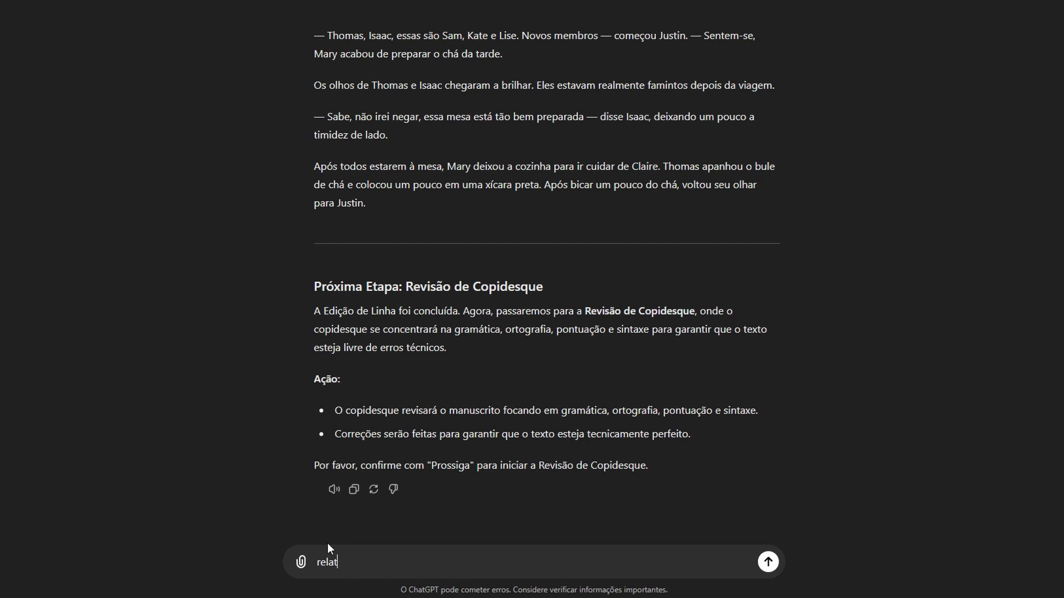
pyautogui.write('ório de modificaçoes')
pyautogui.press('Return')
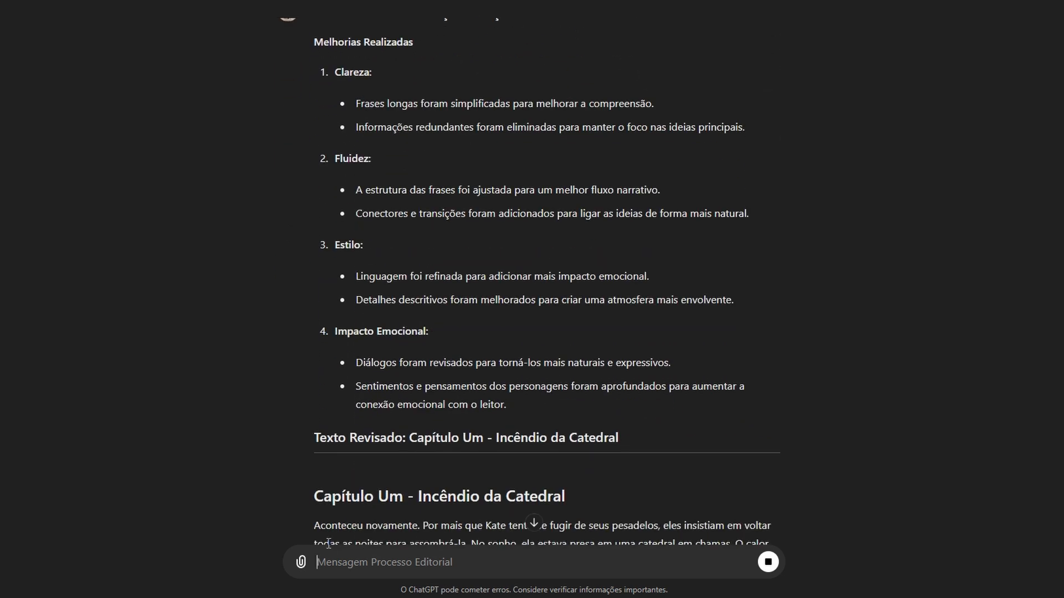
pyautogui.scroll(5, 499, 255)
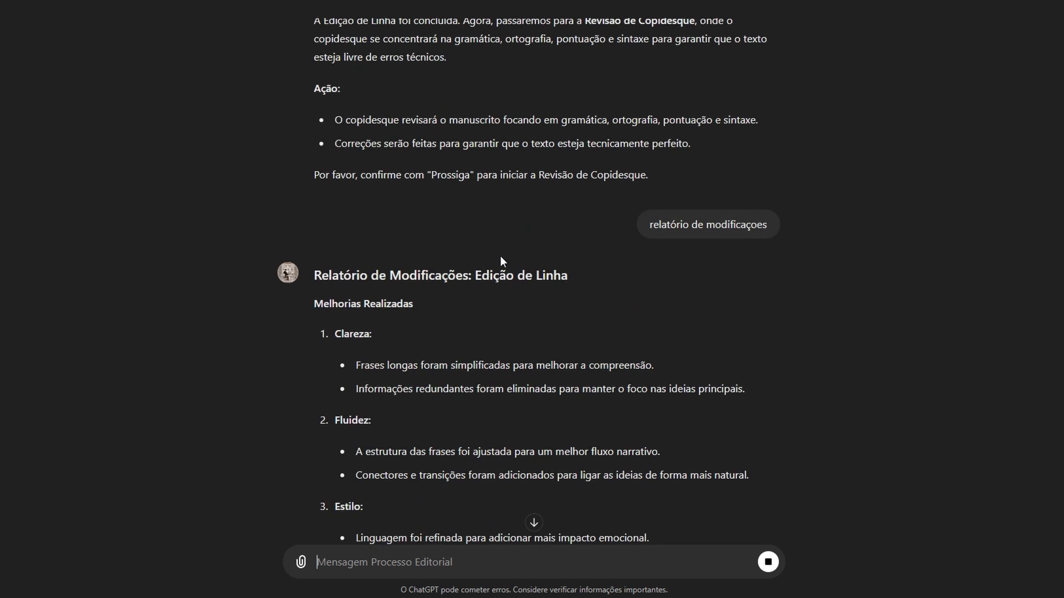
pyautogui.scroll(-4, 417, 333)
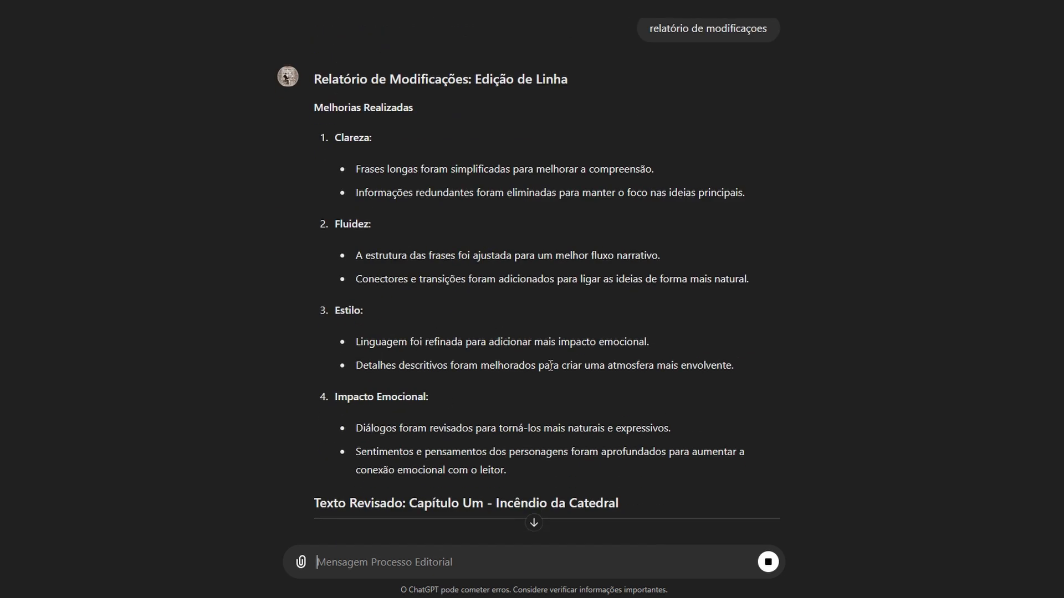
pyautogui.scroll(-3, 632, 383)
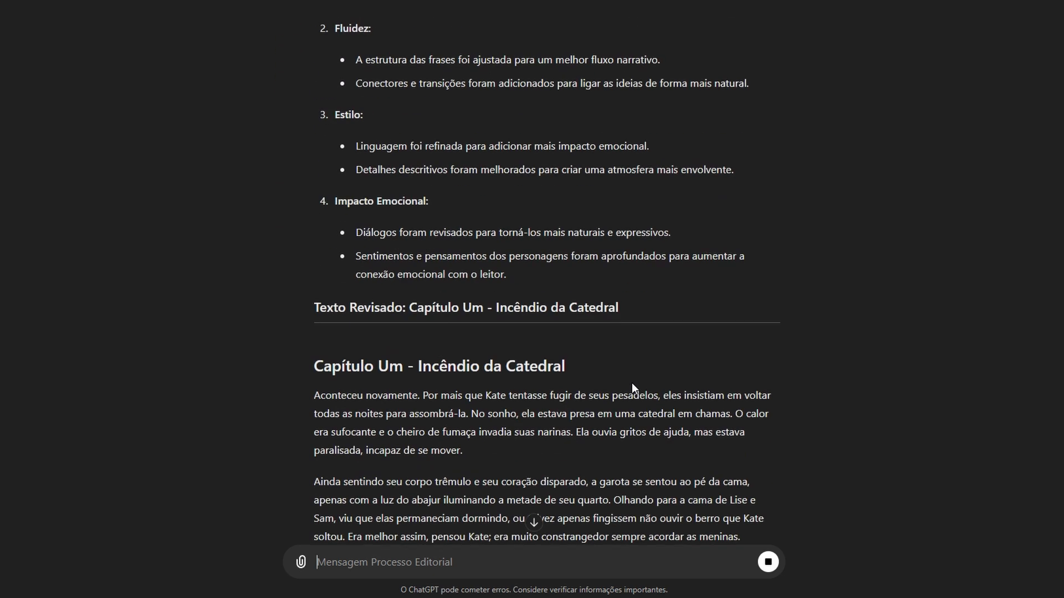
# Review the line-editing report's Clareza, Fluidez, Estilo and Impacto Emocional points and the revised chapter below it.
pyautogui.scroll(5, 626, 394)
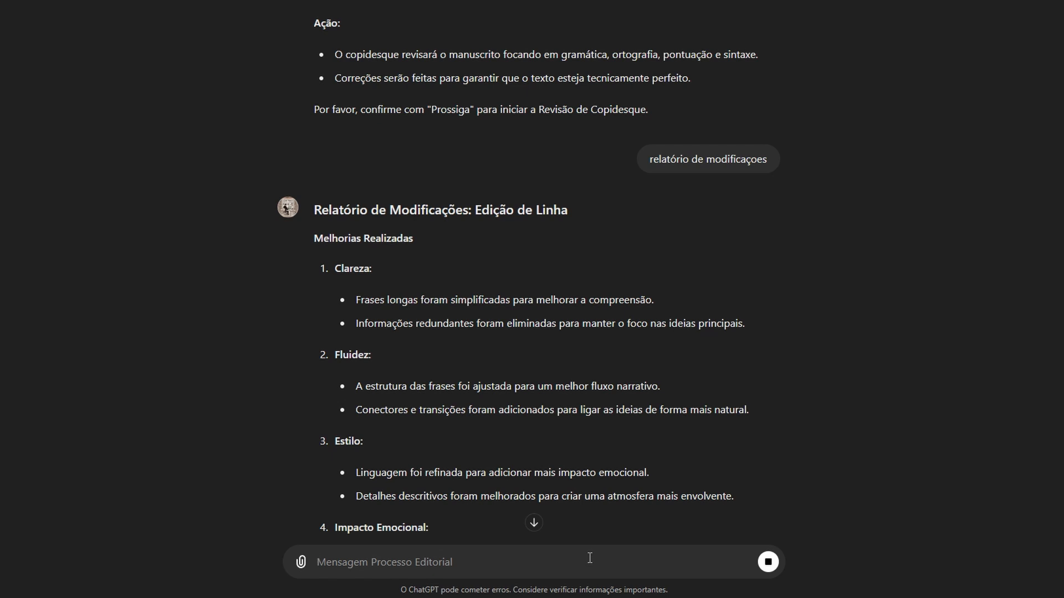
pyautogui.scroll(-1, 559, 287)
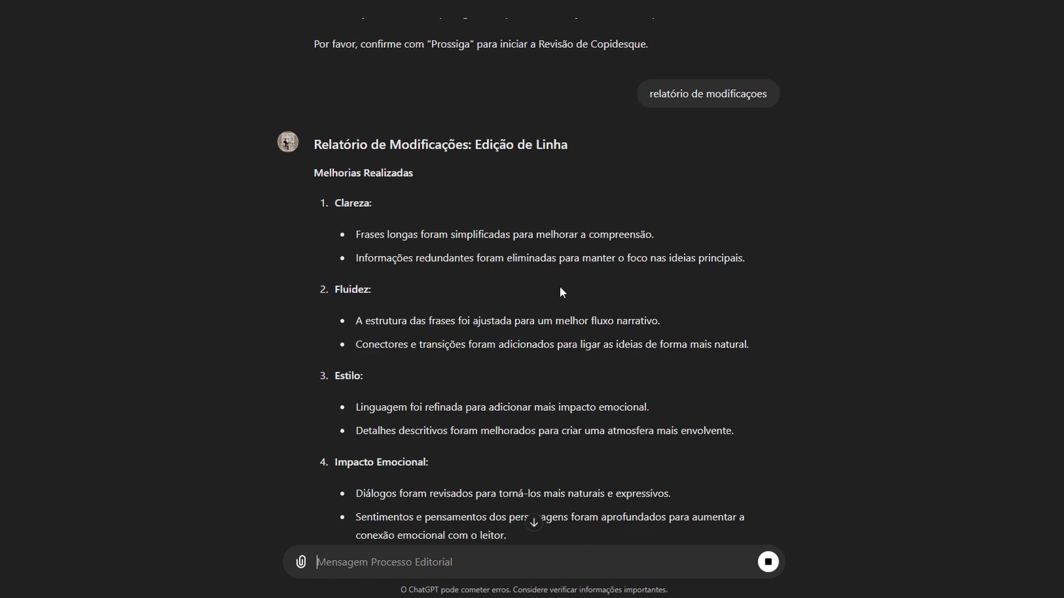
pyautogui.scroll(-1, 559, 287)
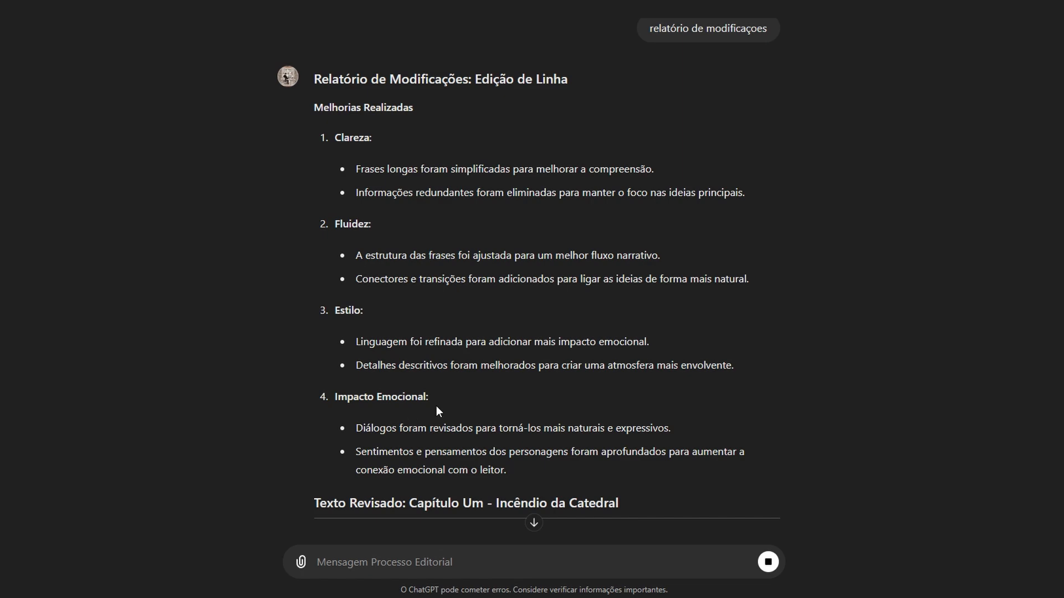
pyautogui.scroll(-20, 697, 344)
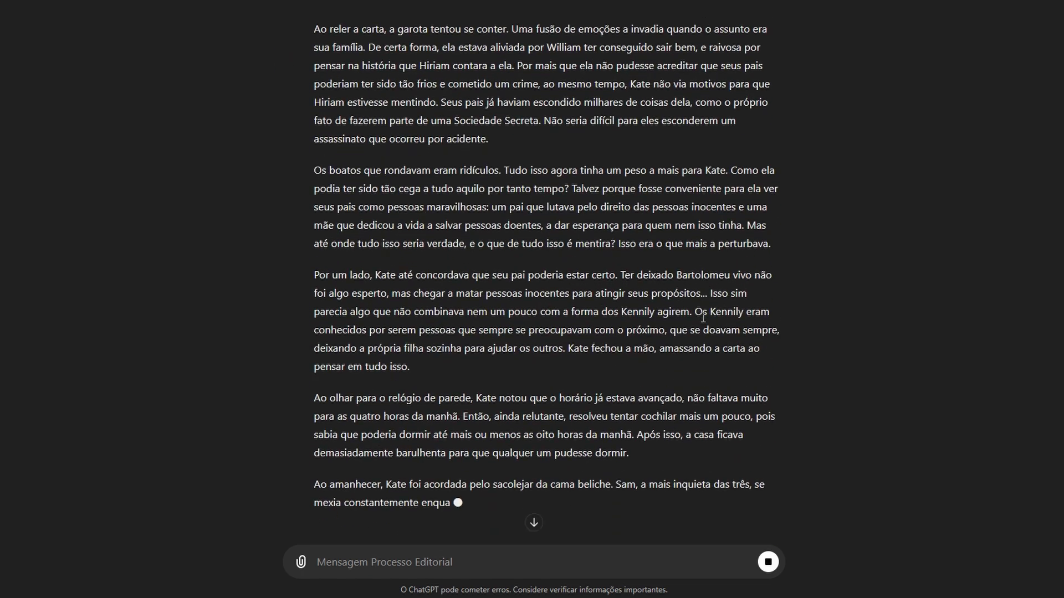
pyautogui.scroll(-10, 702, 316)
# Copy the heading "Próxima Etapa: Revisão de Copidesque" from the earlier reply and send it as the message to start copyediting.
pyautogui.scroll(20, 703, 317)
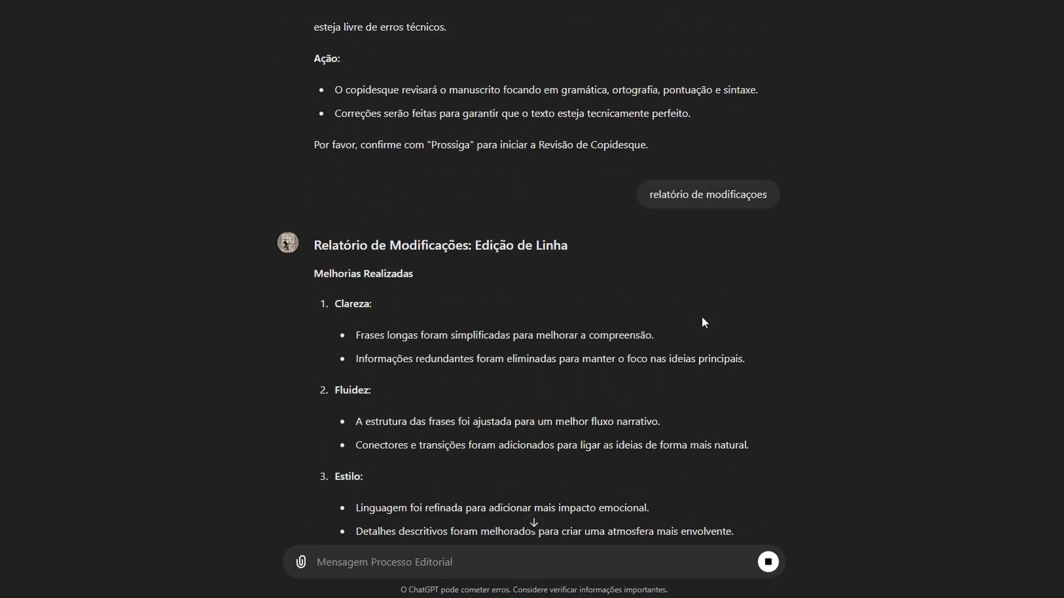
pyautogui.scroll(5, 702, 319)
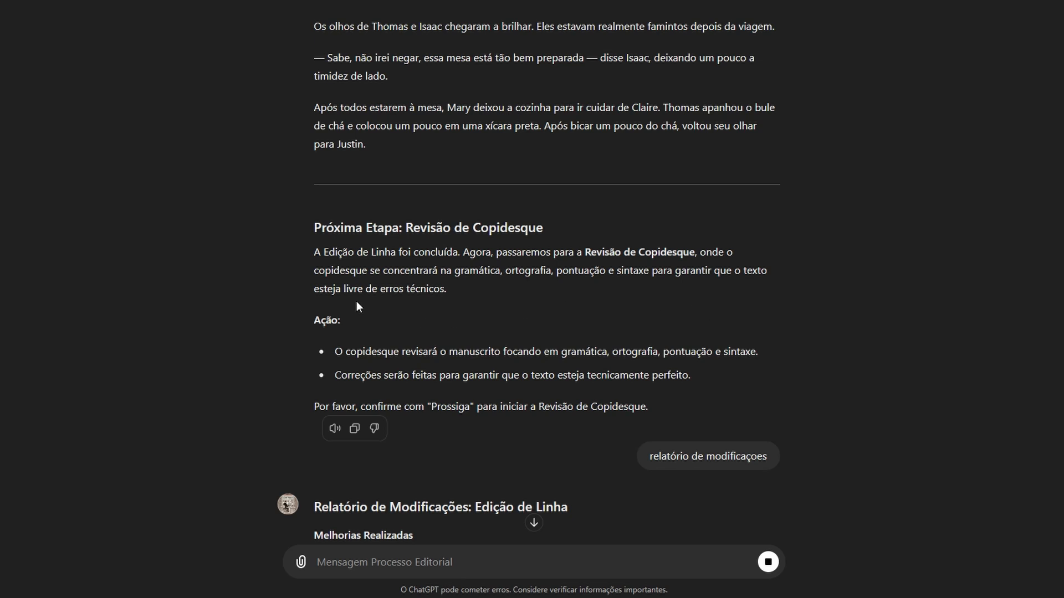
pyautogui.moveTo(316, 225); pyautogui.dragTo(544, 217)
pyautogui.rightClick(522, 230)
pyautogui.click(538, 242)
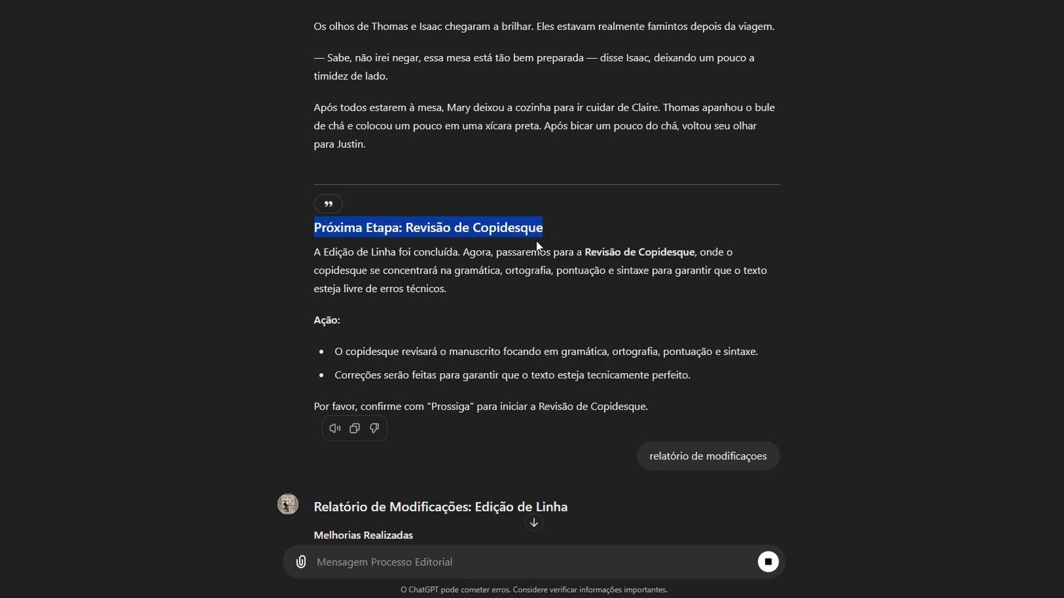
pyautogui.scroll(-20, 536, 241)
pyautogui.scroll(-8, 533, 241)
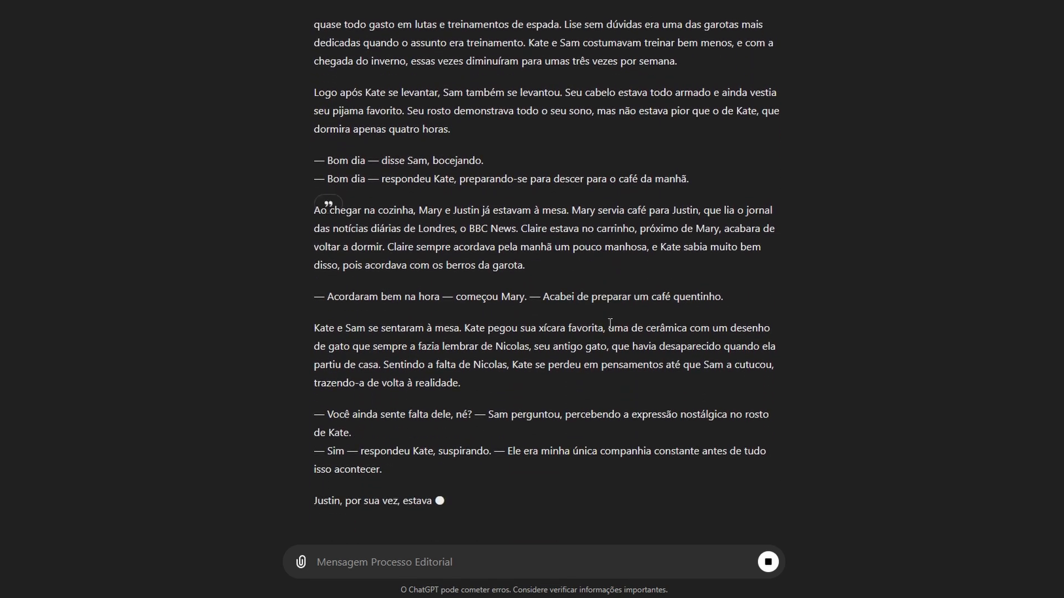
pyautogui.hotkey('ctrl', 'v')
pyautogui.press('Return')
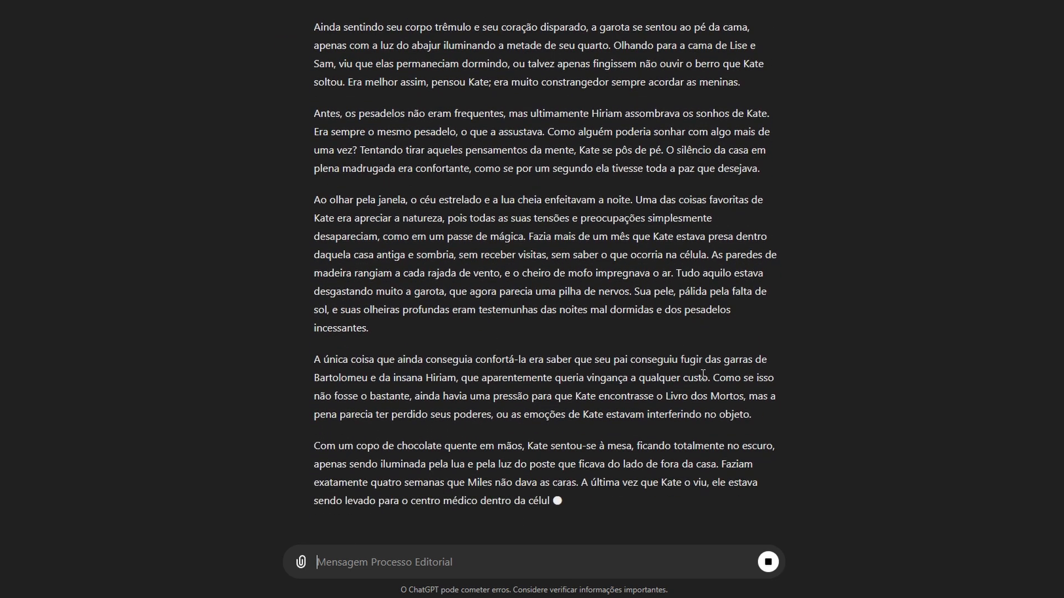
# Check the opening of the Revisão de Copidesque reply and continue the interrupted generation of the copyedited chapter.
pyautogui.scroll(8, 699, 370)
pyautogui.scroll(1, 704, 379)
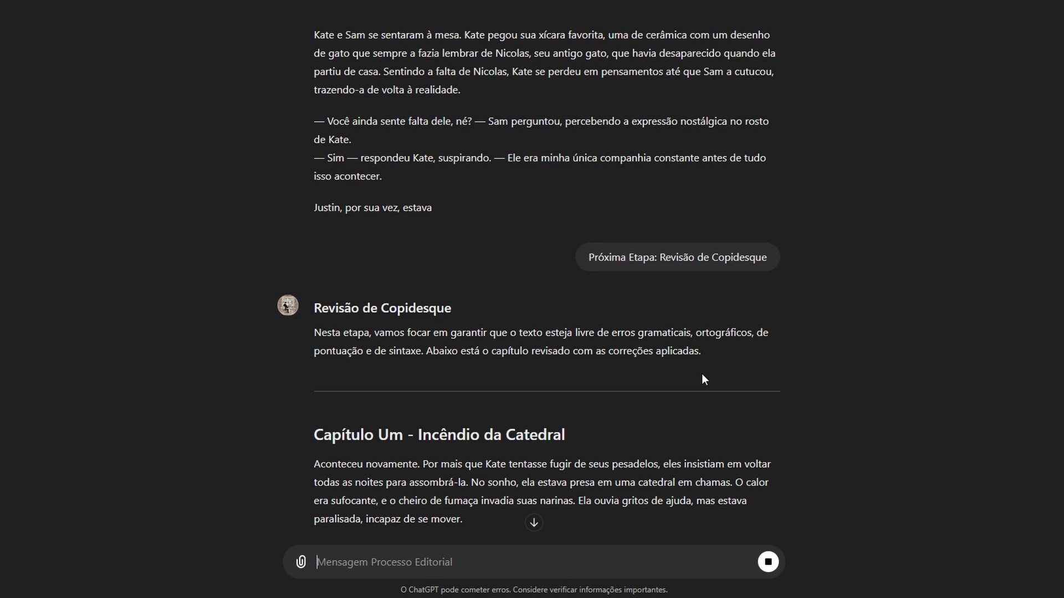
pyautogui.scroll(3, 703, 376)
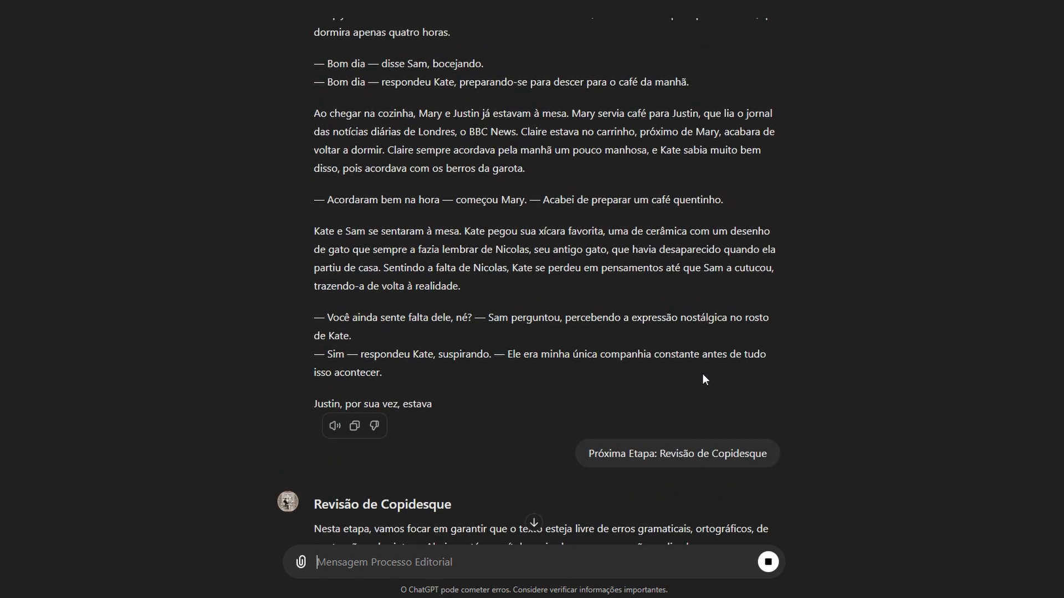
pyautogui.scroll(-10, 703, 376)
pyautogui.scroll(-5, 703, 373)
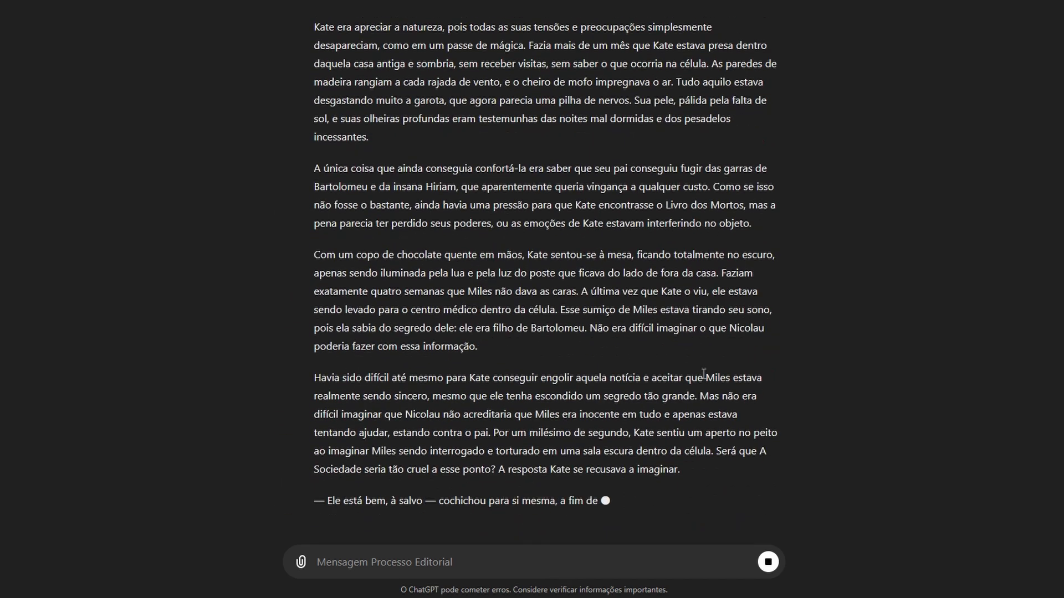
pyautogui.scroll(13, 702, 373)
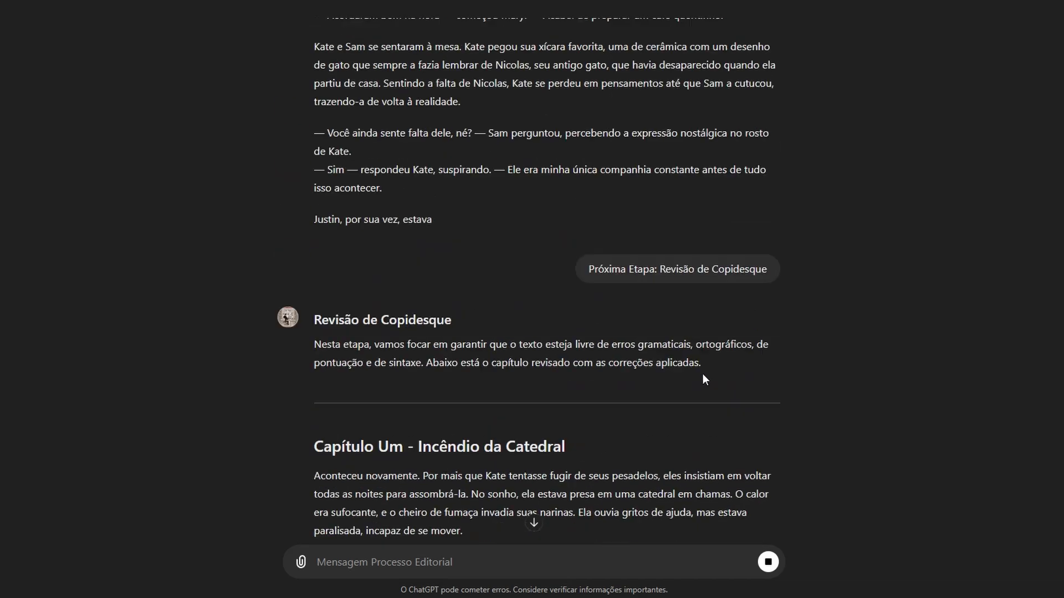
pyautogui.scroll(-8, 702, 374)
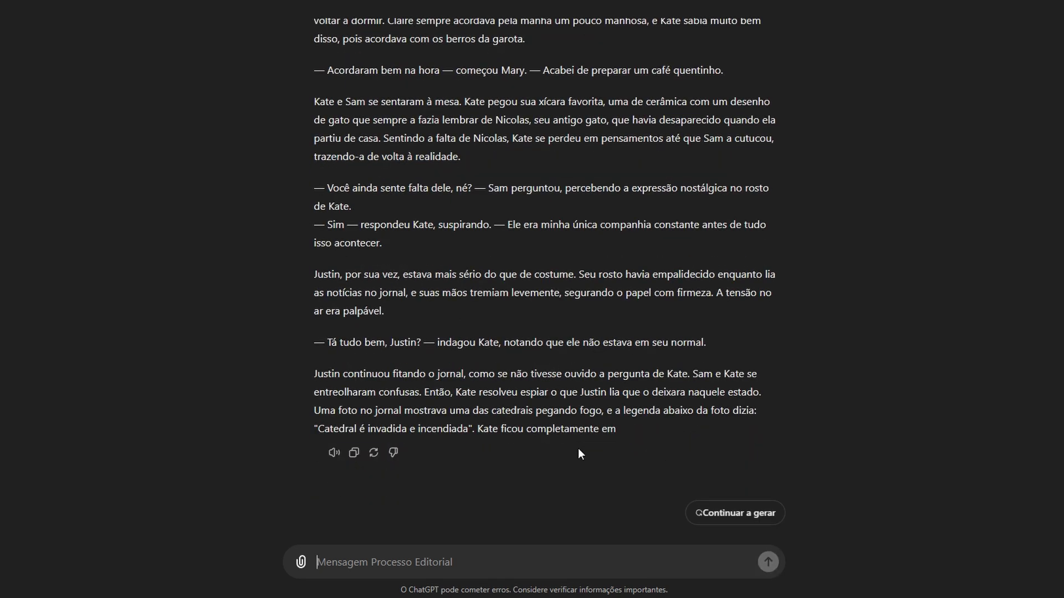
pyautogui.click(742, 513)
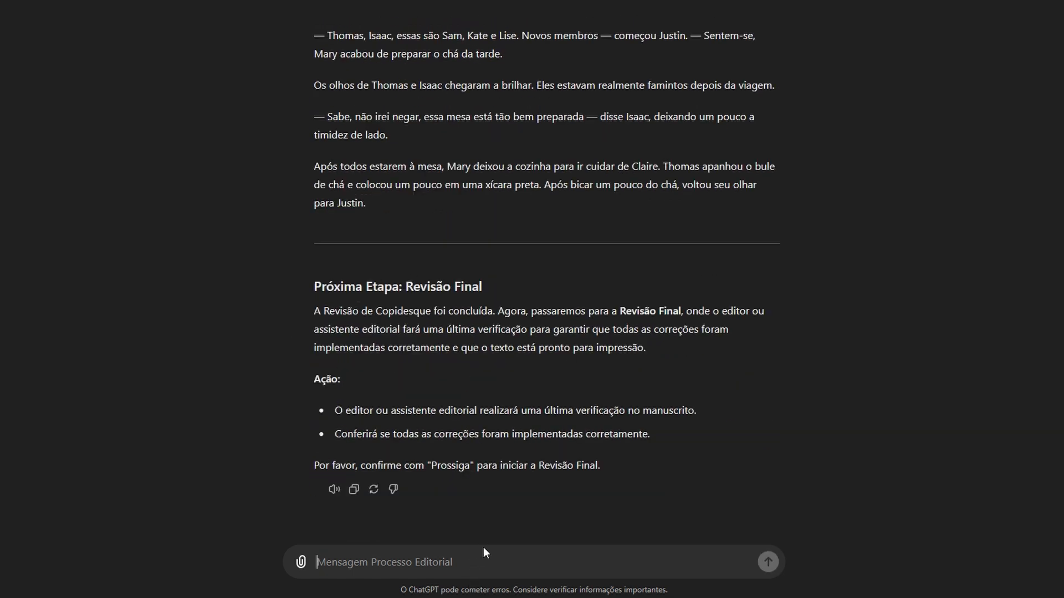
# Send "prossiga" to start the Revisão Final stage.
pyautogui.write('prossi')
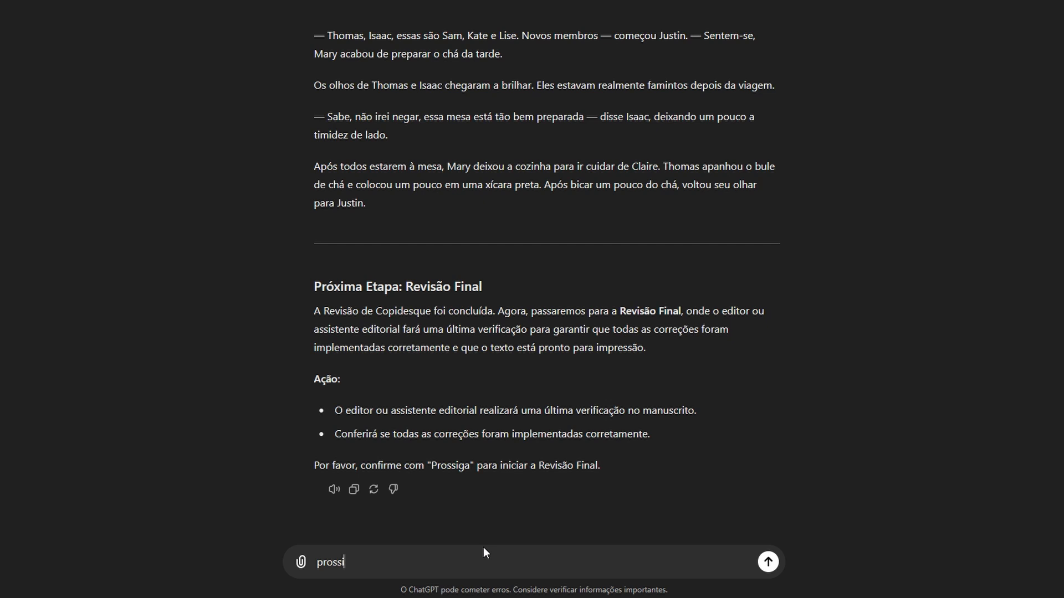
pyautogui.write('ga')
pyautogui.click(768, 562)
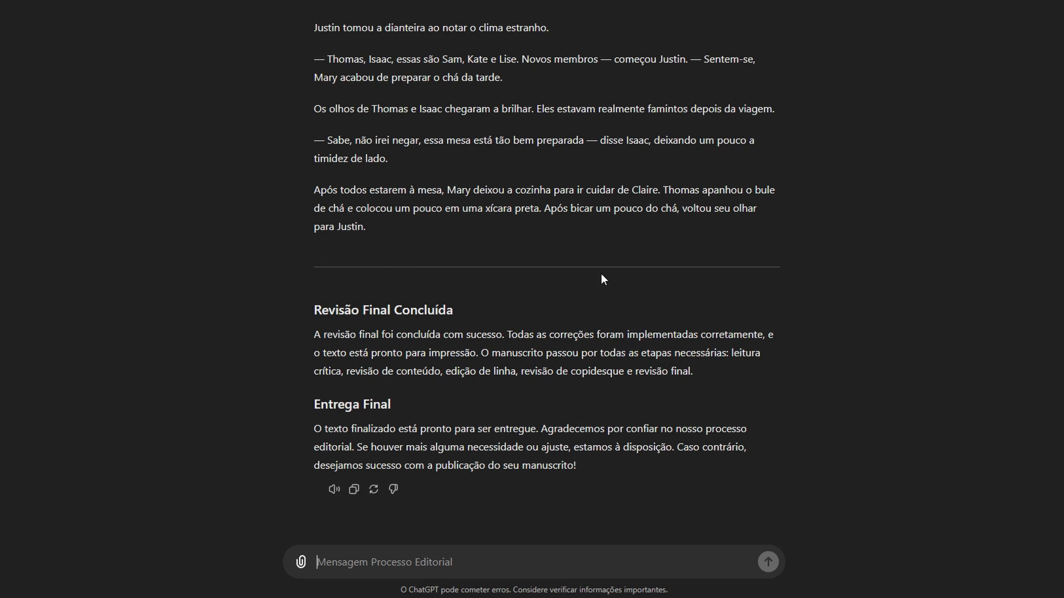
# Read the Revisão Final Concluída and Entrega Final sections at the end of the reply.
pyautogui.moveTo(363, 313); pyautogui.dragTo(498, 319)
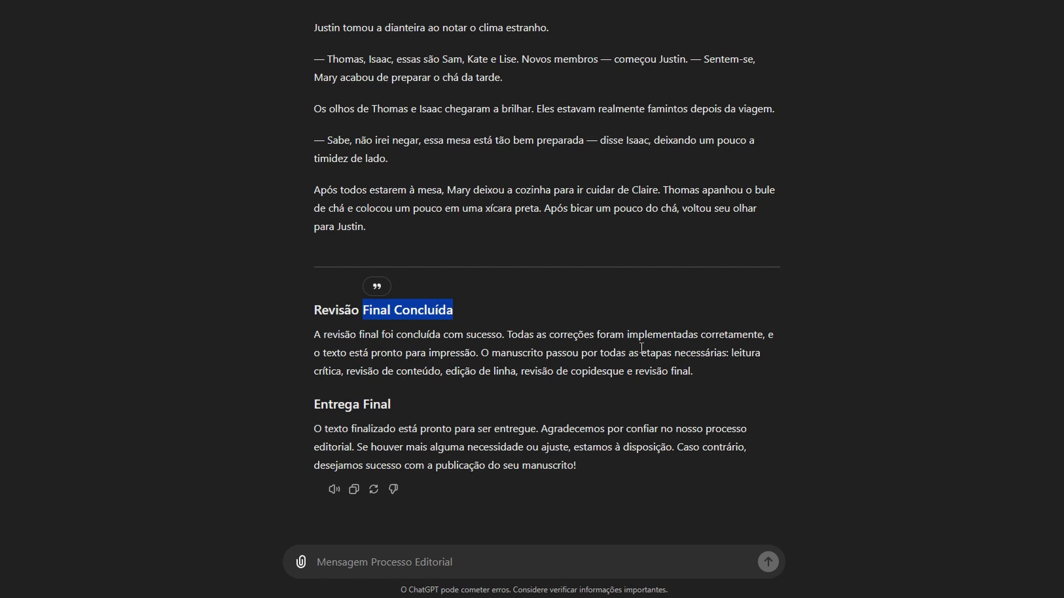
pyautogui.click(612, 350)
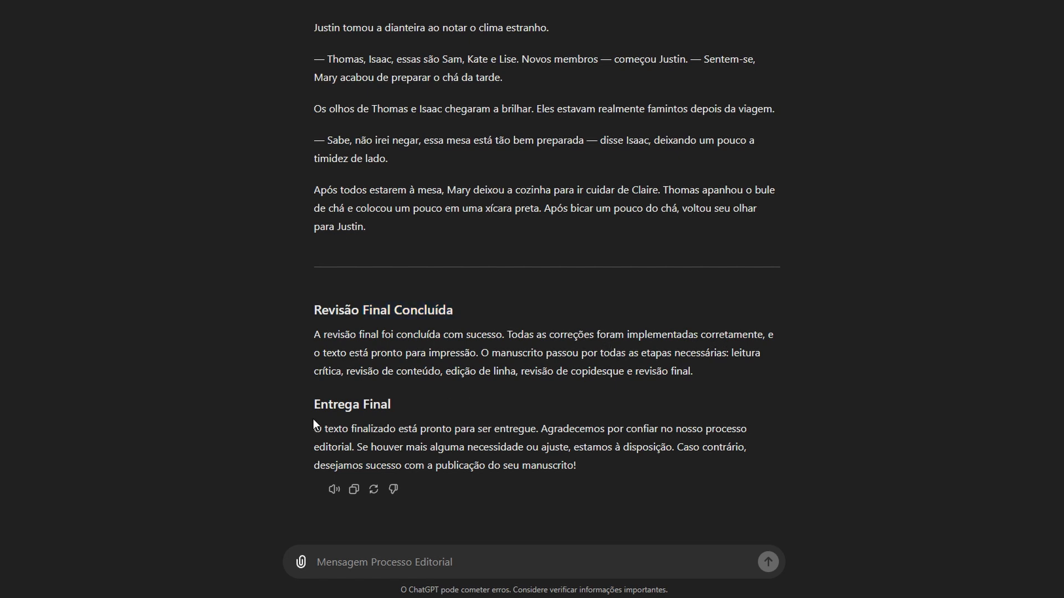
pyautogui.moveTo(313, 418); pyautogui.dragTo(421, 416)
pyautogui.click(479, 437)
pyautogui.moveTo(548, 428); pyautogui.dragTo(672, 427)
pyautogui.moveTo(738, 428); pyautogui.dragTo(748, 429)
pyautogui.moveTo(404, 446); pyautogui.dragTo(604, 481)
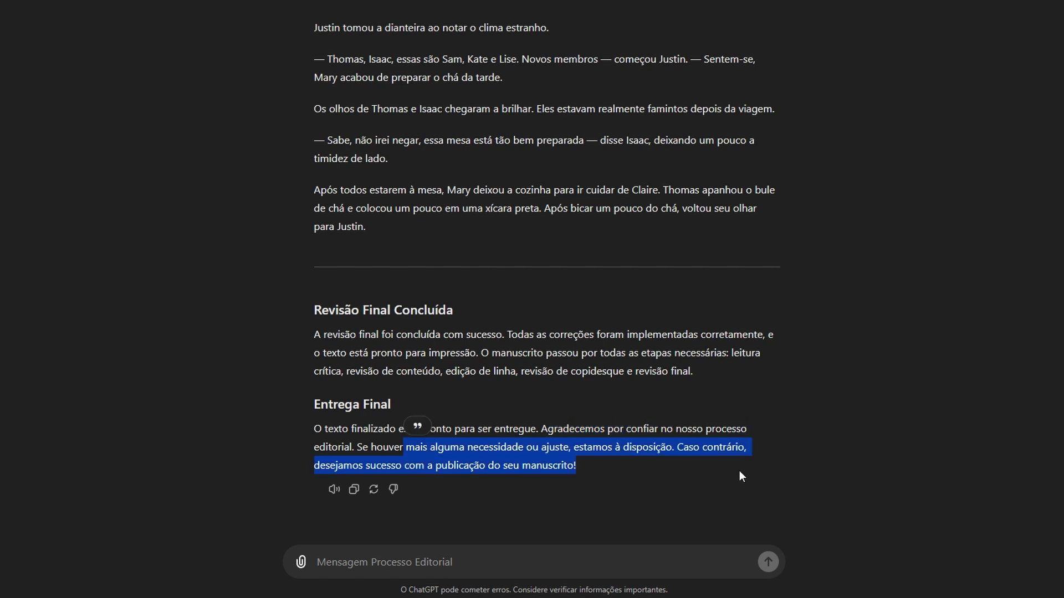
# Look back through the final-revision chapter to its Revisão Final introduction and down again to the closing delivery note.
pyautogui.scroll(15, 650, 364)
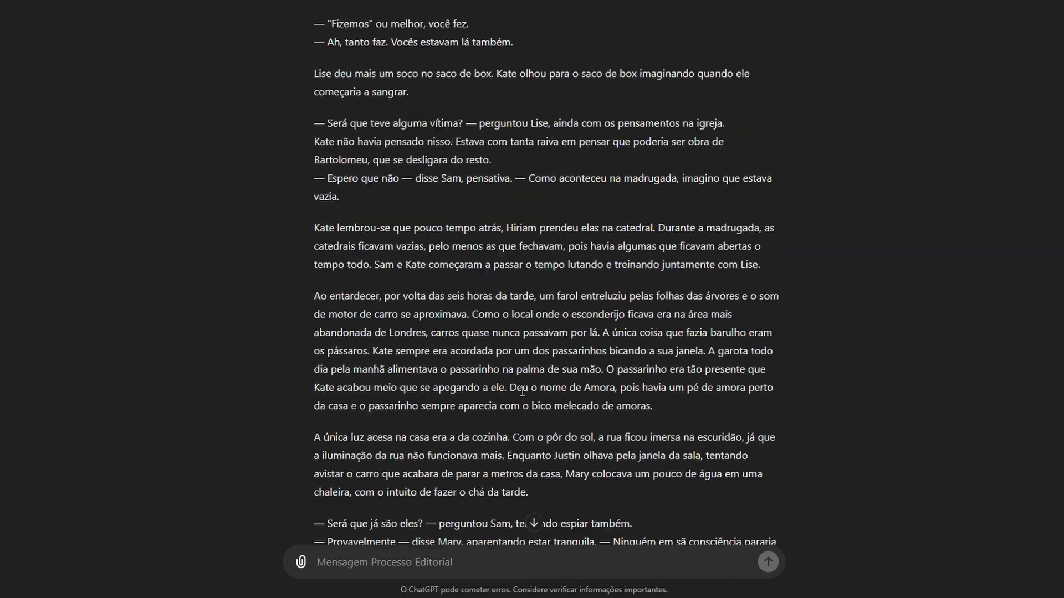
pyautogui.scroll(20, 522, 392)
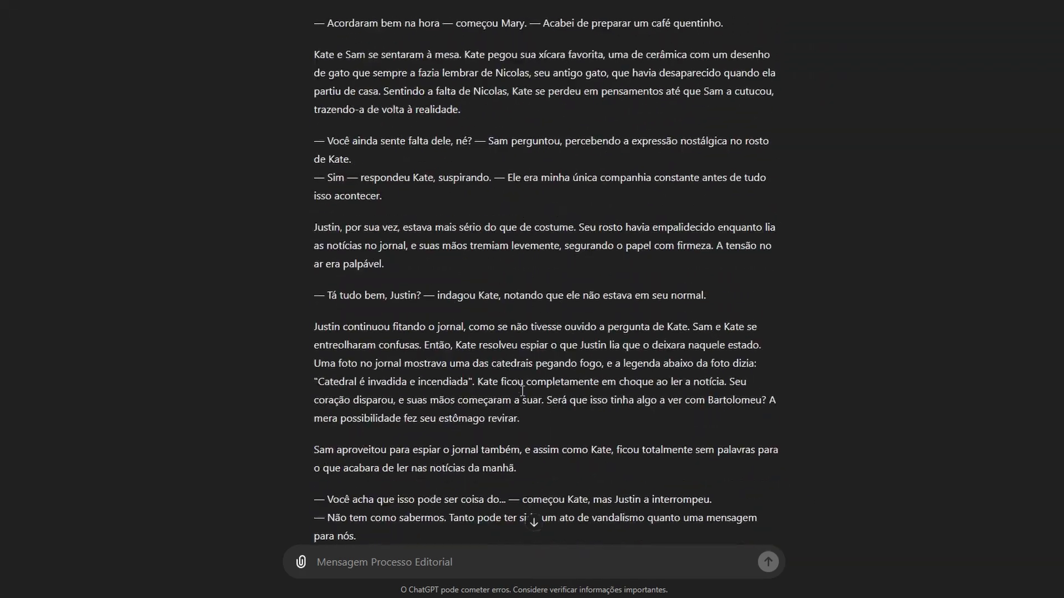
pyautogui.scroll(20, 522, 391)
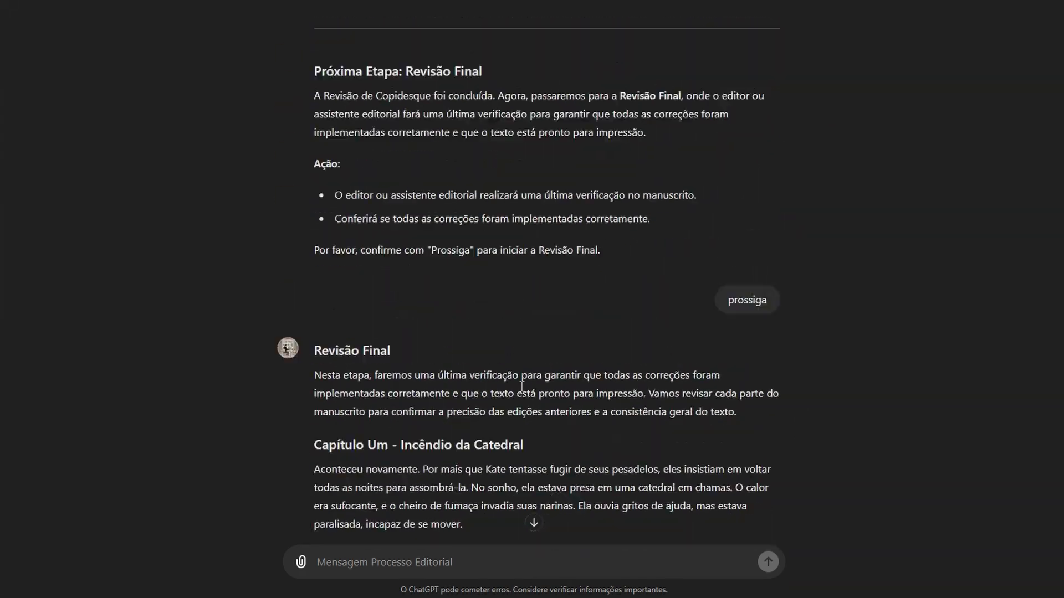
pyautogui.scroll(-8, 521, 385)
pyautogui.scroll(6, 406, 330)
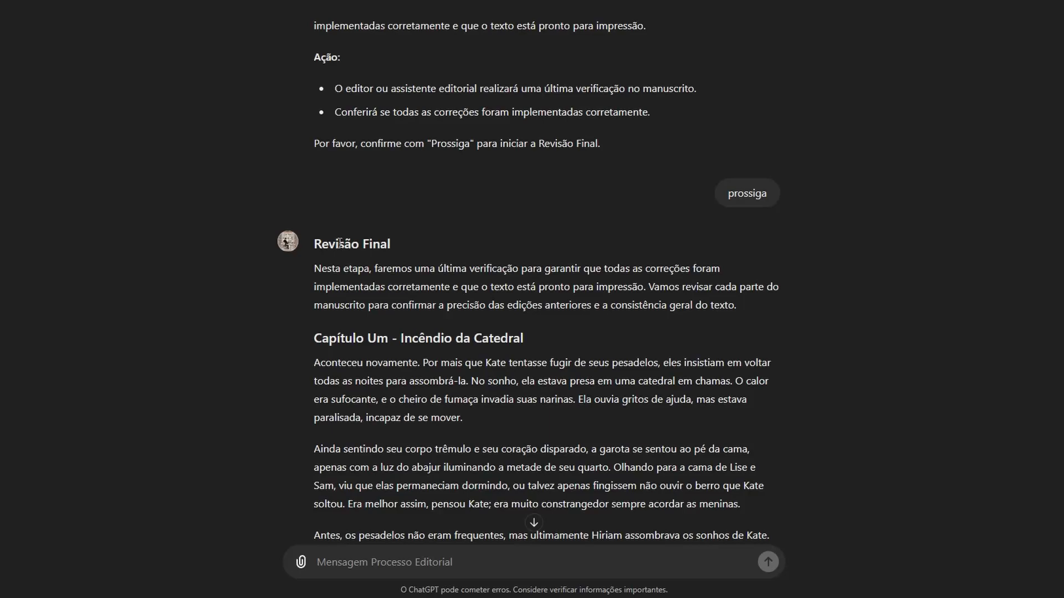
pyautogui.moveTo(340, 244); pyautogui.dragTo(411, 241)
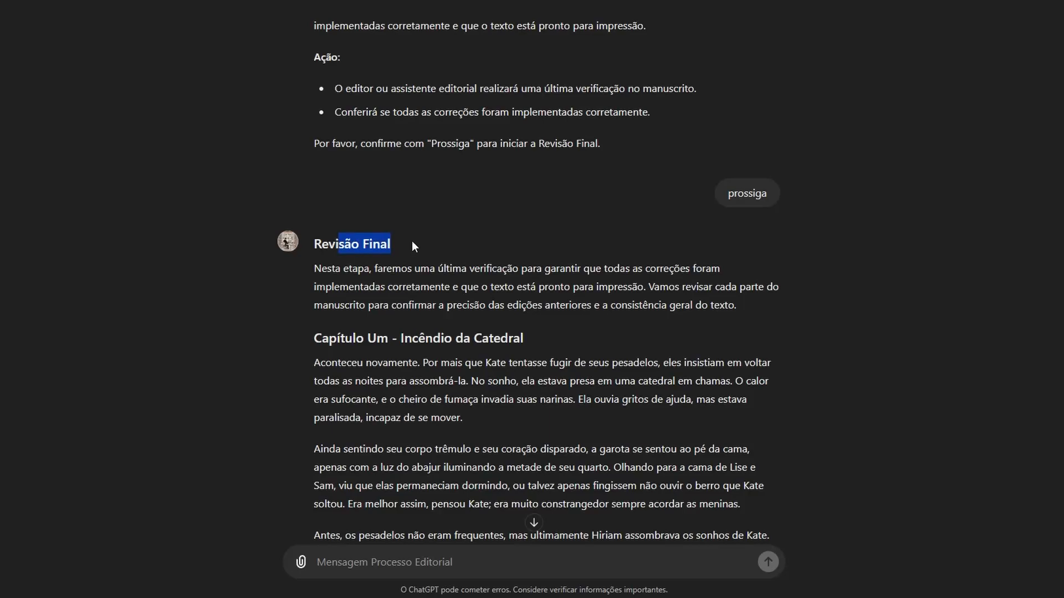
pyautogui.click(589, 329)
pyautogui.scroll(-20, 616, 346)
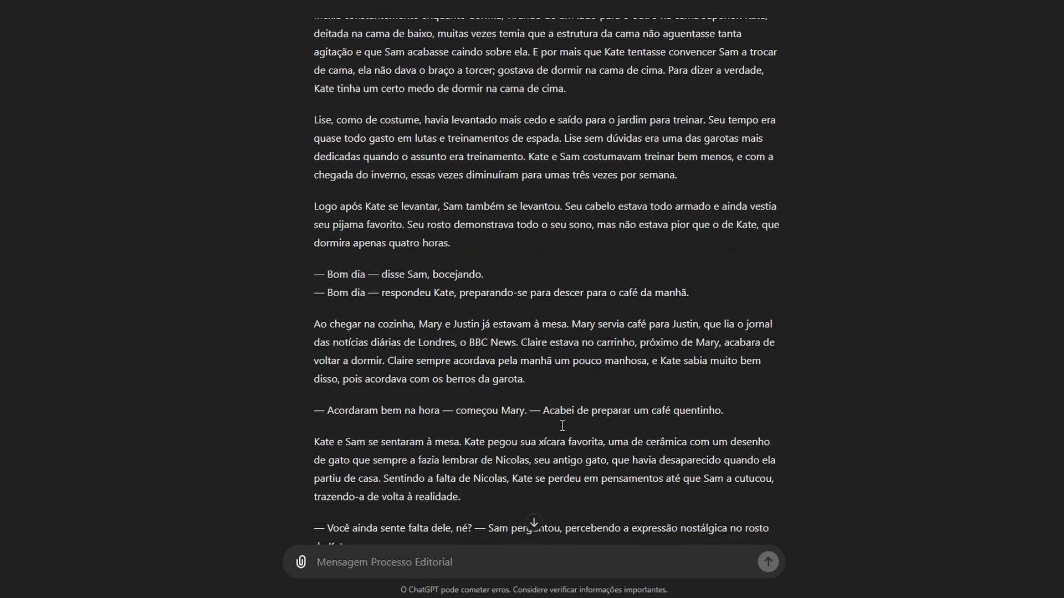
pyautogui.scroll(-20, 562, 425)
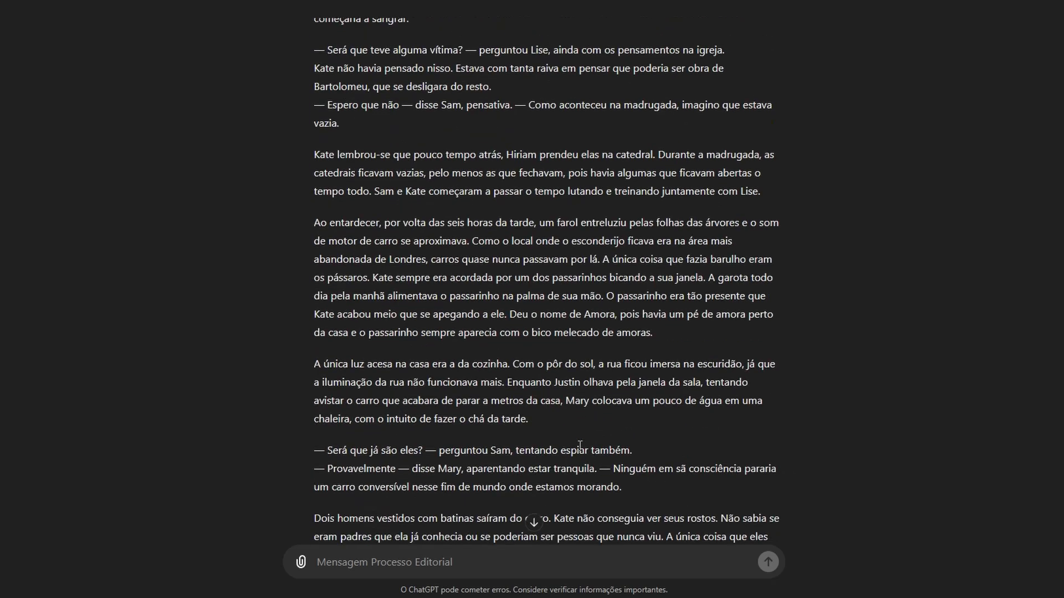
pyautogui.scroll(-20, 580, 445)
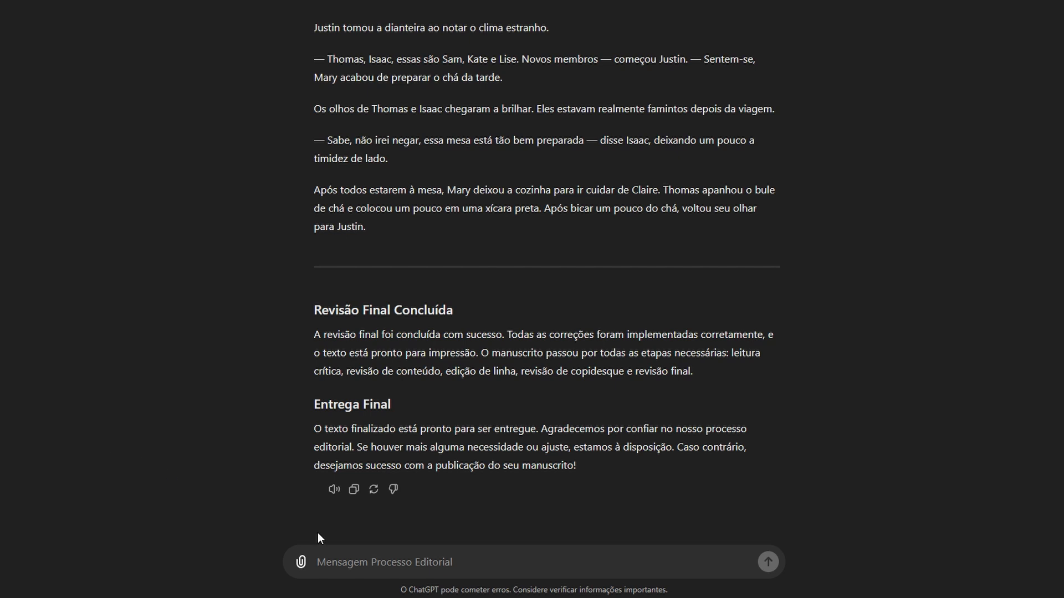
# Attach "A Fera Bélica.pdf" from the computer and send it with the message "leia o arquivo completo para ter o contexto que precisa.".
pyautogui.click(301, 565)
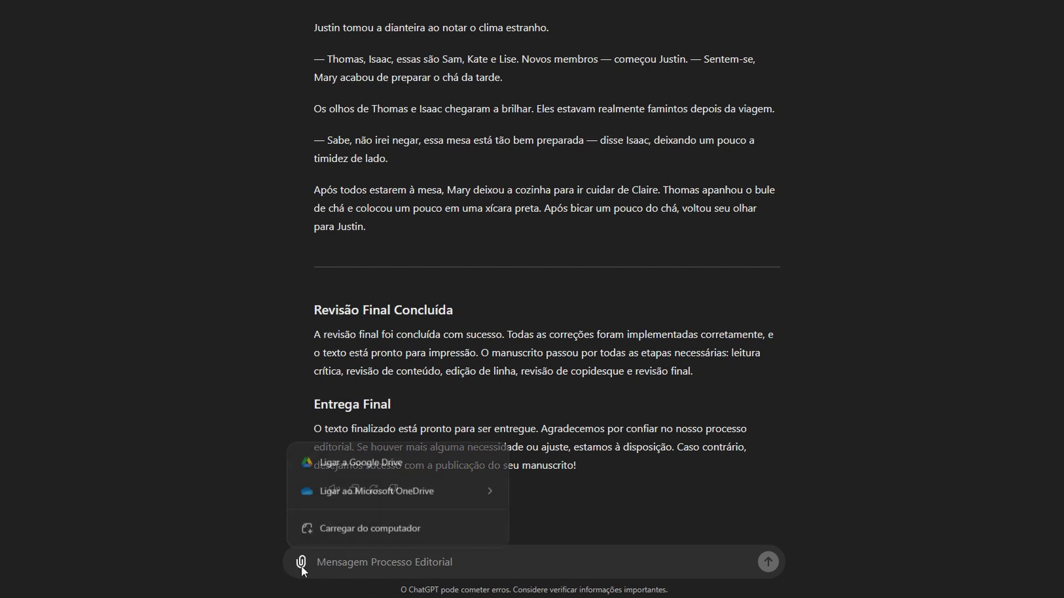
pyautogui.click(333, 533)
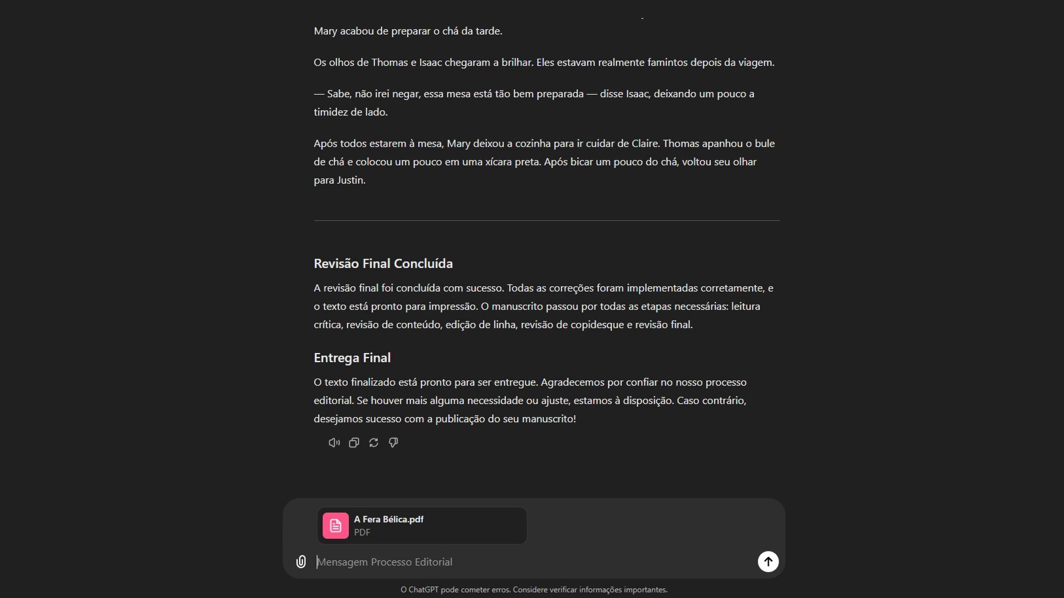
pyautogui.write('leia o arqu')
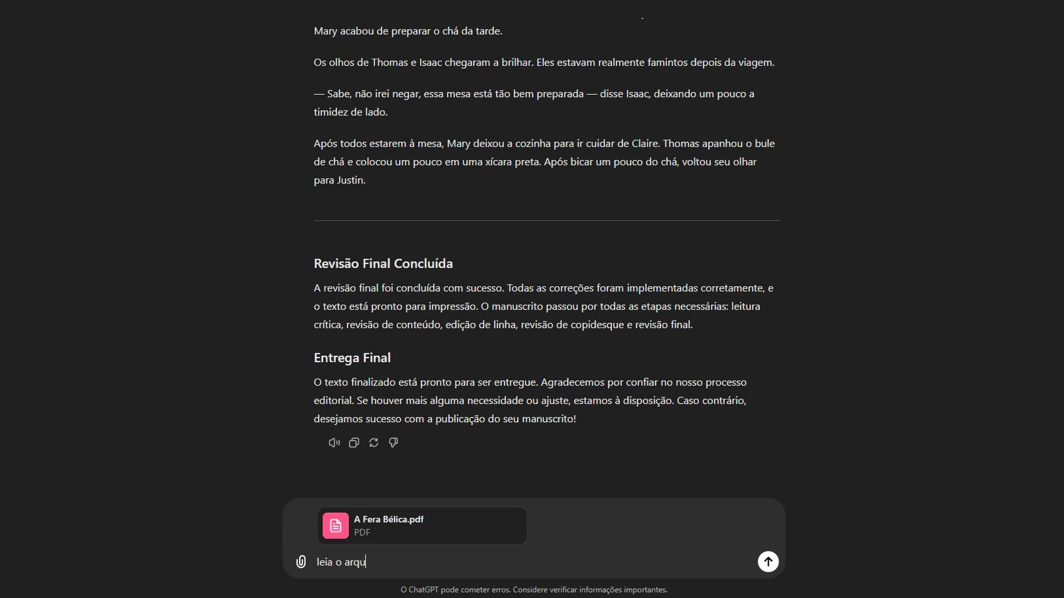
pyautogui.write('ivo completo para ter o tee')
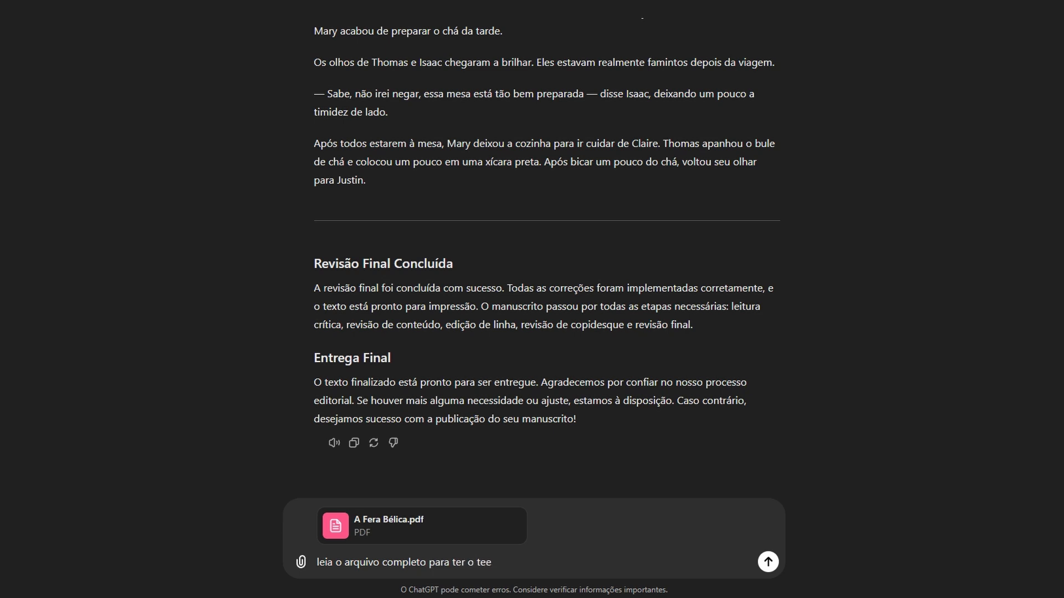
pyautogui.write('to')
pyautogui.write('te')
pyautogui.write('xto que precisa.')
pyautogui.press('Return')
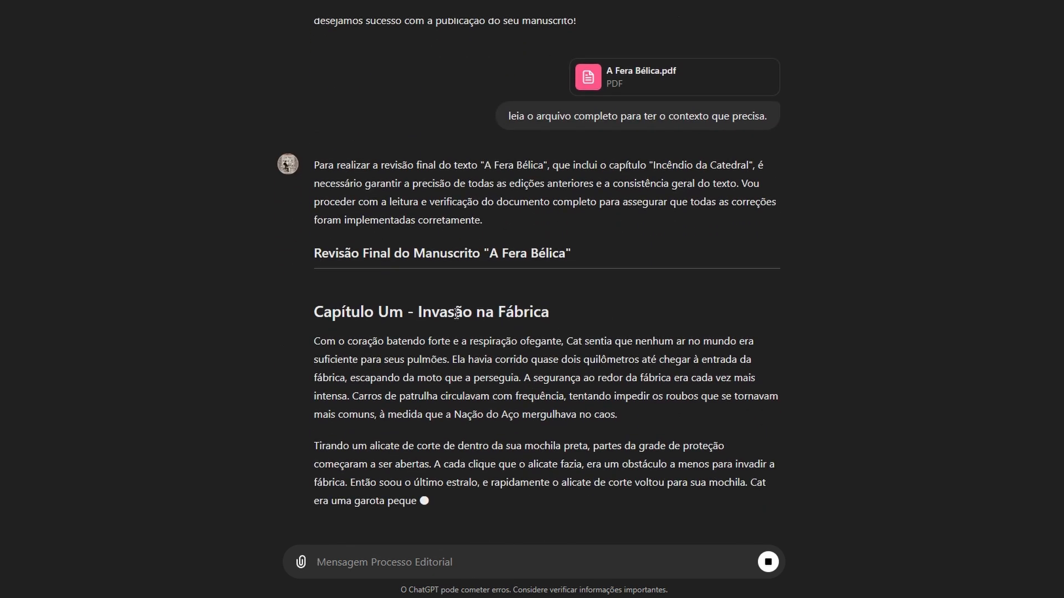
# Read the opening of the reply on the "A Fera Bélica" manuscript and look back at the request with the attached PDF.
pyautogui.moveTo(509, 347); pyautogui.dragTo(687, 401)
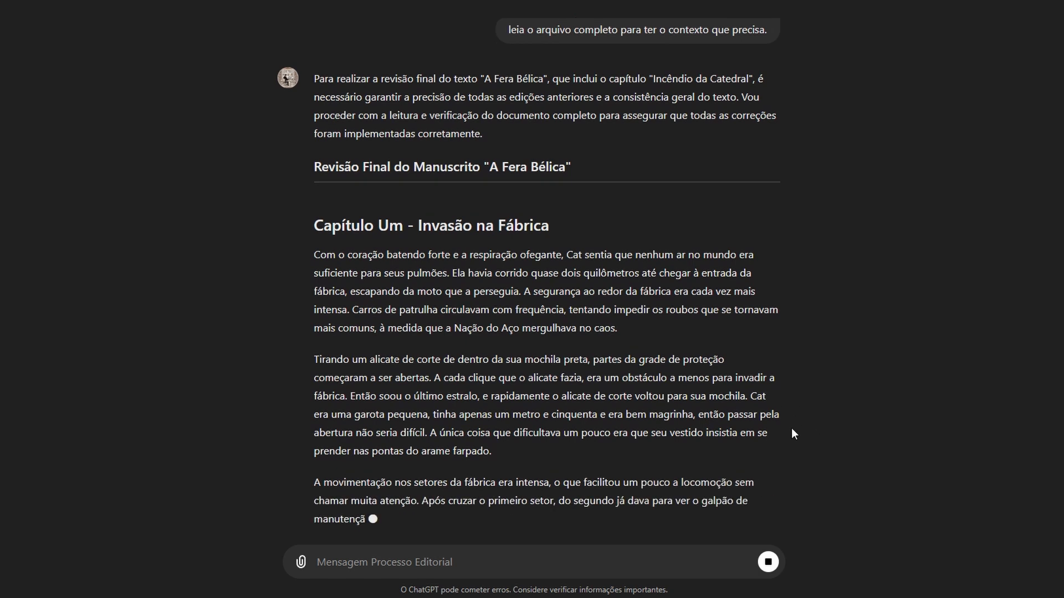
pyautogui.scroll(3, 789, 423)
pyautogui.scroll(5, 789, 420)
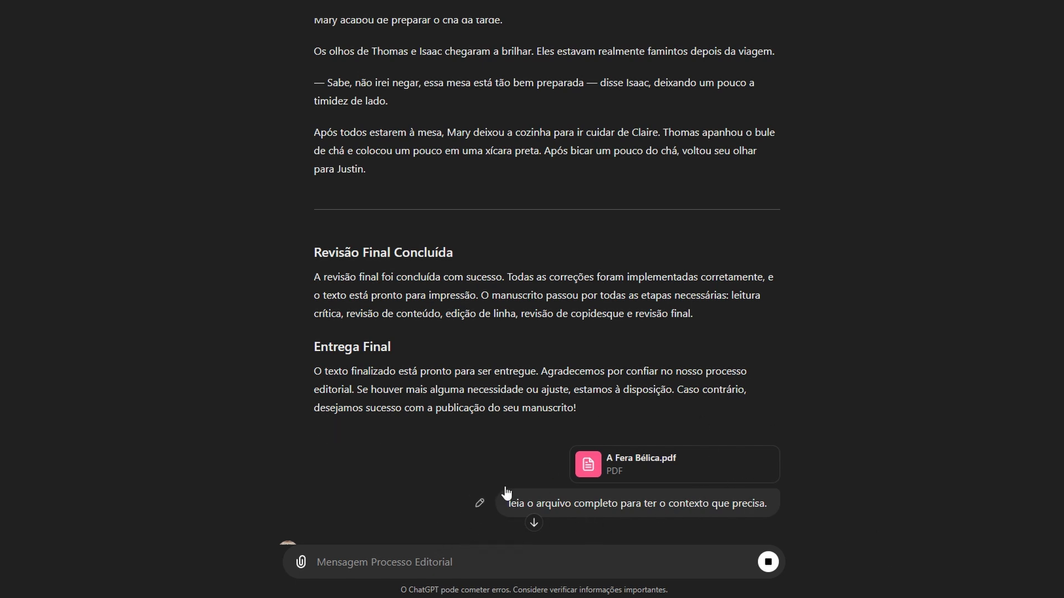
# Look through the reply on the attached PDF, including its "Incêndio da Catedral" revision, and the end of the earlier final-revision chapter.
pyautogui.click(376, 572)
pyautogui.scroll(-7, 574, 192)
pyautogui.scroll(-20, 632, 189)
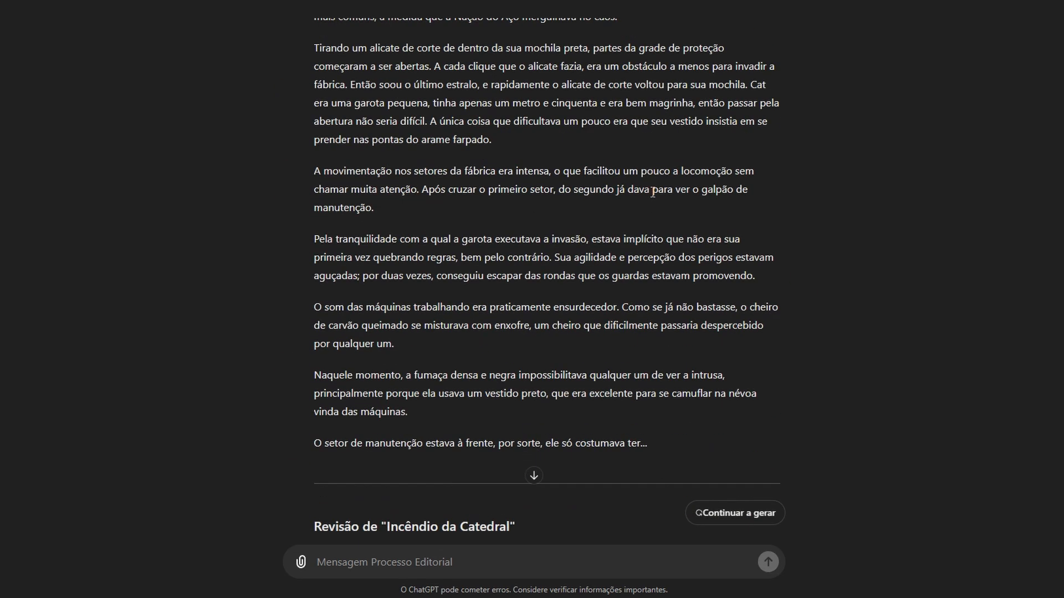
pyautogui.scroll(-20, 728, 245)
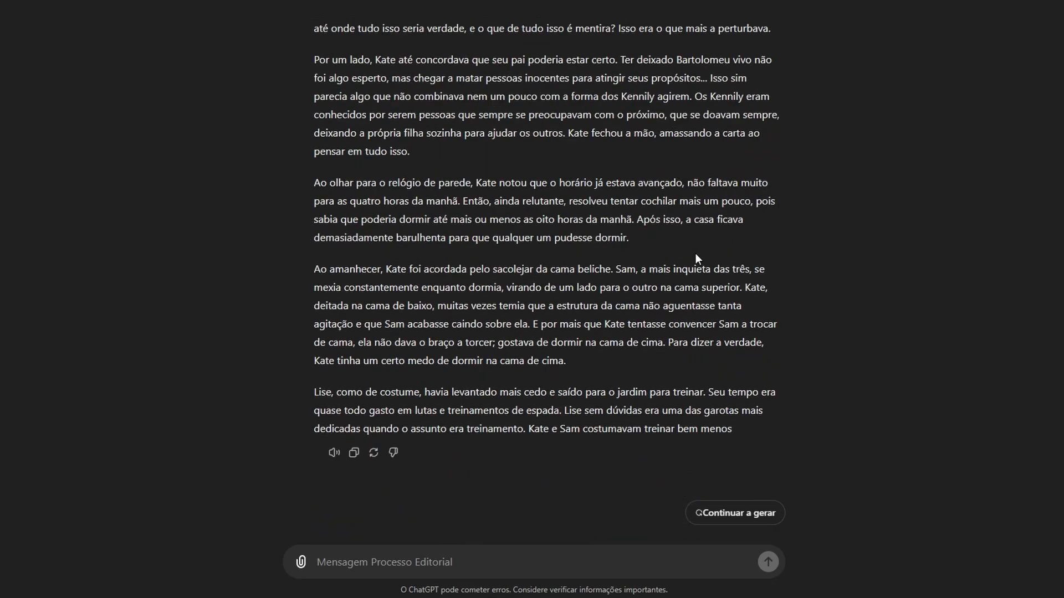
pyautogui.scroll(-10, 670, 275)
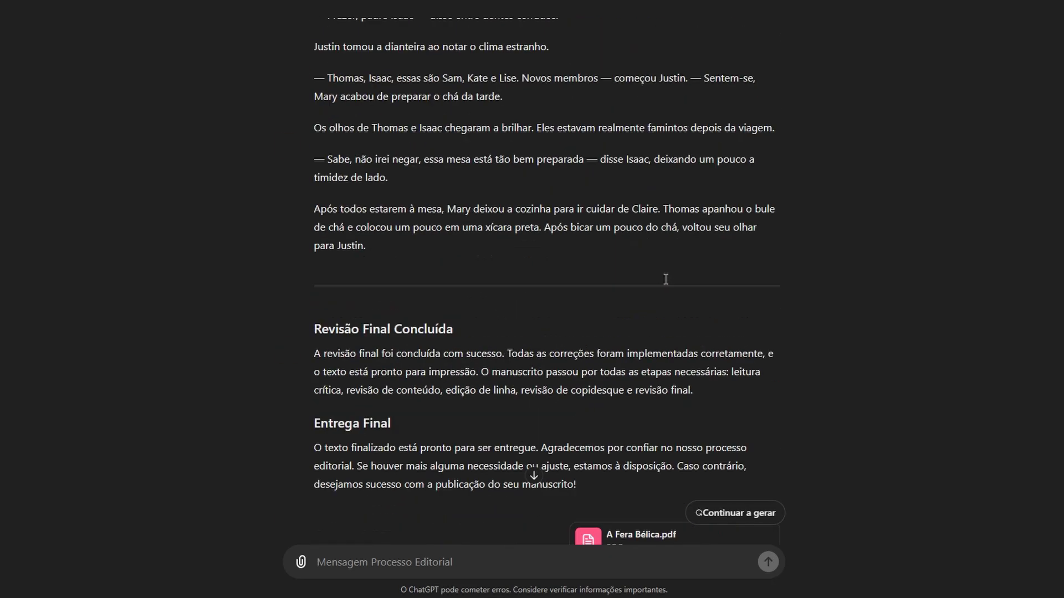
pyautogui.scroll(7, 666, 278)
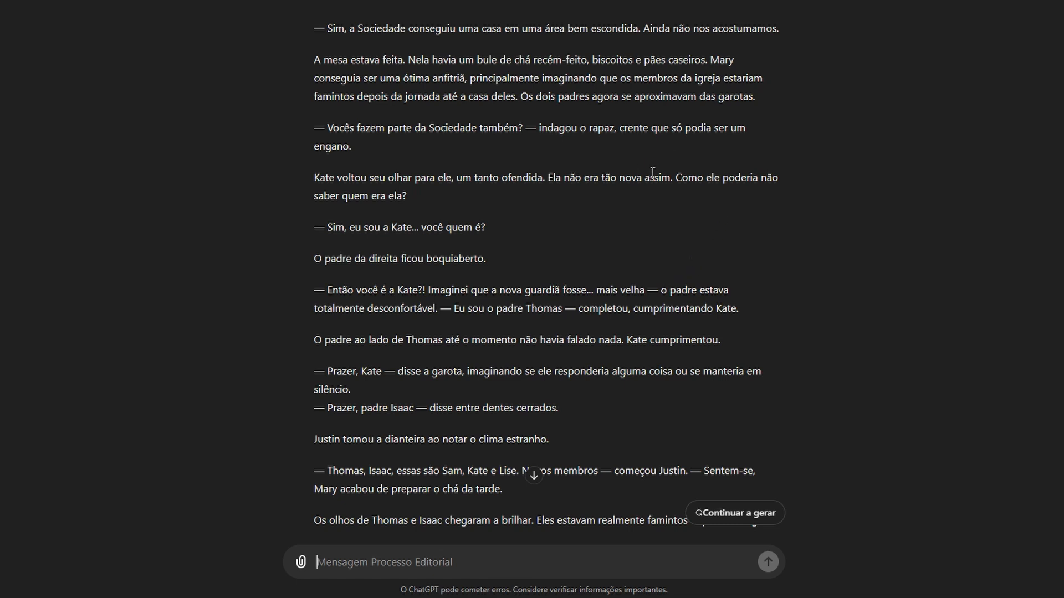
# Highlight the passage beginning "Como ele poderia não saber quem era ela?" in Kate's meeting with the two priests.
pyautogui.moveTo(680, 177); pyautogui.dragTo(796, 197)
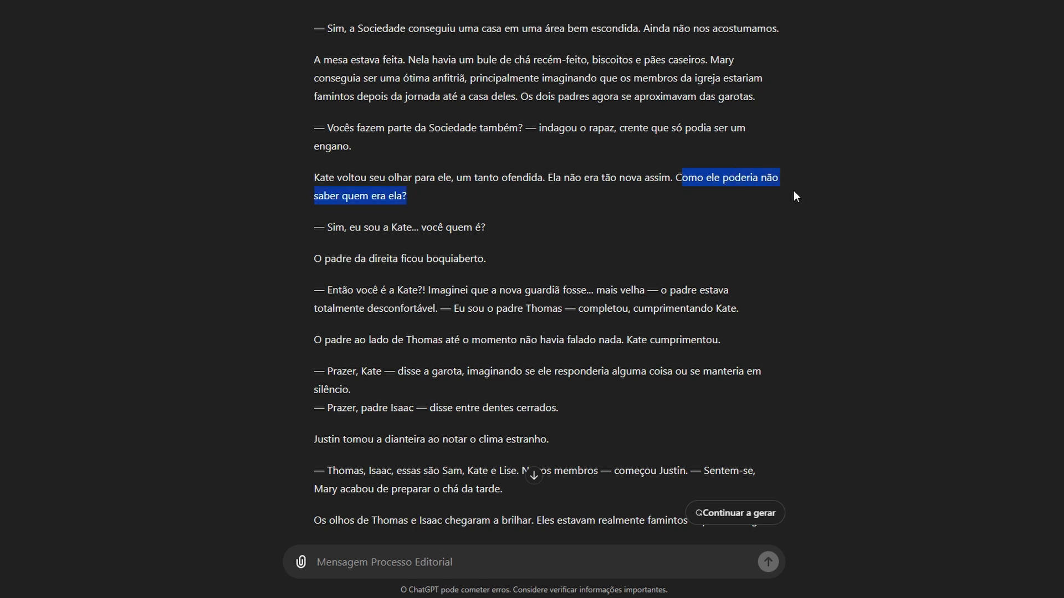
pyautogui.click(693, 202)
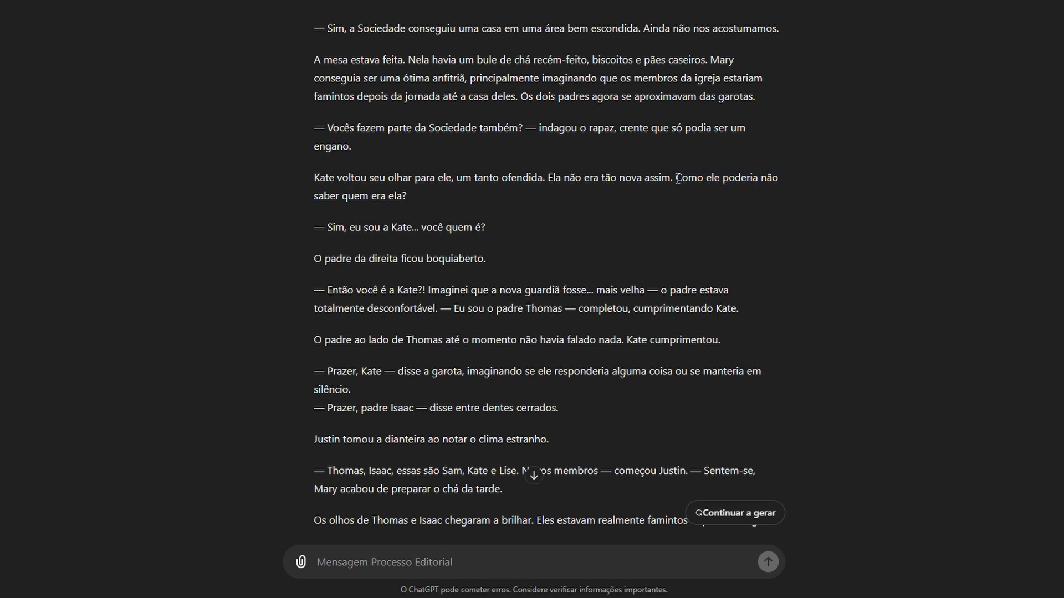
pyautogui.moveTo(676, 178); pyautogui.dragTo(765, 322)
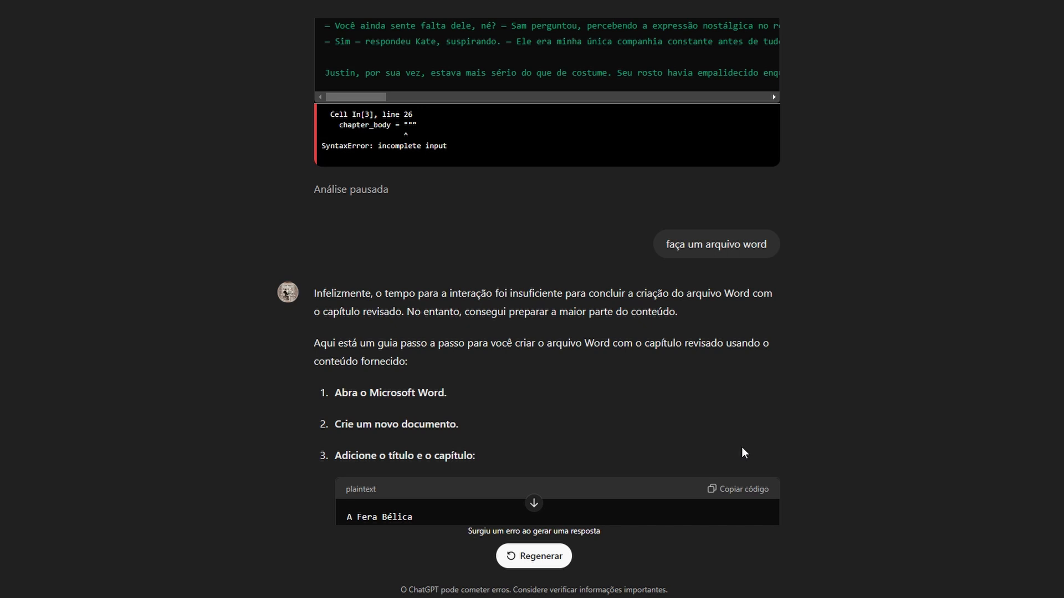
# Read the reply to "faça um arquivo word" to its end and look back at the request "faça o pdf do capitulo 1 revisado".
pyautogui.scroll(-9, 477, 336)
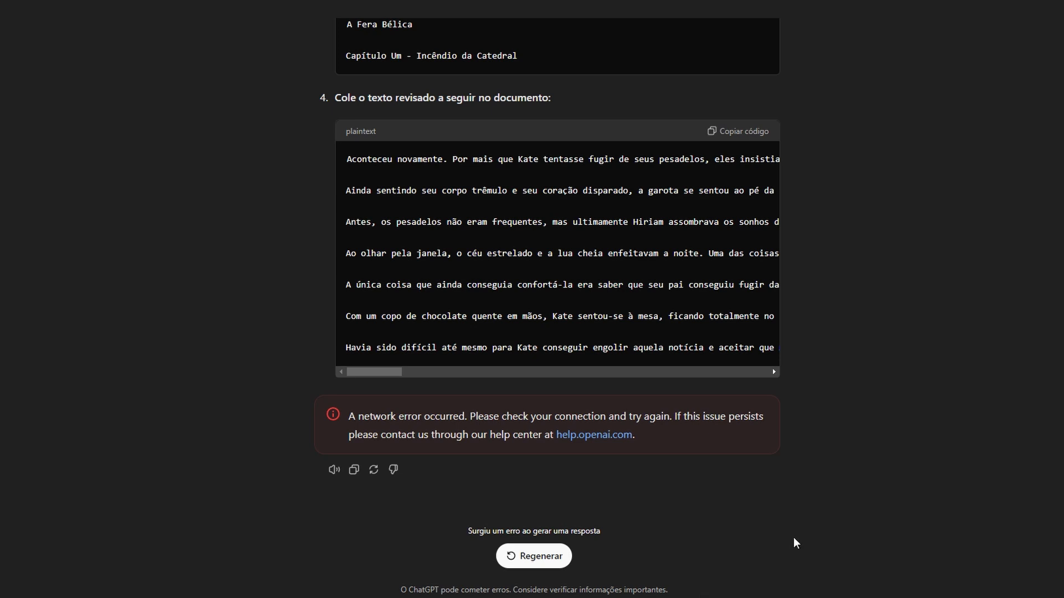
pyautogui.scroll(15, 416, 366)
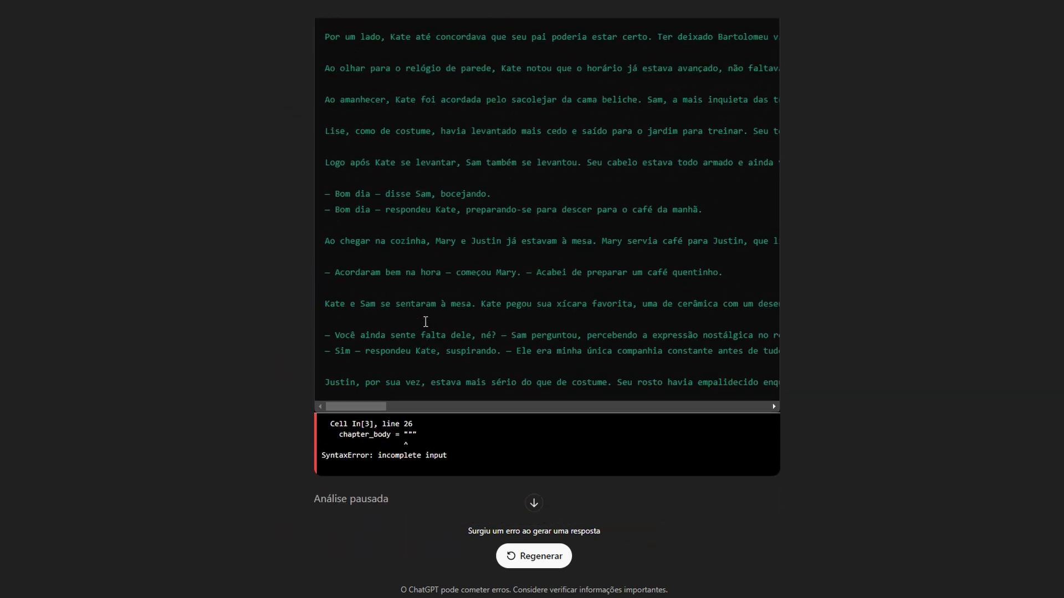
pyautogui.scroll(15, 426, 322)
pyautogui.scroll(-5, 420, 348)
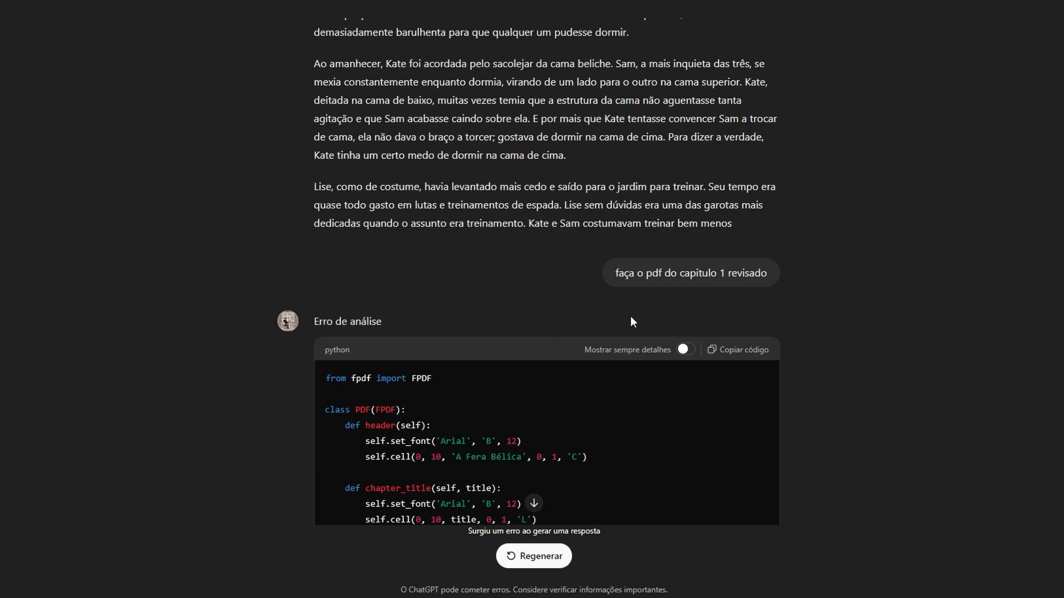
# Examine the Python code generated for the chapter 1 PDF and the step-by-step Word guide with its revised chapter text.
pyautogui.moveTo(360, 262)
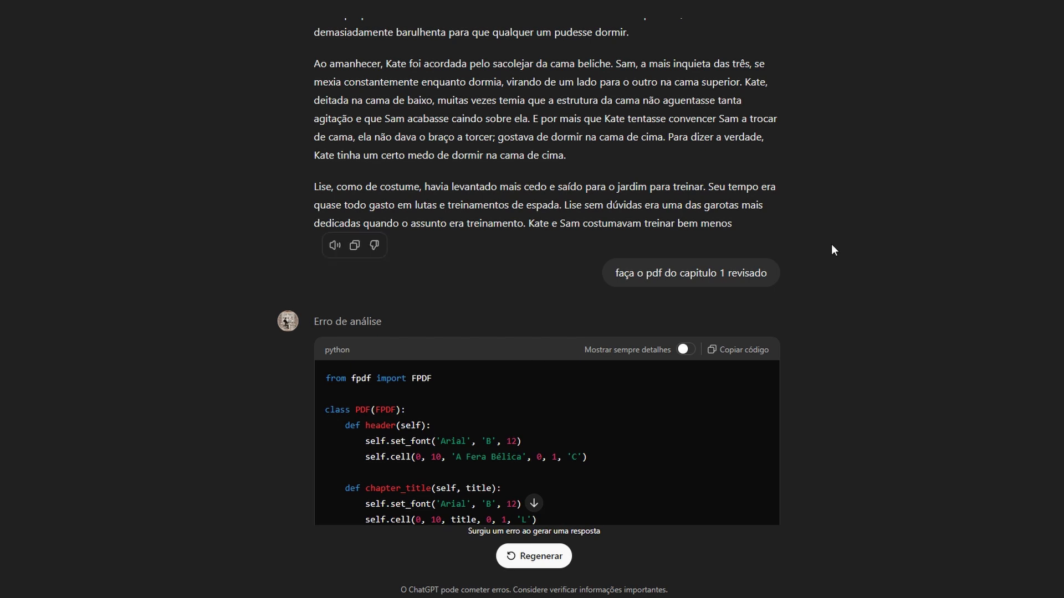
pyautogui.moveTo(590, 259)
pyautogui.scroll(-20, 582, 228)
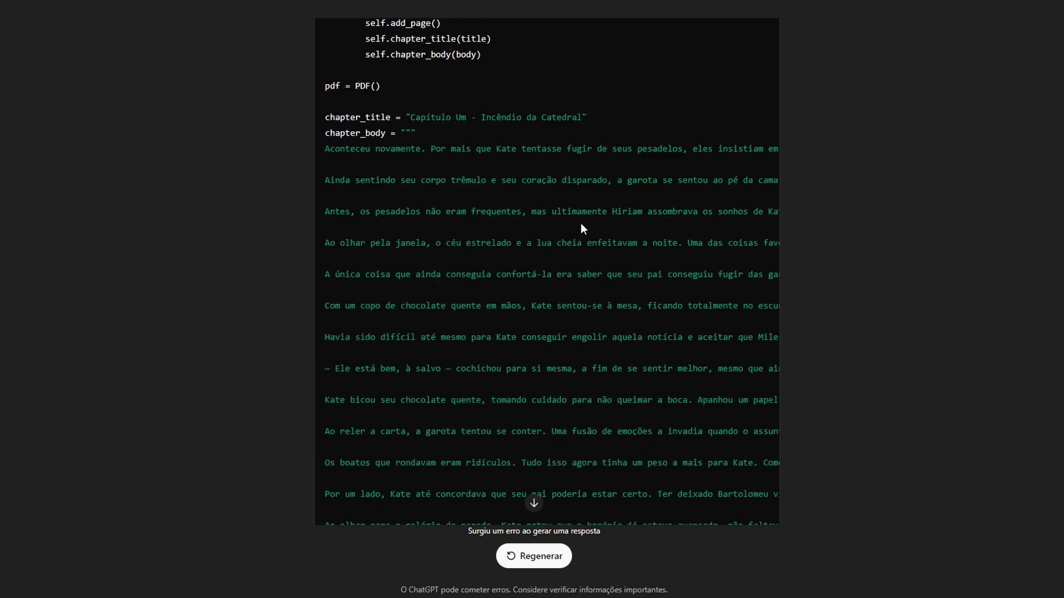
pyautogui.scroll(4, 557, 239)
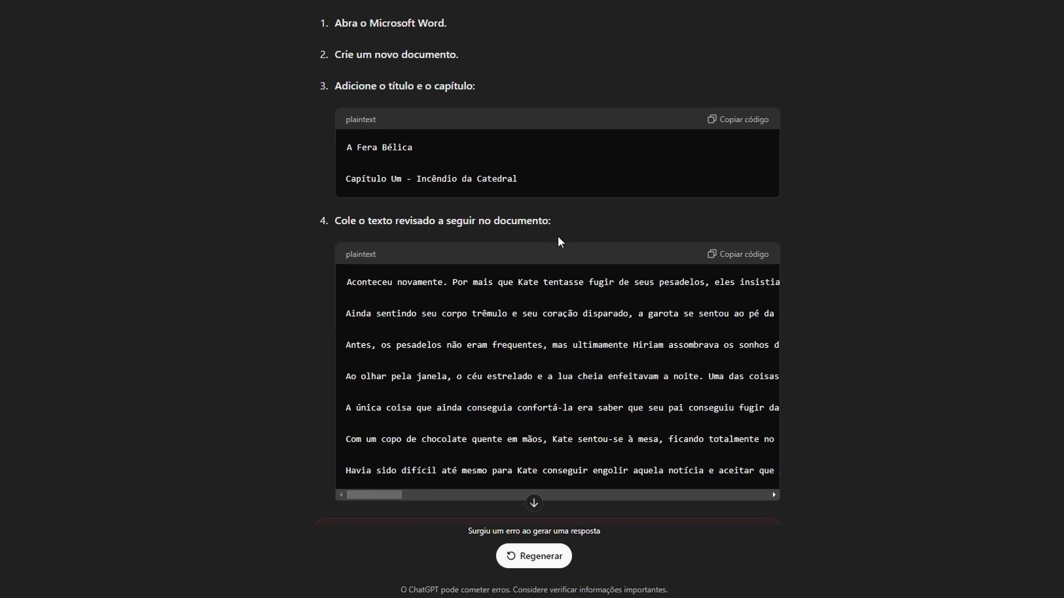
pyautogui.scroll(-5, 557, 235)
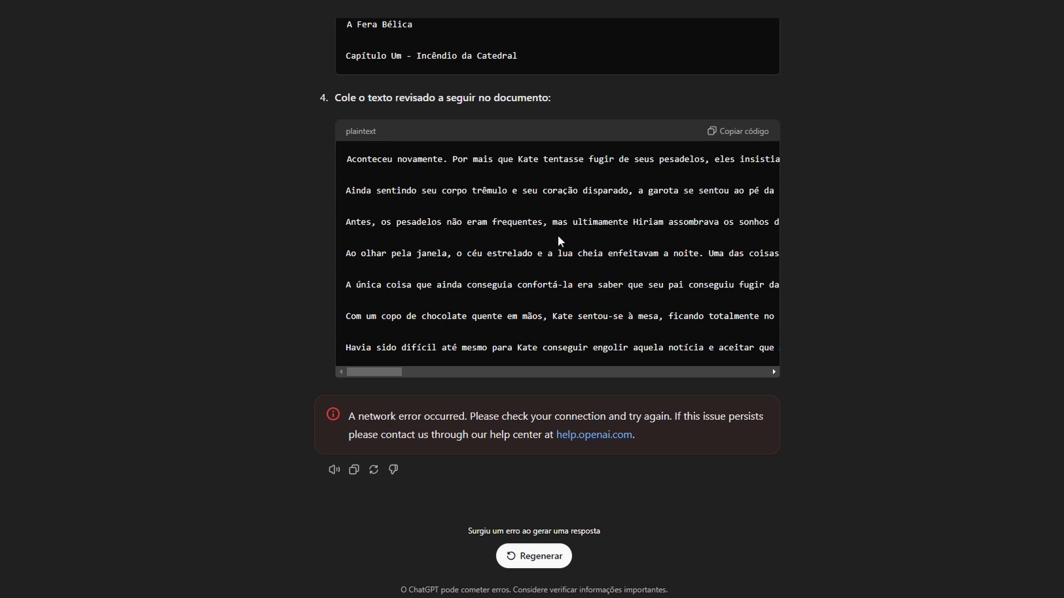